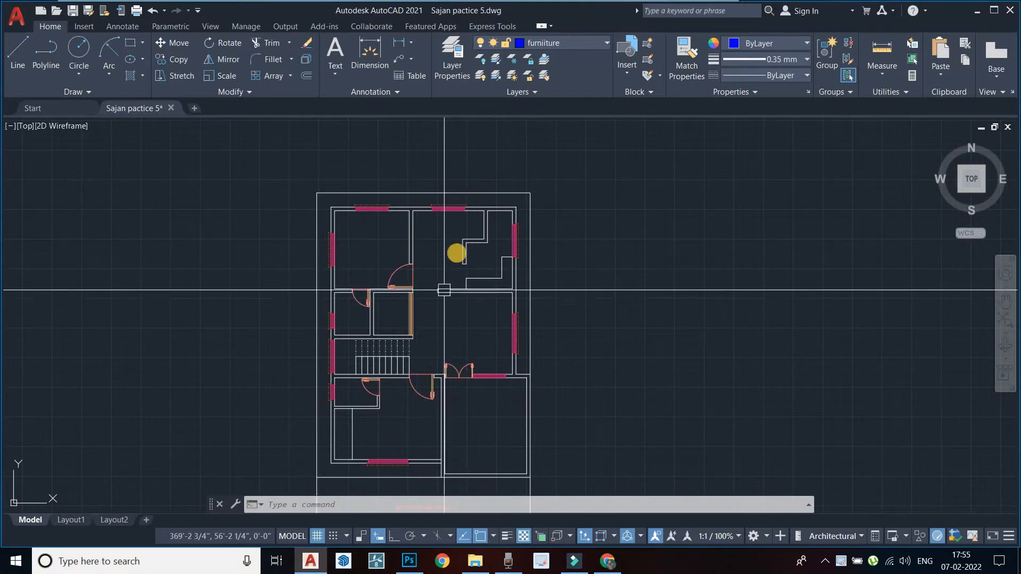
Step: Examine the unfurnished south-facing floor plan and compare it with the furnished ground, first and terrace plans beside it
scroll(421, 288, "down", 2)
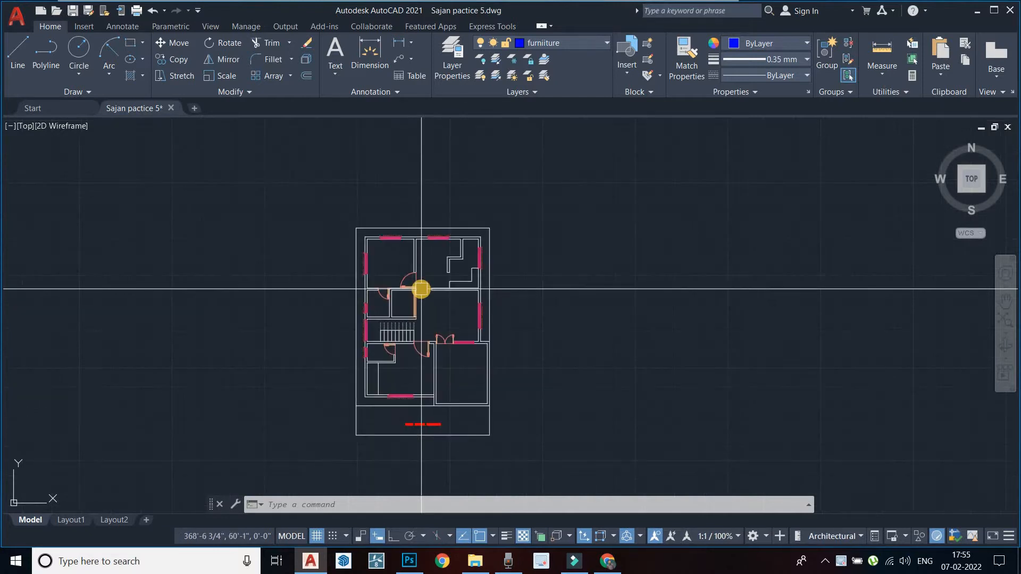
key("XF86MonBrightnessDown")
key("XF86MonBrightnessUp")
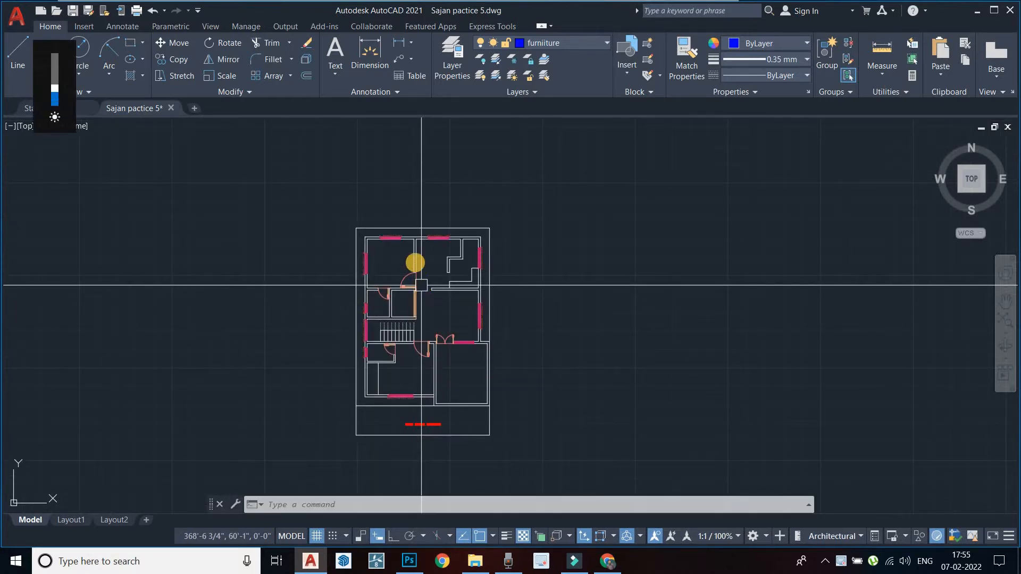
scroll(495, 255, "down", 4)
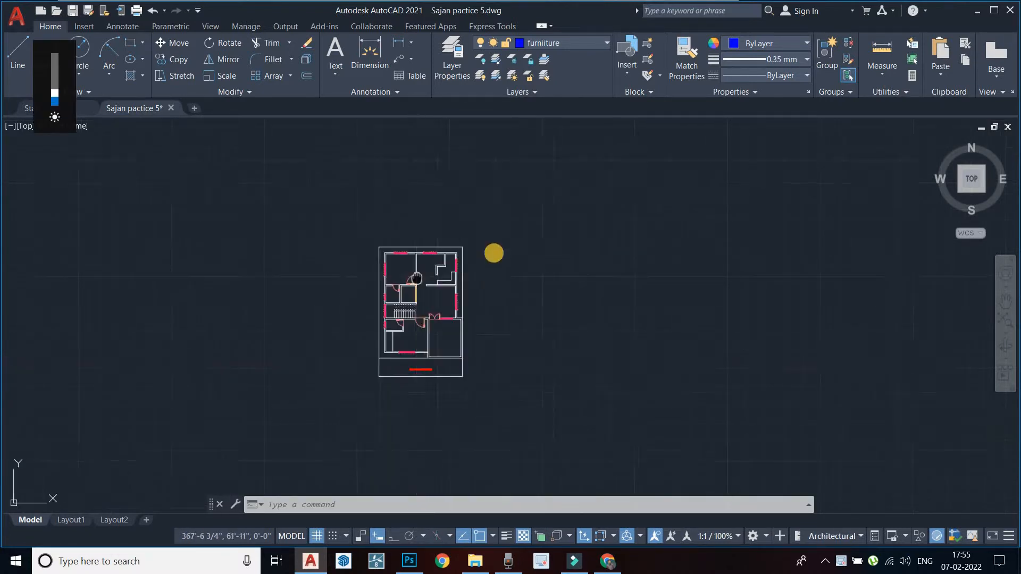
scroll(451, 292, "up", 8)
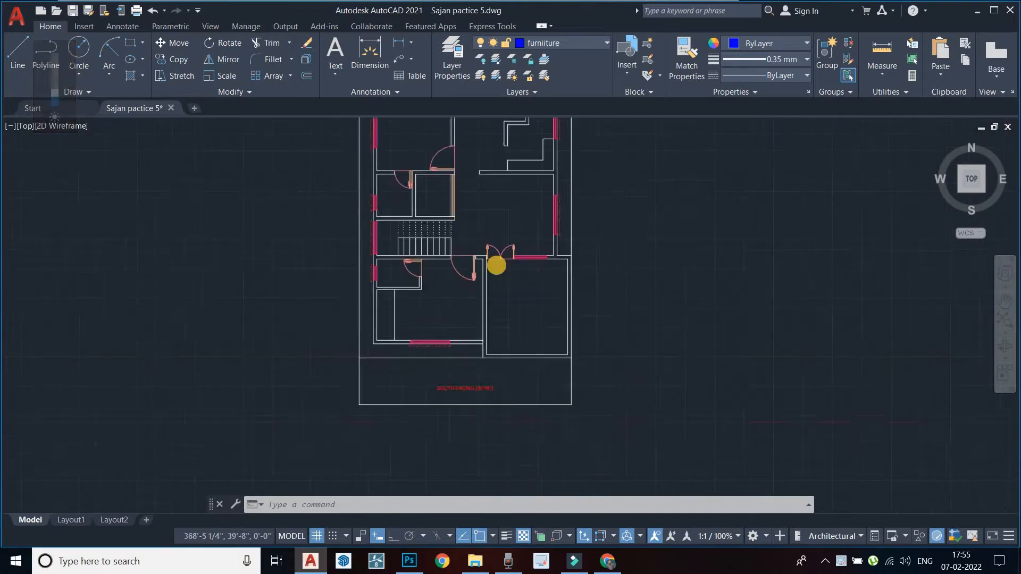
scroll(473, 321, "down", 8)
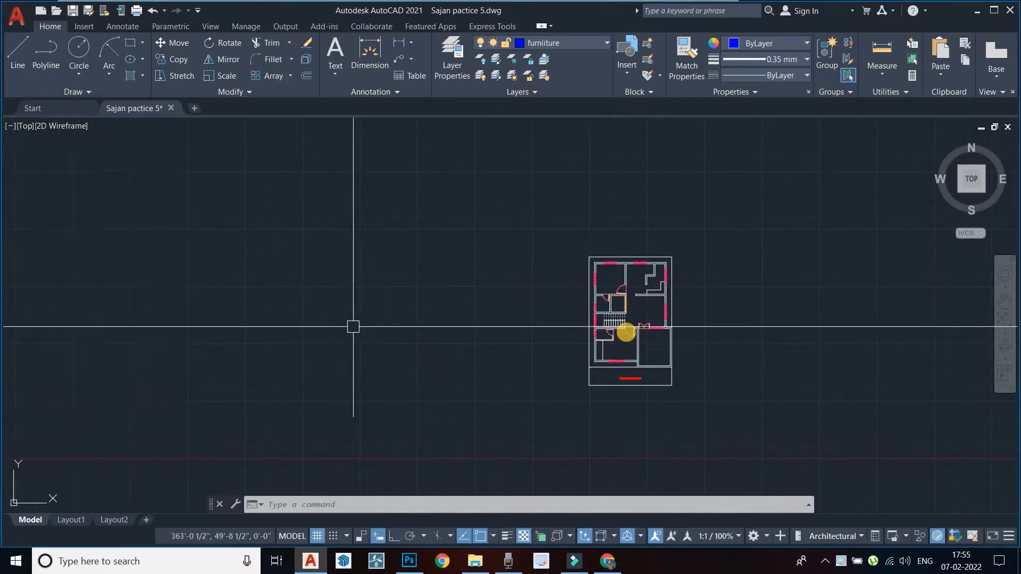
scroll(109, 308, "up", 8)
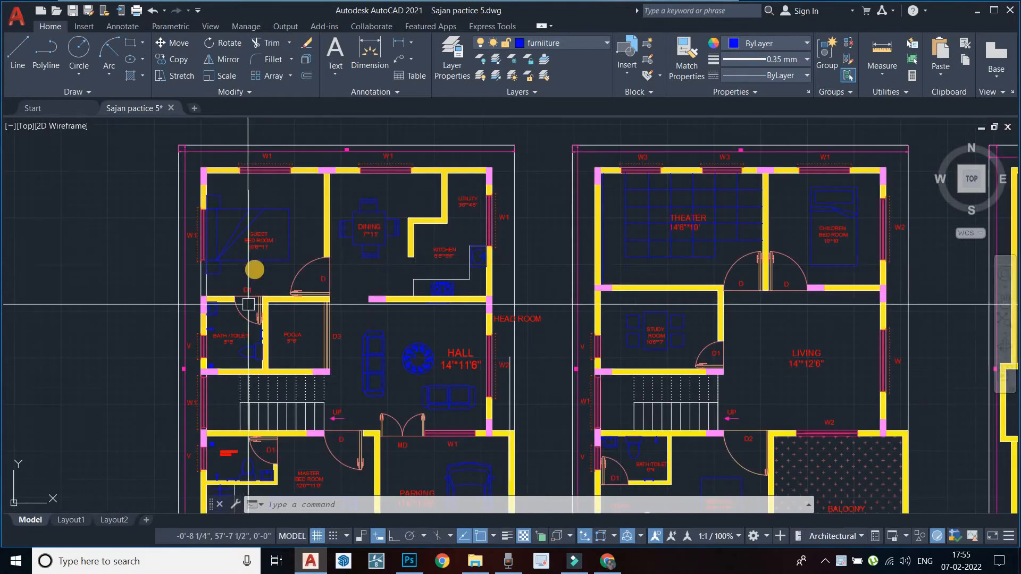
scroll(390, 346, "down", 6)
middle_click_drag(389, 345, 181, 311)
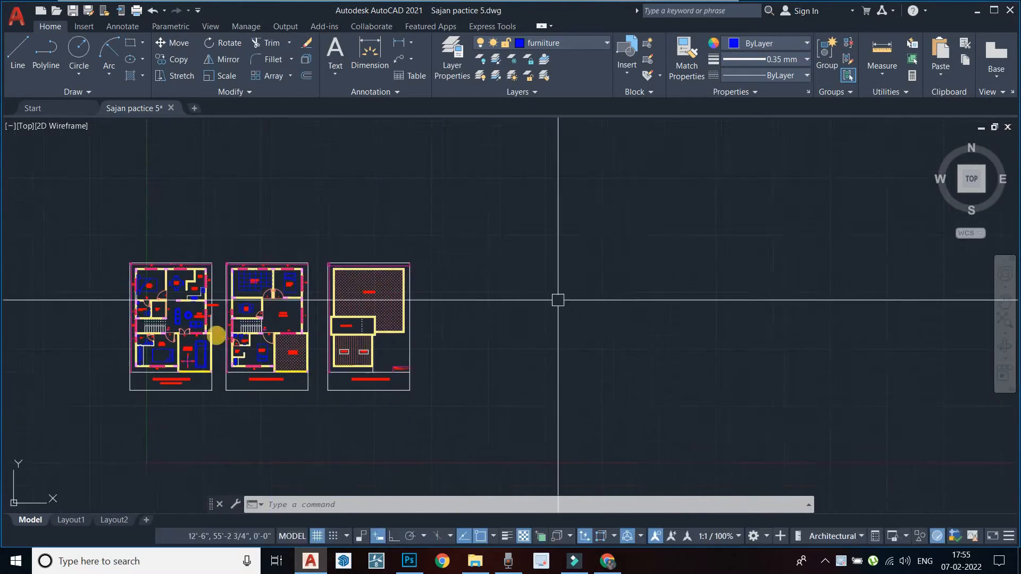
middle_click_drag(508, 308, 215, 336)
middle_click_drag(468, 343, 210, 340)
middle_click_drag(657, 354, 536, 309)
scroll(542, 345, "up", 4)
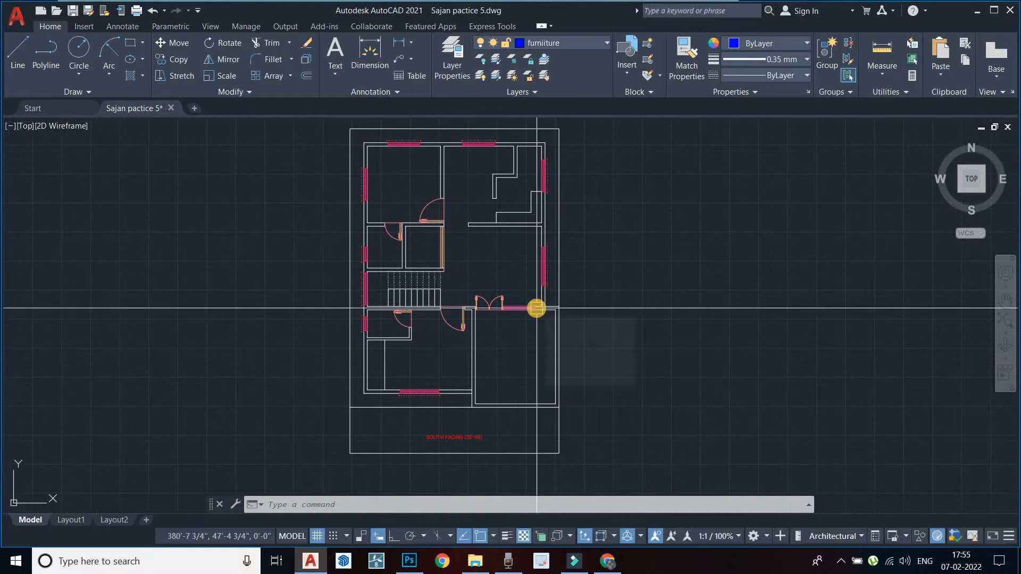
Step: Switch to Google Chrome and search Google for "cad blocks free download"
left_click(976, 10)
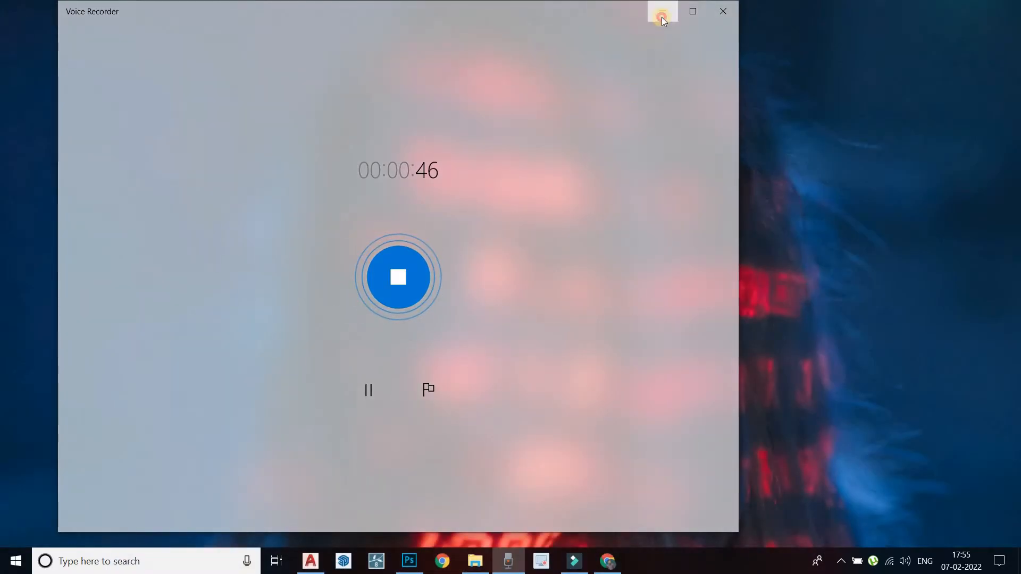
left_click(662, 13)
left_click(609, 560)
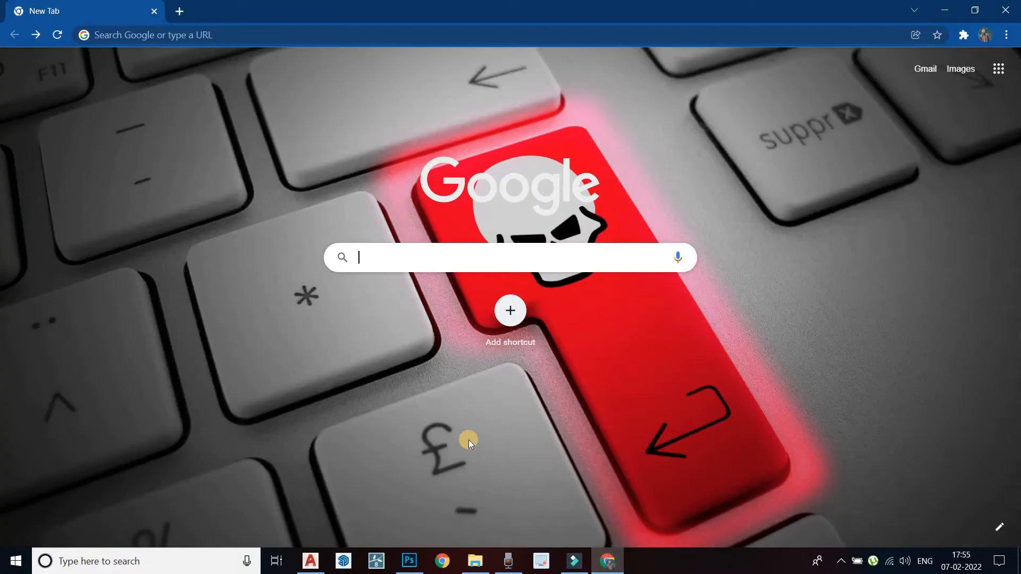
left_click(403, 265)
type("c")
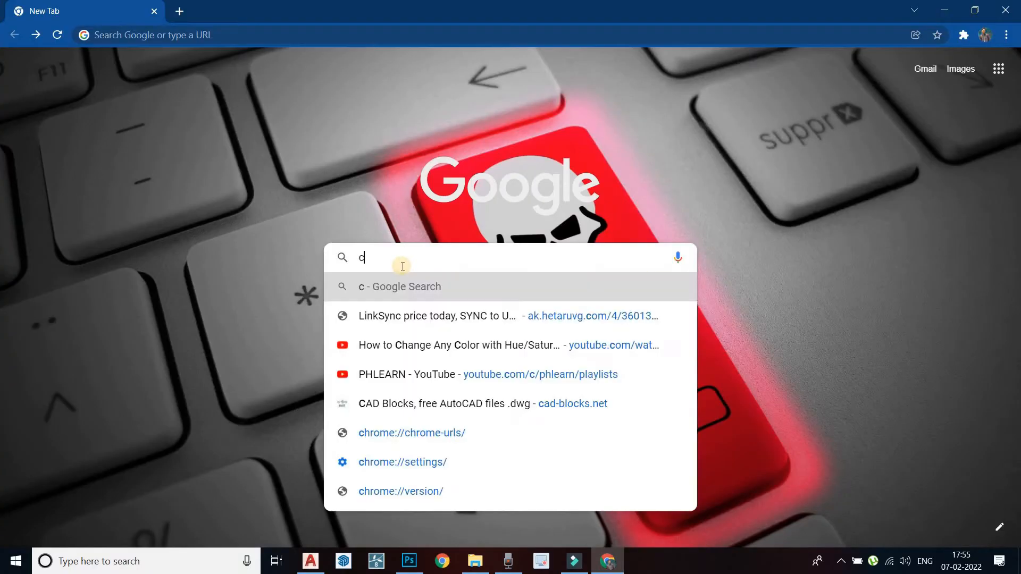
type("ad block")
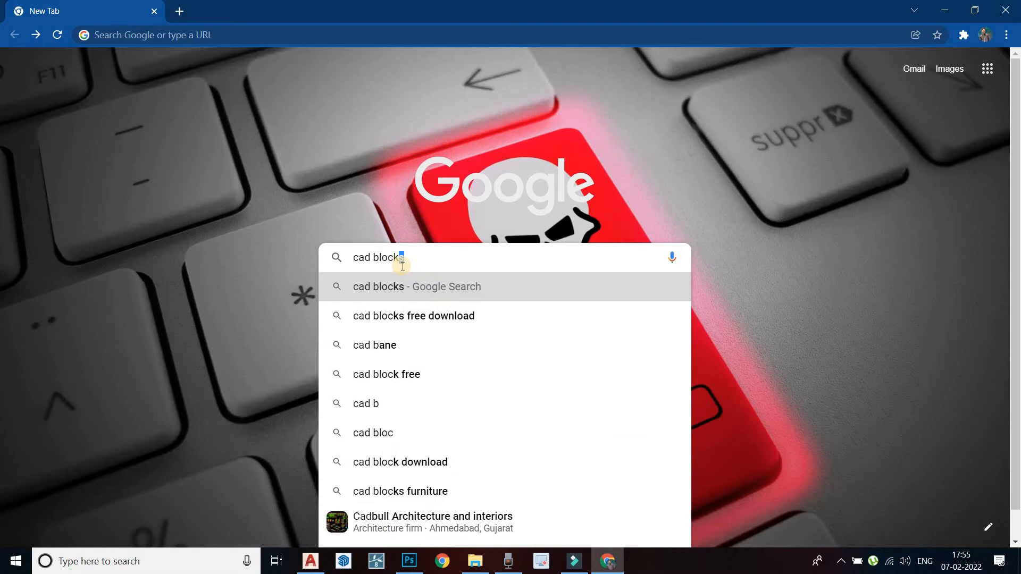
type("s")
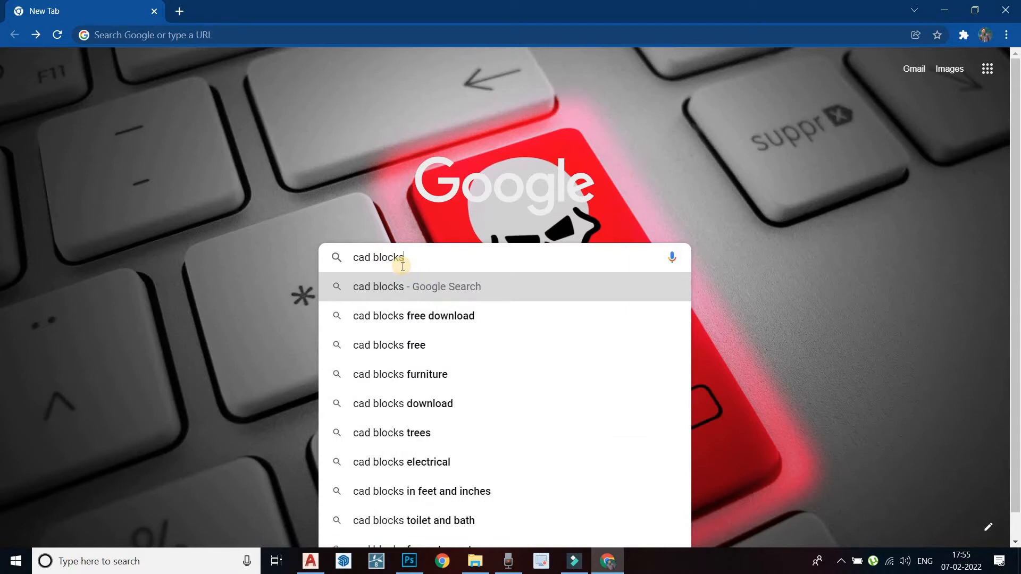
left_click(384, 318)
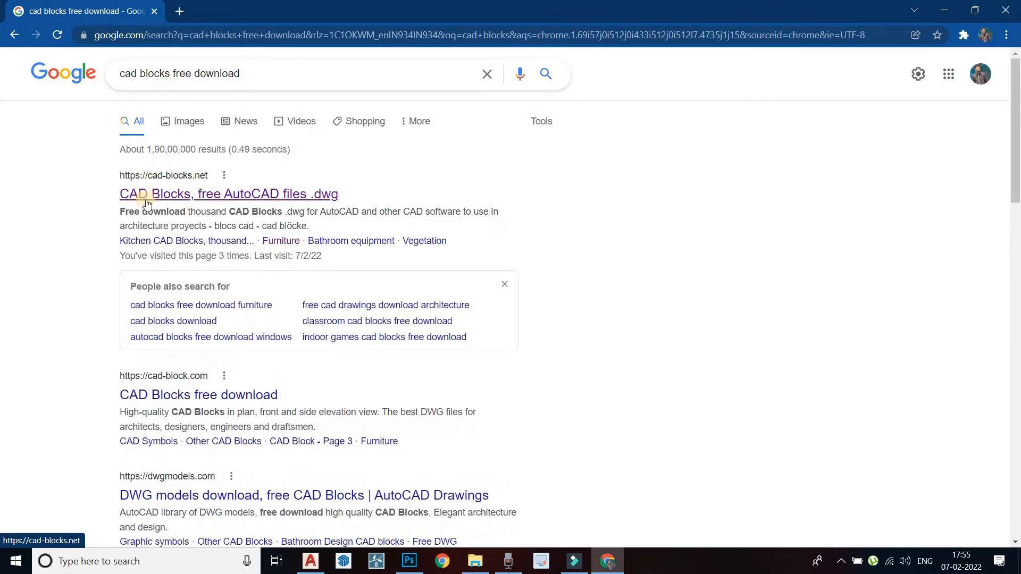
Step: Open the cad-blocks.net site from the results, look through its block categories and go to the Furnitures AutoCAD Files collection
left_click(147, 202)
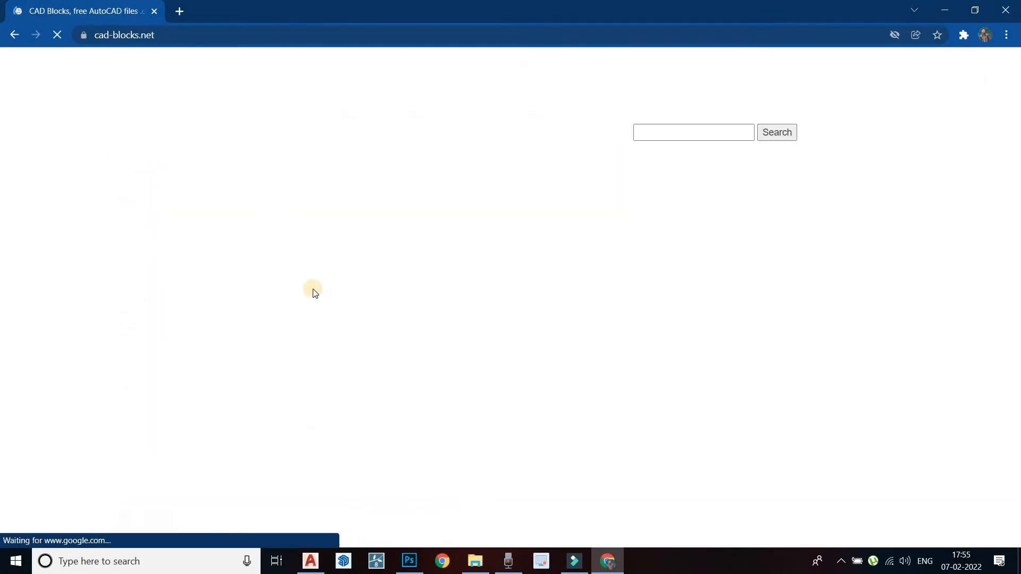
scroll(378, 298, "down", 1)
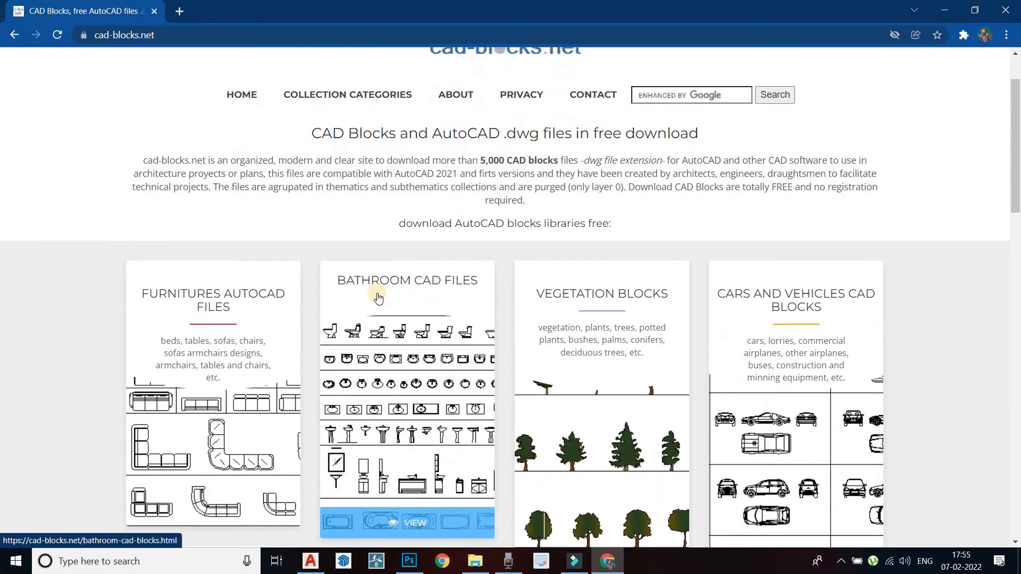
scroll(378, 298, "down", 1)
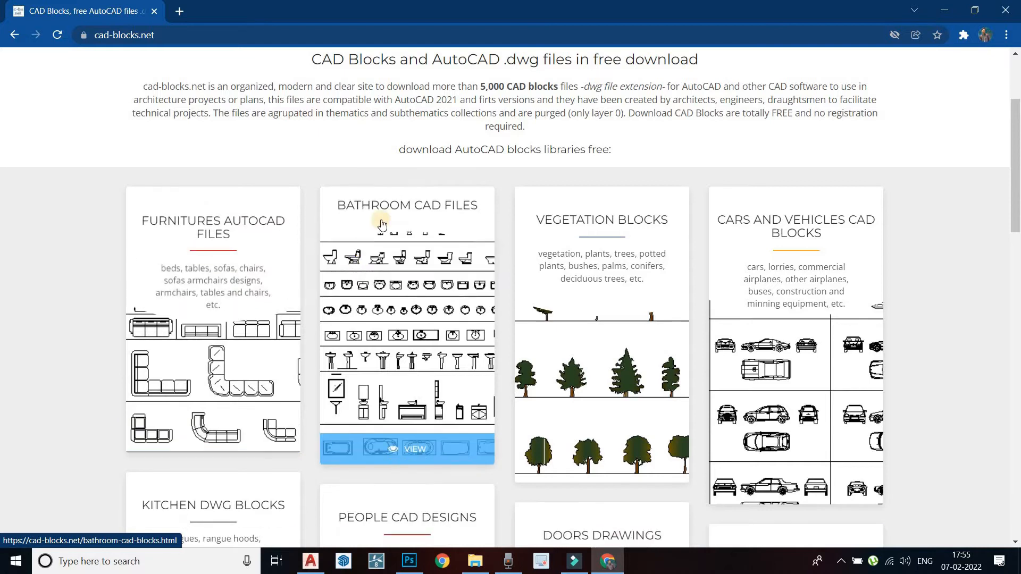
scroll(420, 207, "down", 1)
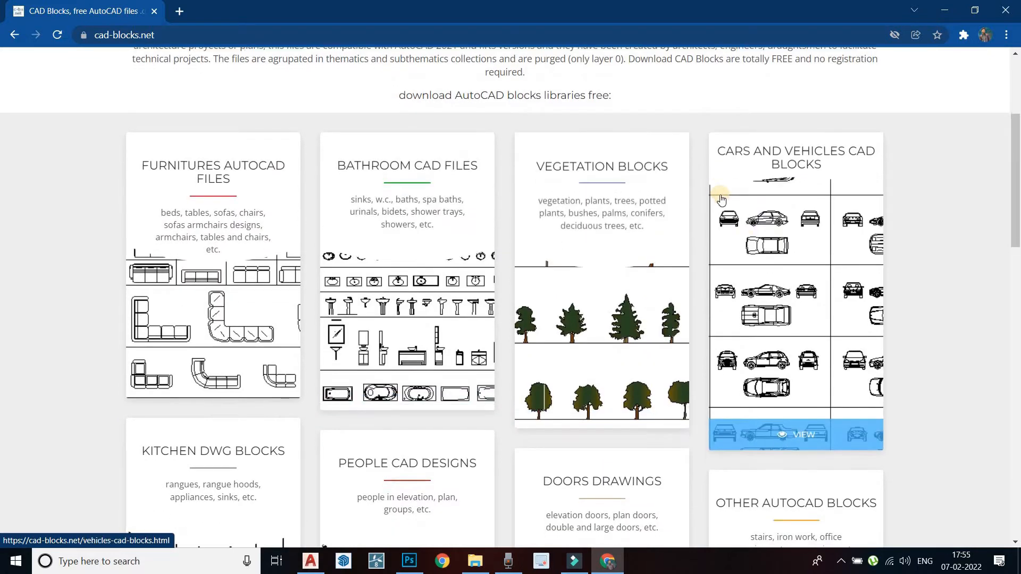
scroll(717, 199, "down", 2)
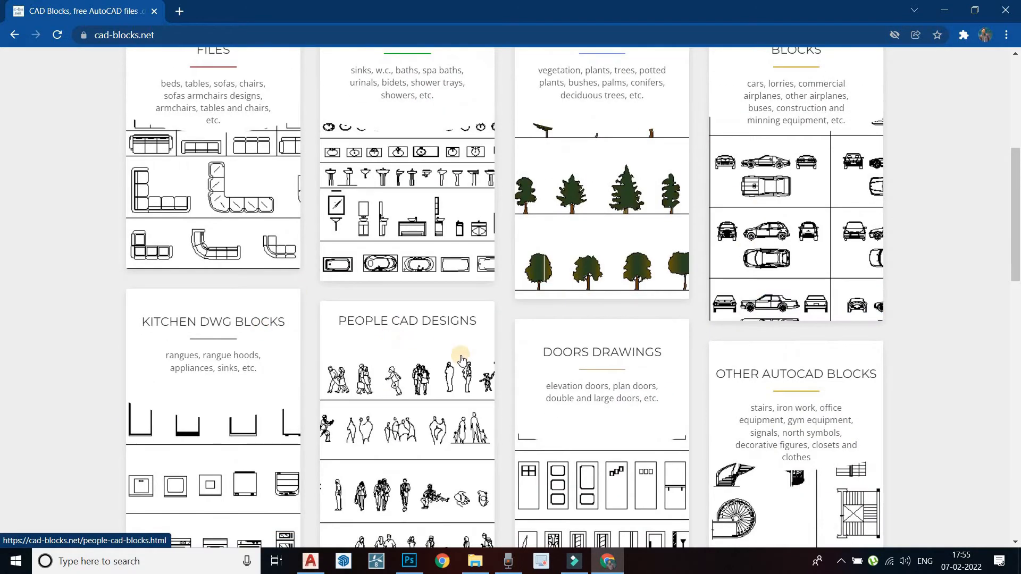
scroll(581, 337, "down", 7)
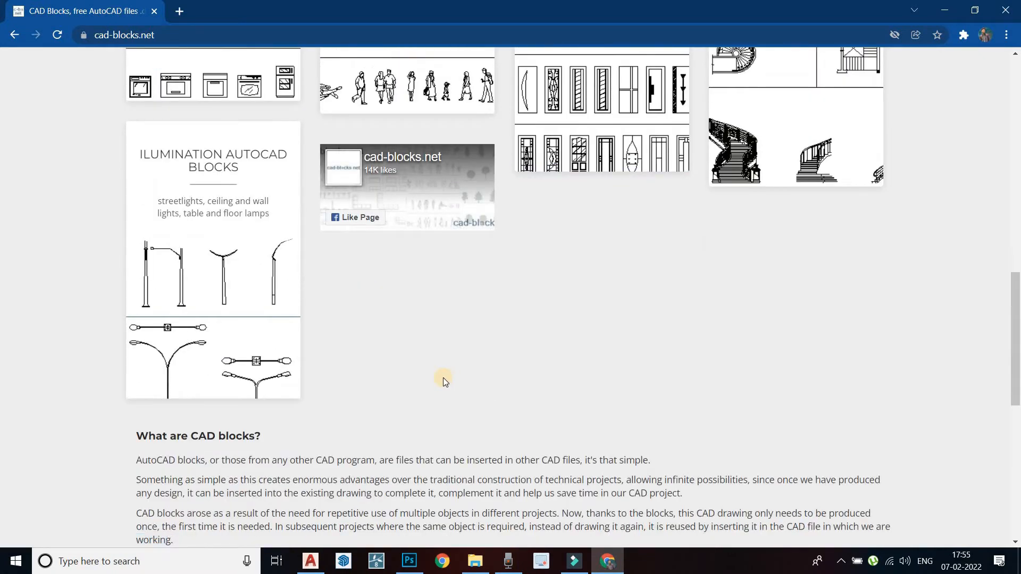
scroll(442, 377, "up", 10)
scroll(447, 290, "down", 4)
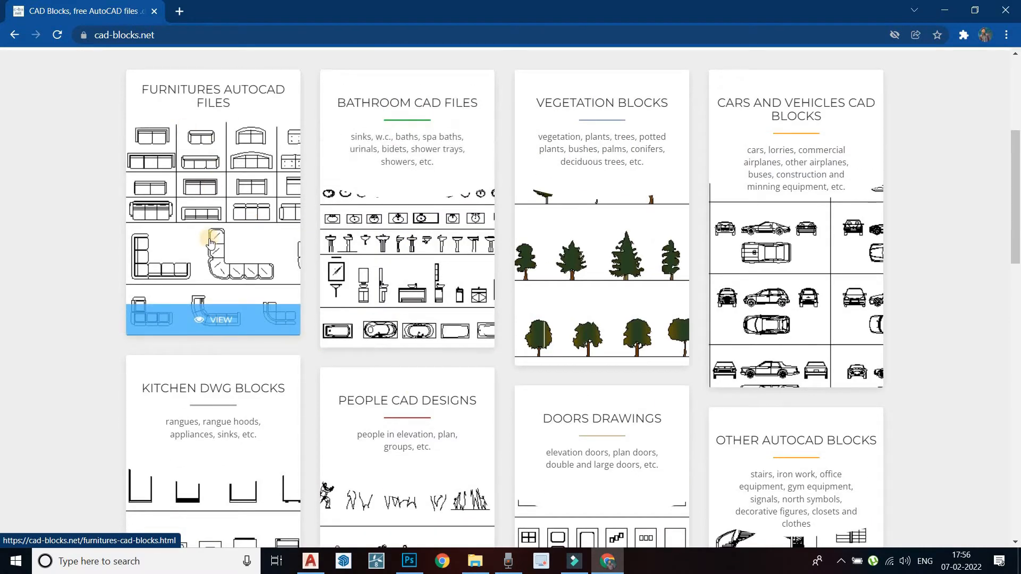
scroll(211, 252, "up", 1)
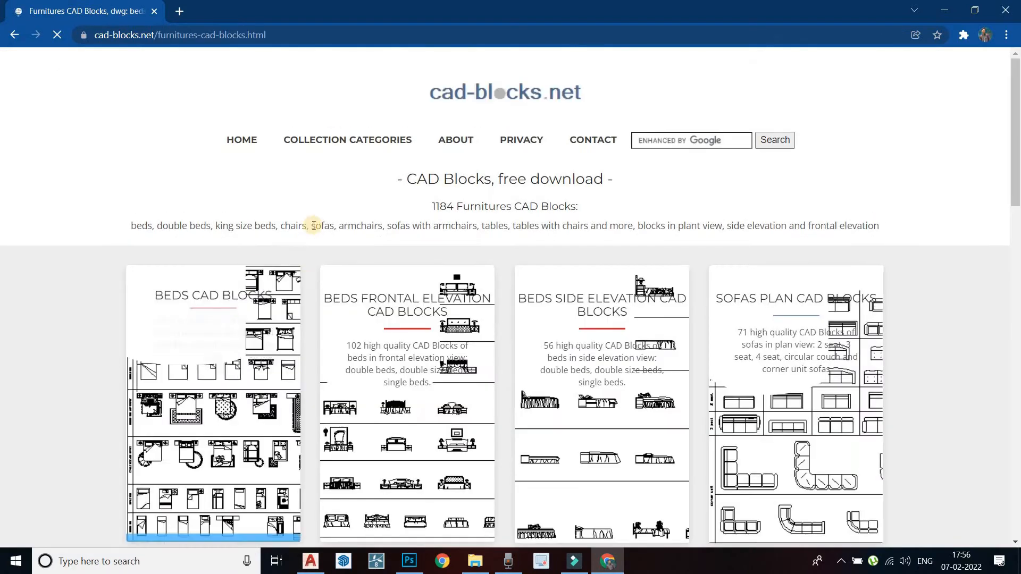
Step: Look through the furniture block categories and open the plan-view Beds CAD Blocks collection
scroll(379, 227, "down", 1)
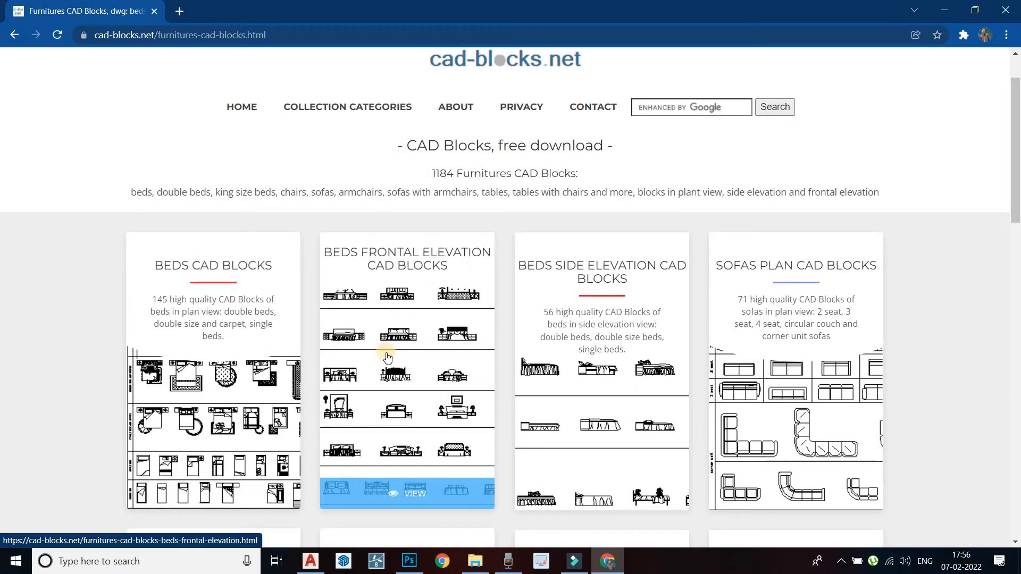
scroll(316, 340, "down", 4)
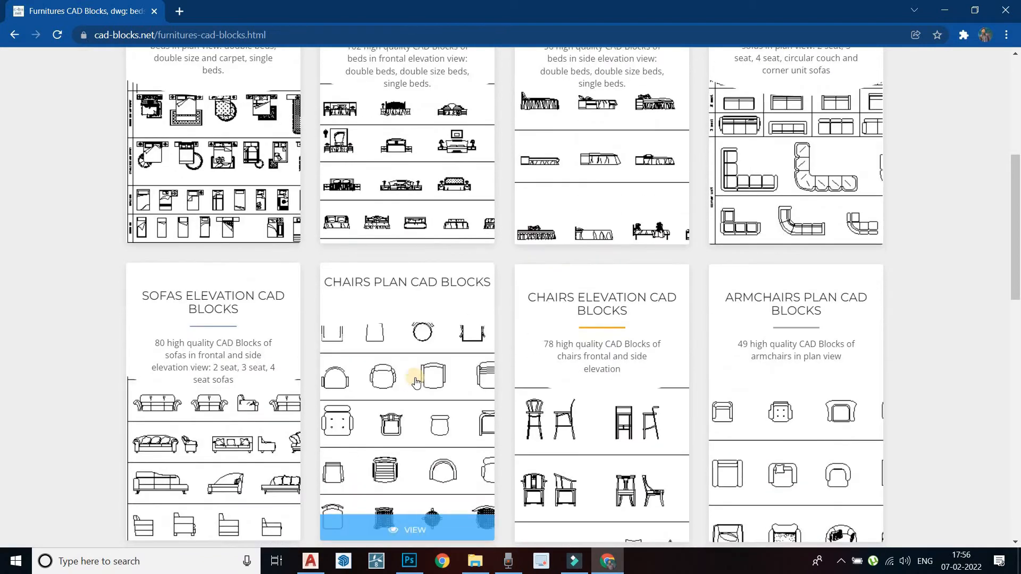
scroll(417, 376, "down", 4)
scroll(200, 200, "up", 4)
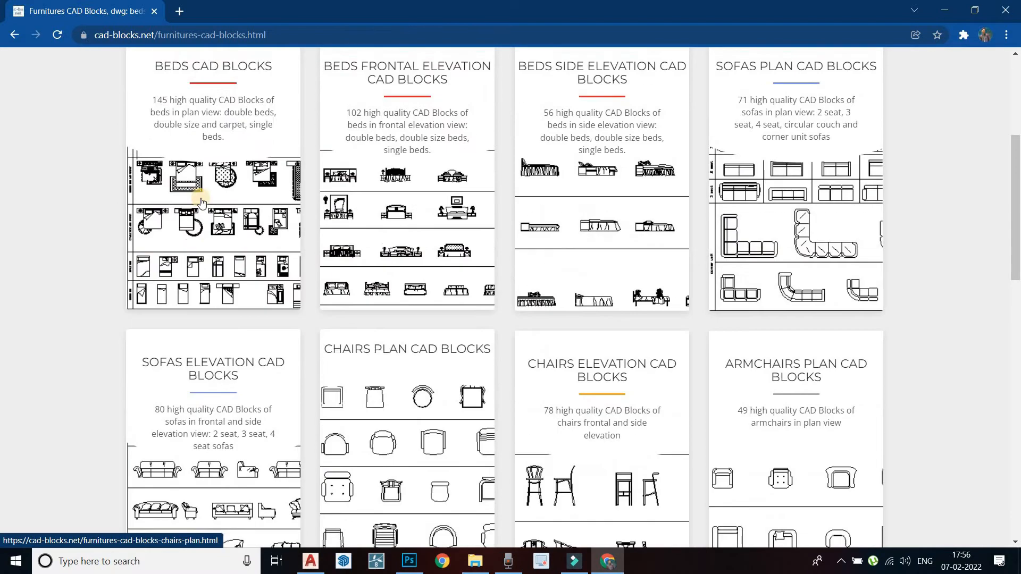
left_click(210, 241)
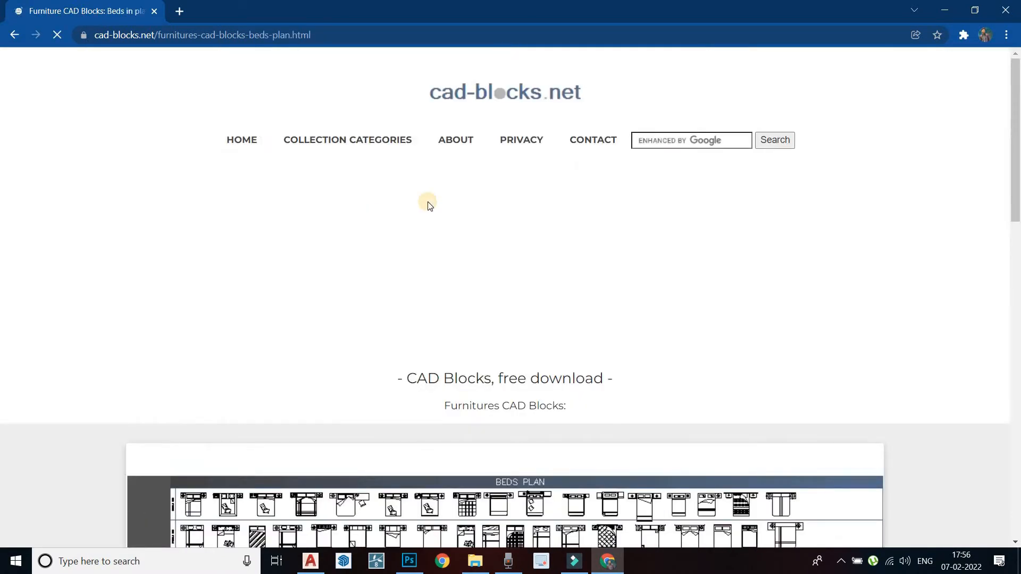
Step: Start downloading the plan-view beds CAD blocks archive from its collection page
scroll(427, 218, "down", 1)
scroll(430, 227, "down", 10)
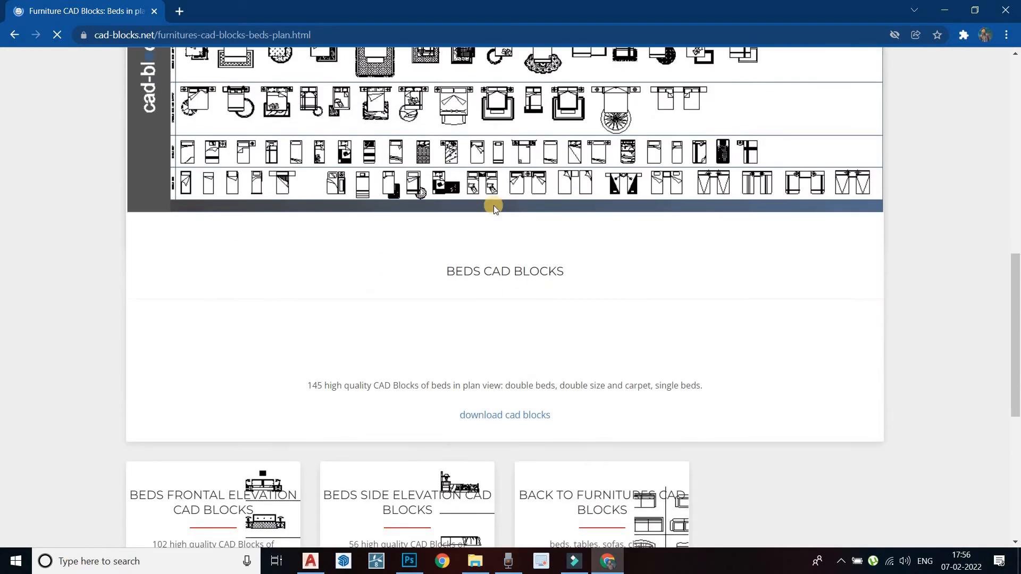
scroll(509, 339, "down", 2)
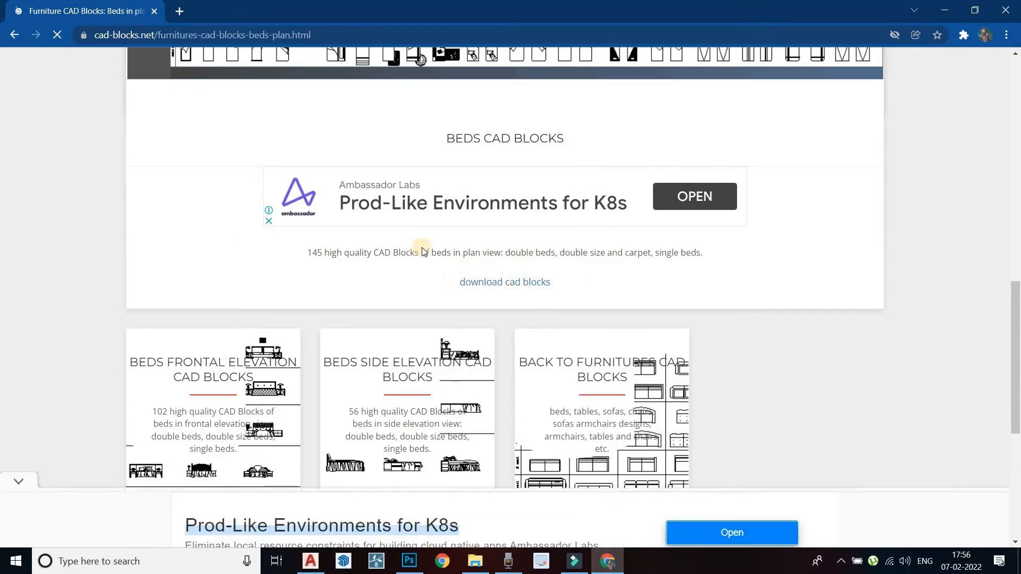
left_click(489, 283)
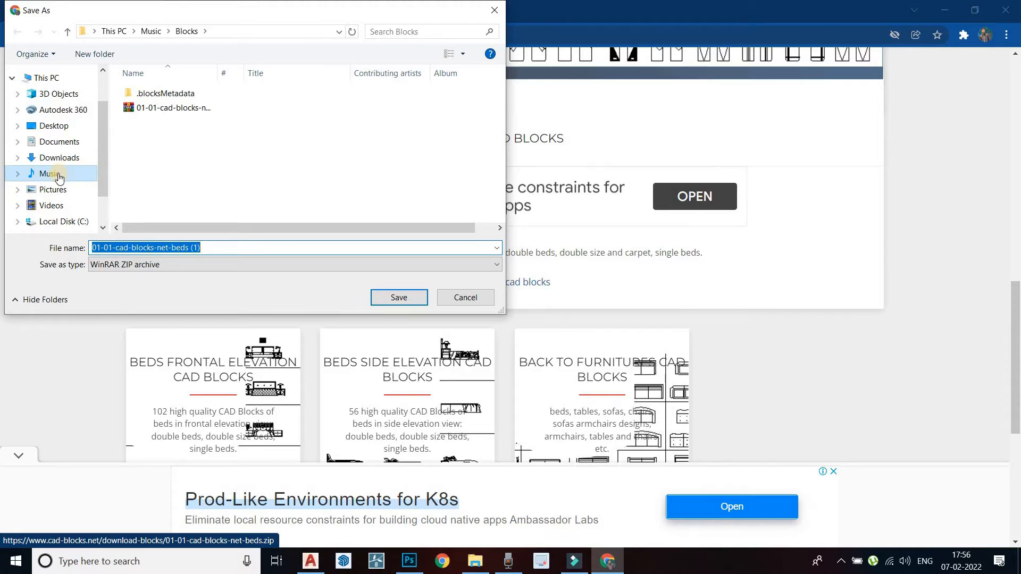
Step: Create a folder named "Cad blocks" inside the Music > Blocks folder while saving the beds archive
right_click(214, 158)
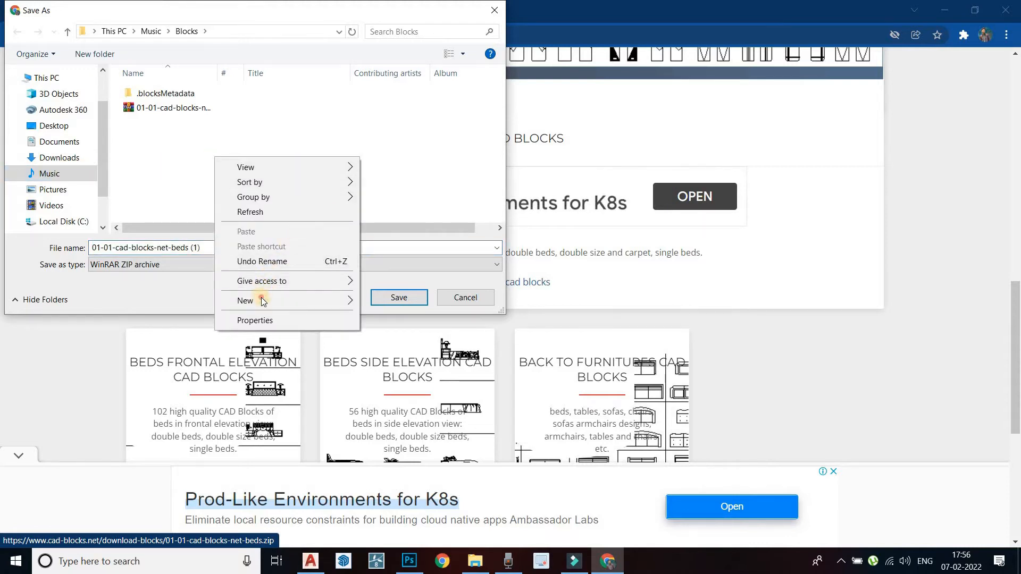
left_click(327, 297)
left_click(387, 302)
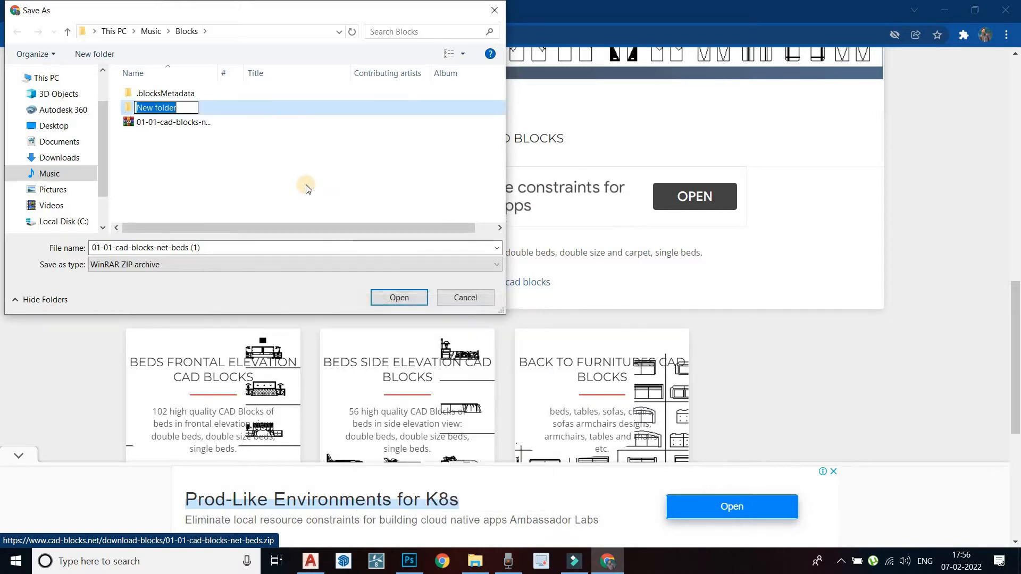
key("BackSpace")
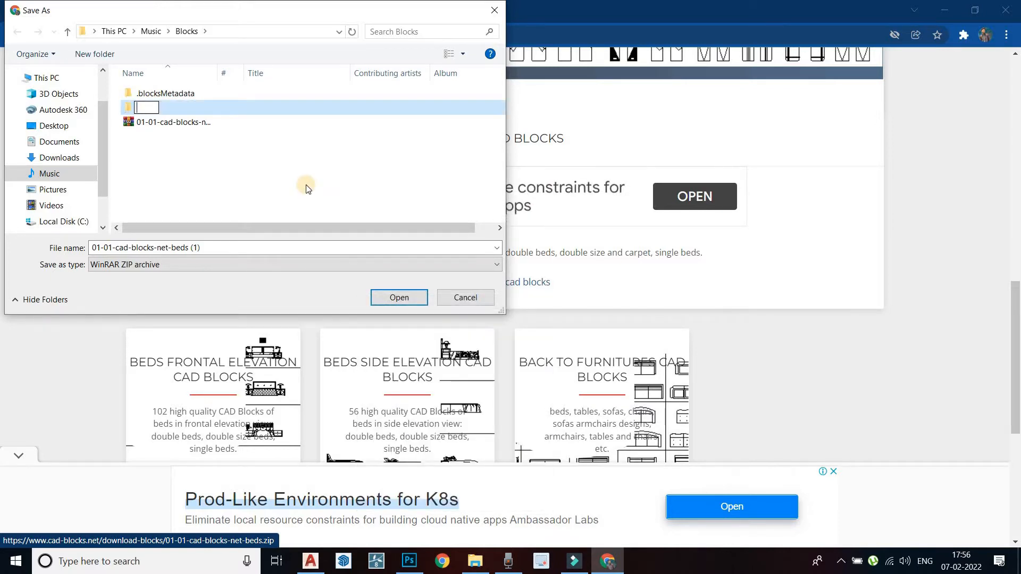
type("Cad blocks")
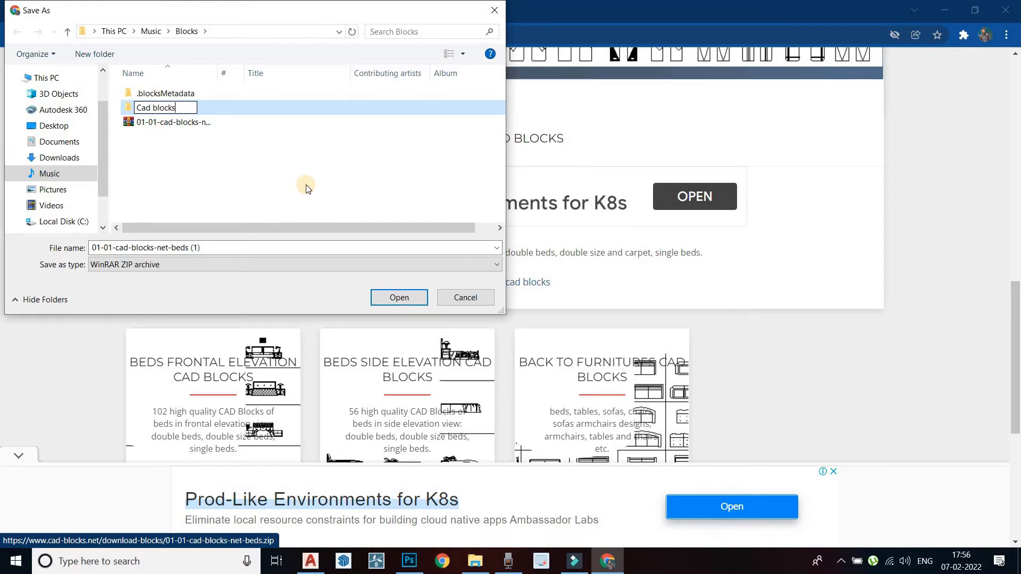
left_click(391, 299)
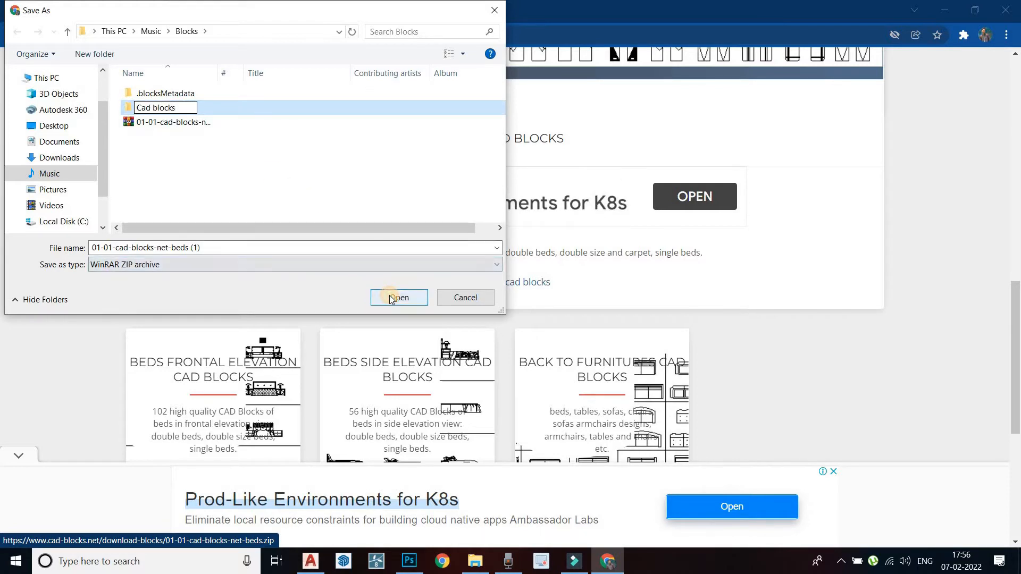
left_click(393, 295)
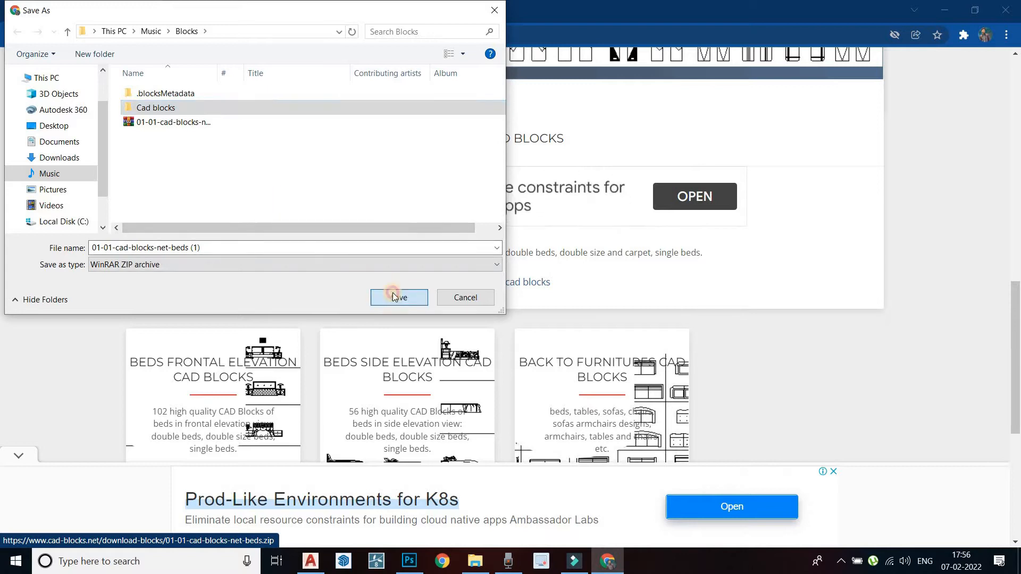
Step: Save the beds archive into the new Cad blocks folder and switch to the AutoCAD floor plan drawing
left_click(397, 296)
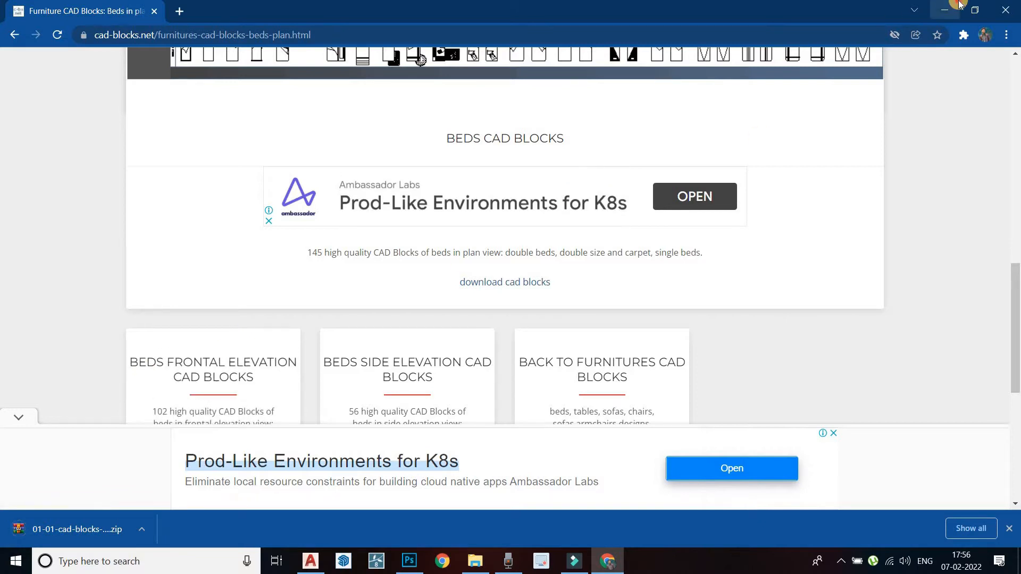
left_click(945, 9)
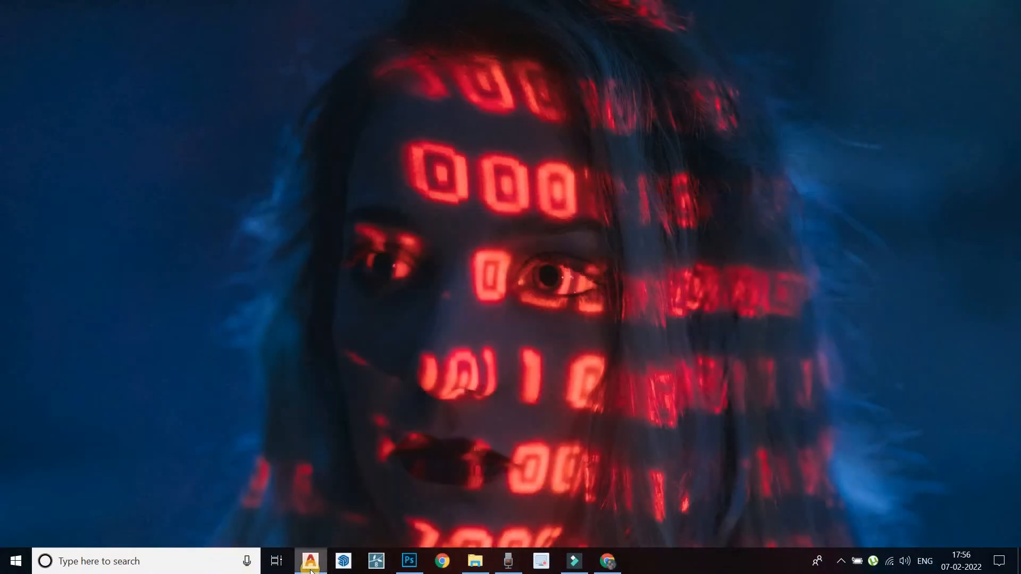
left_click(310, 561)
scroll(372, 297, "down", 4)
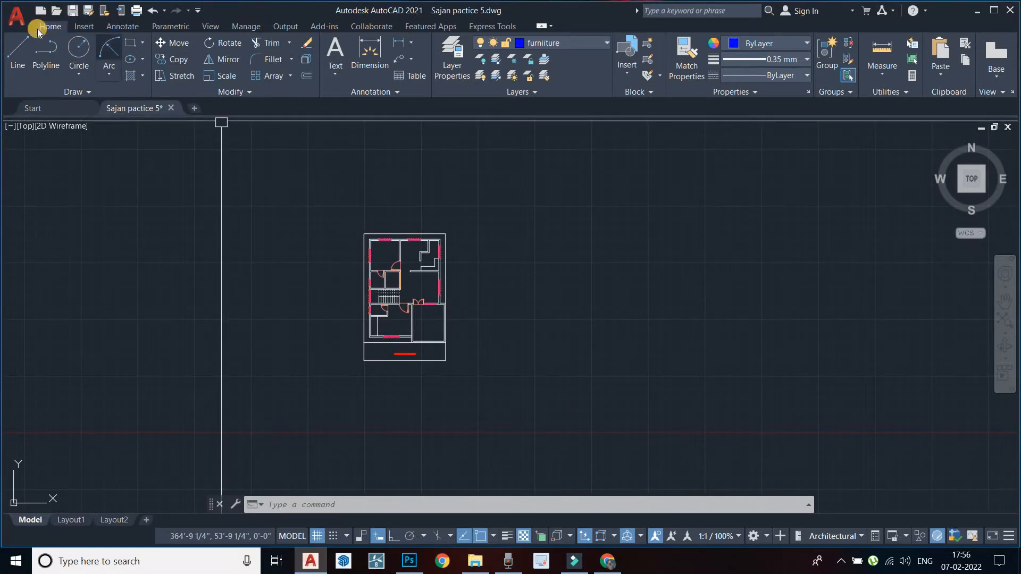
Step: Open the block libraries for inserting blocks into the drawing
left_click(94, 28)
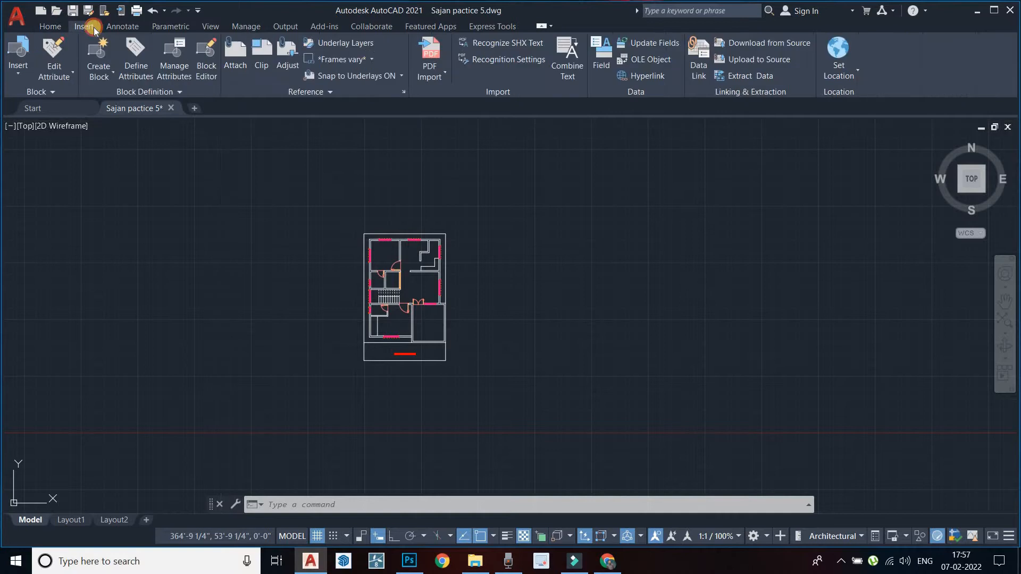
left_click(20, 77)
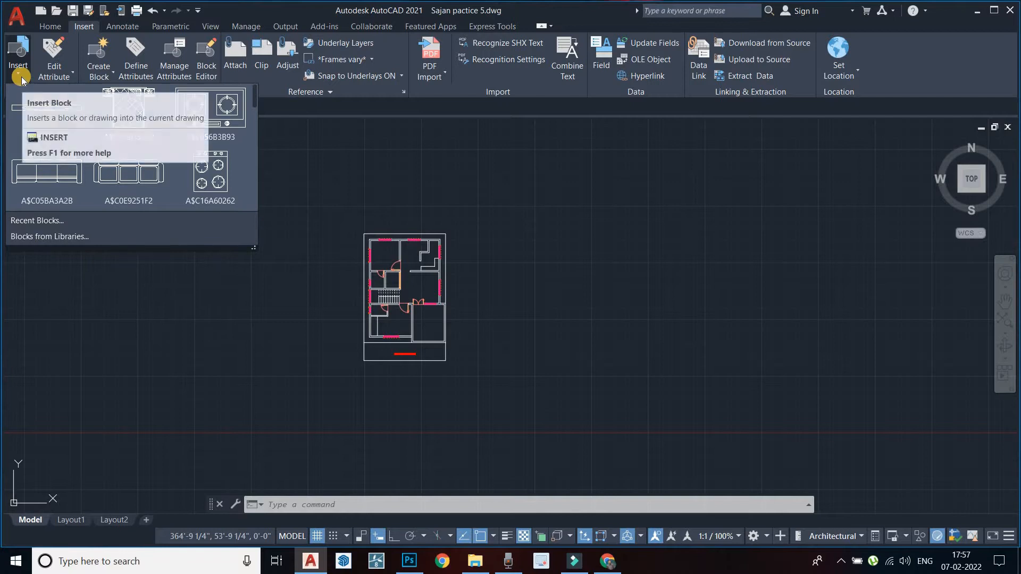
left_click(54, 242)
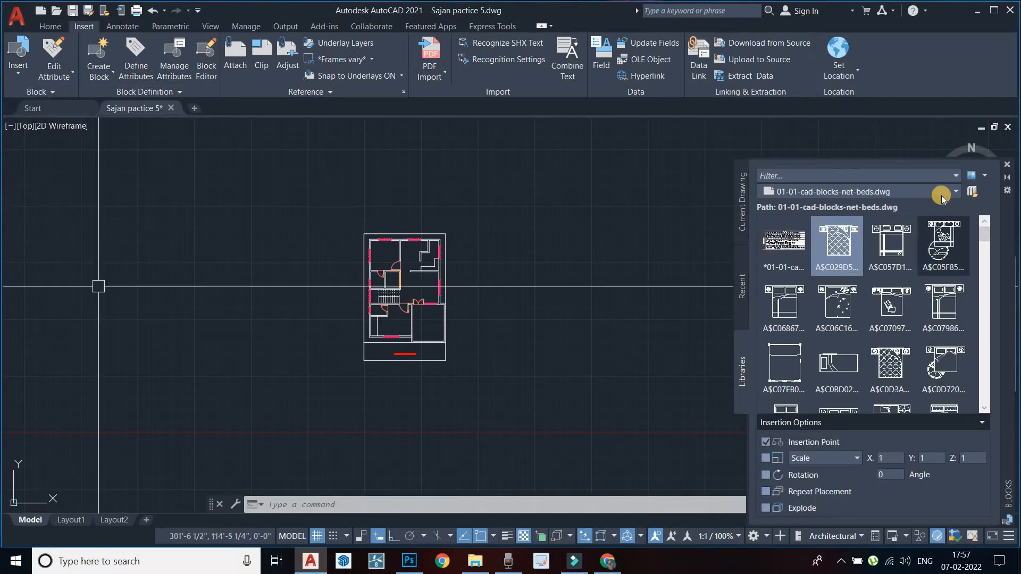
Step: Try to switch the block library to teapoy.dwg, keeping it in the recent libraries list
scroll(961, 216, "down", 1)
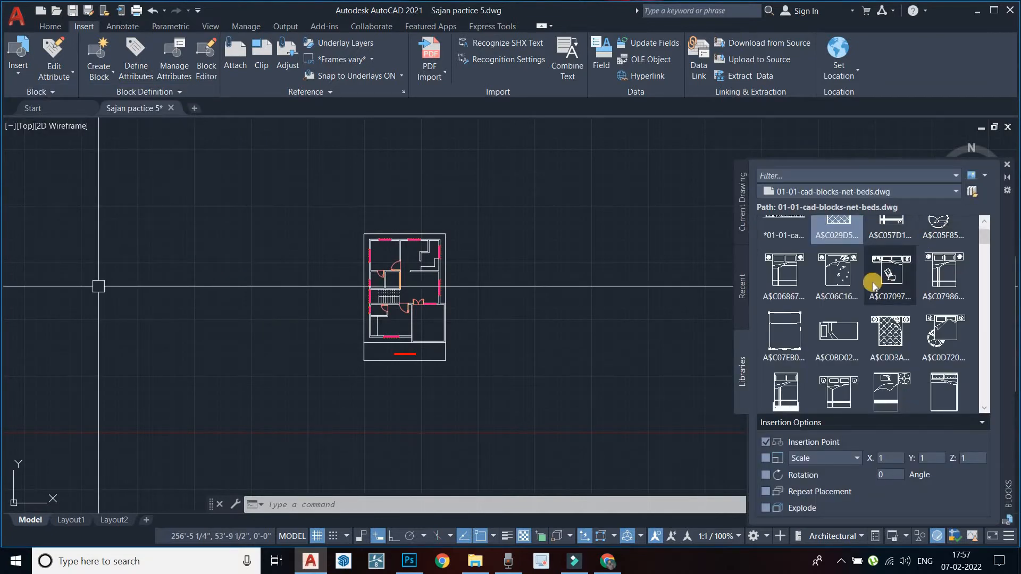
scroll(873, 282, "up", 1)
left_click(835, 196)
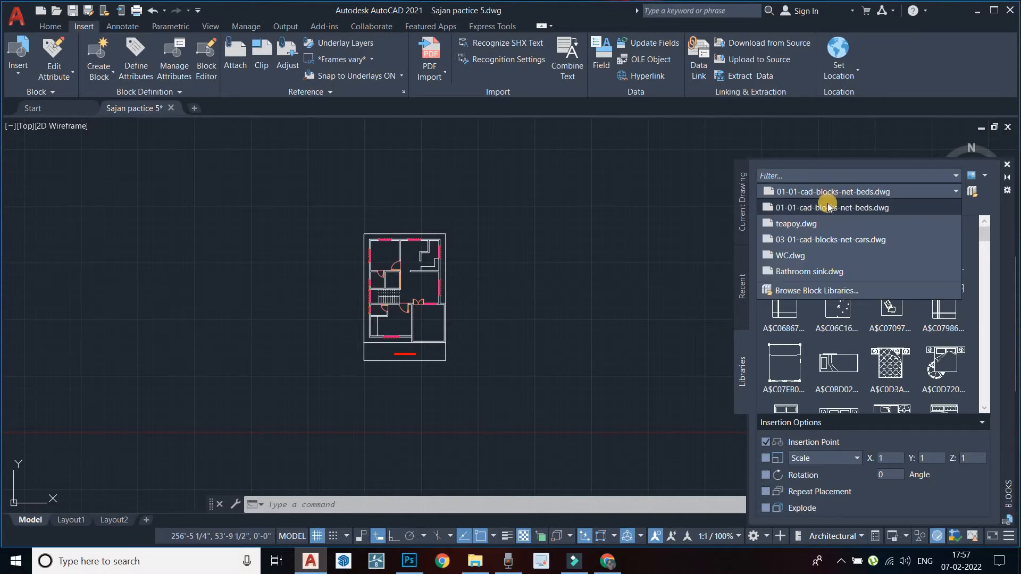
left_click(819, 223)
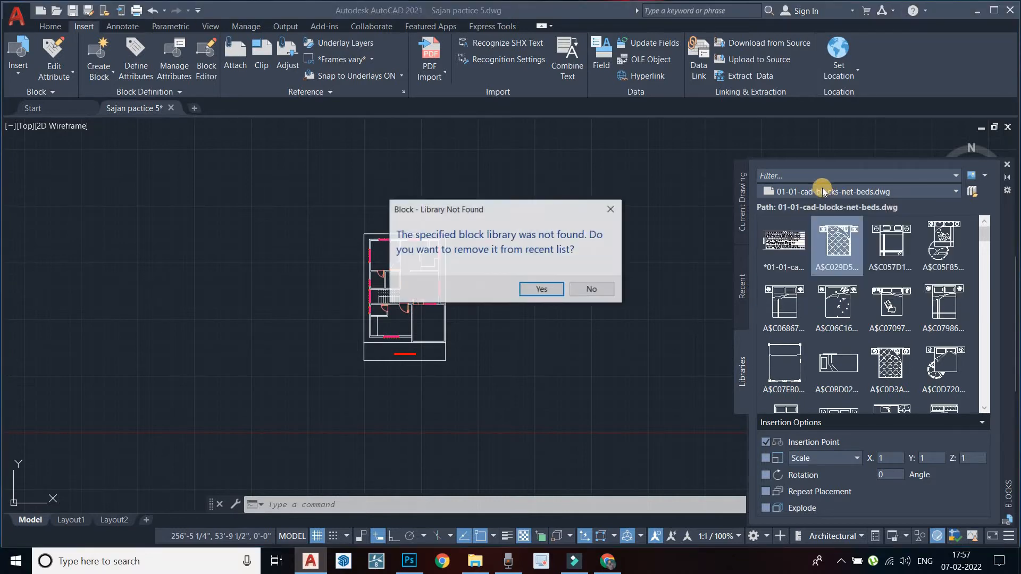
left_click(596, 291)
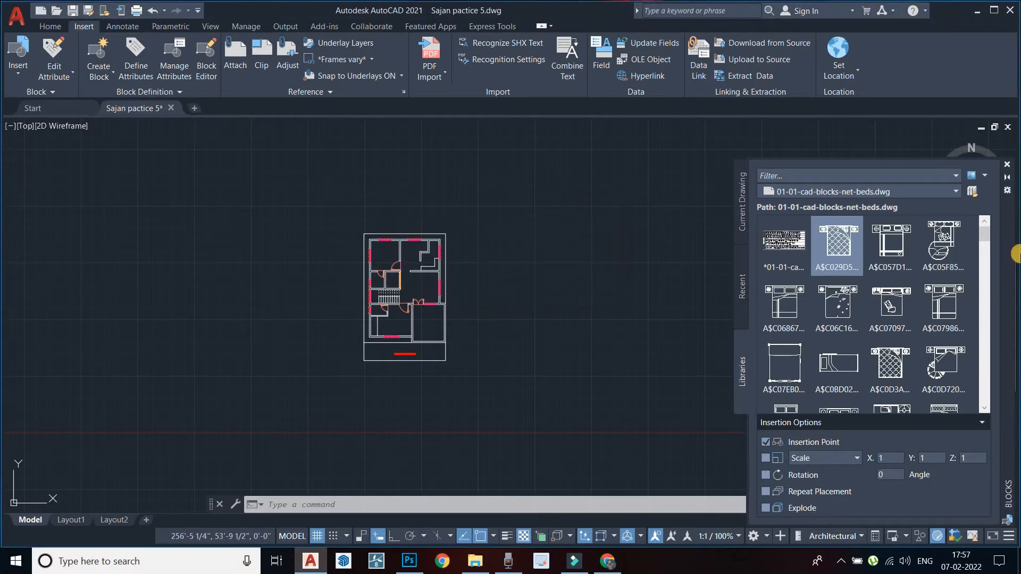
Step: Browse for a new block library file and go to the Music > Blocks > Cad blocks folder
left_click(971, 193)
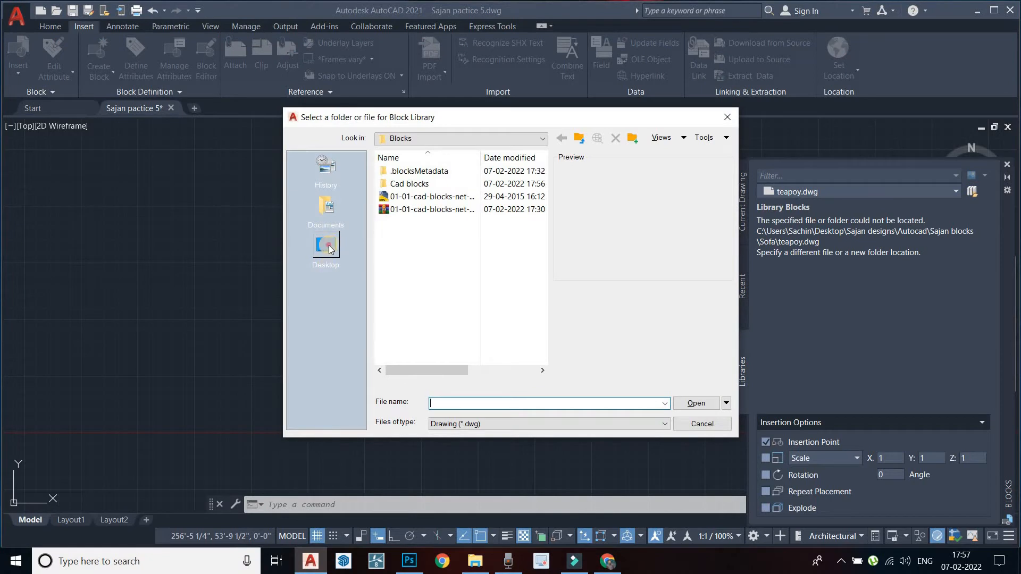
left_click(327, 246)
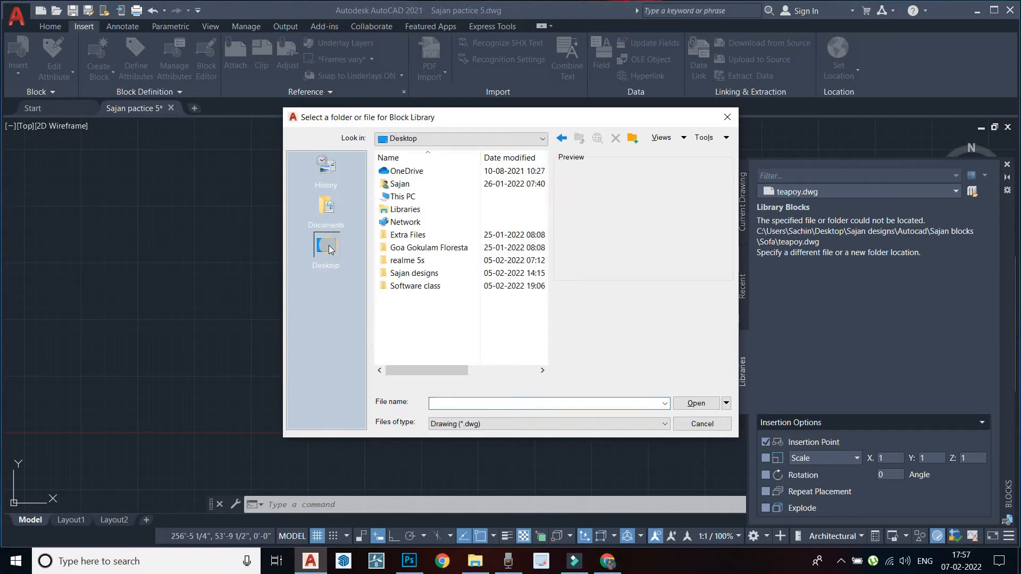
double_click(408, 204)
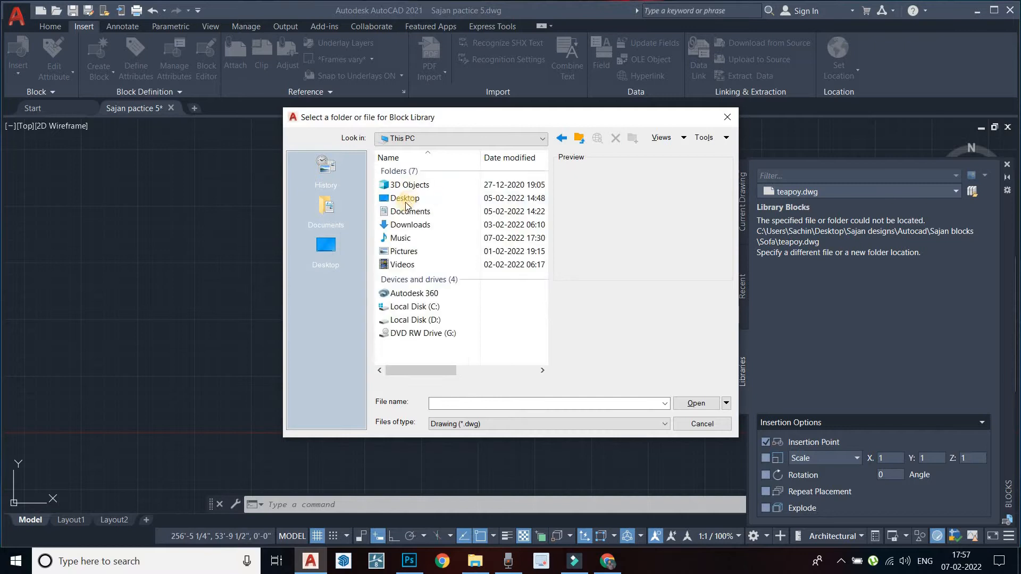
left_click(402, 239)
double_click(403, 240)
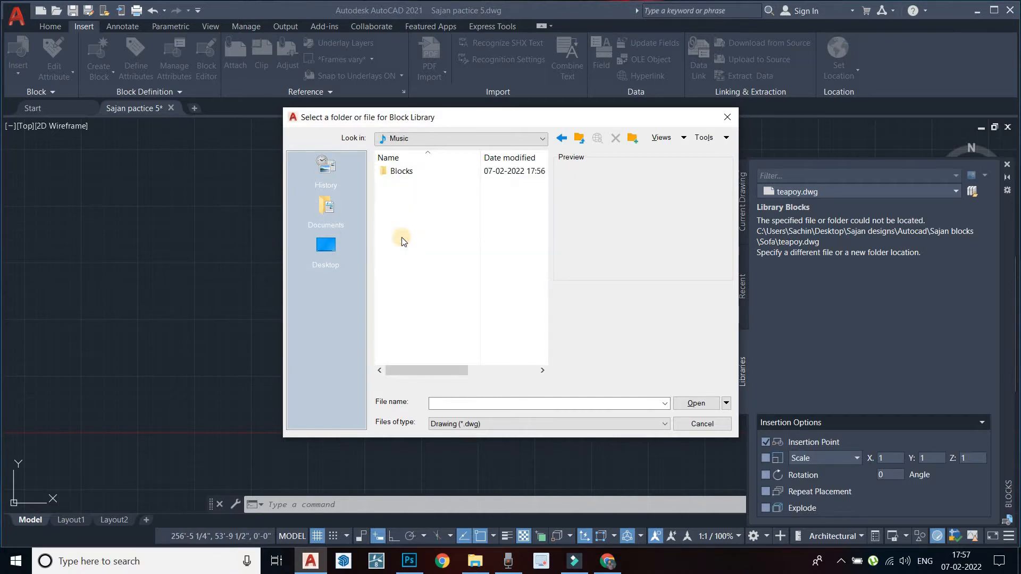
double_click(404, 172)
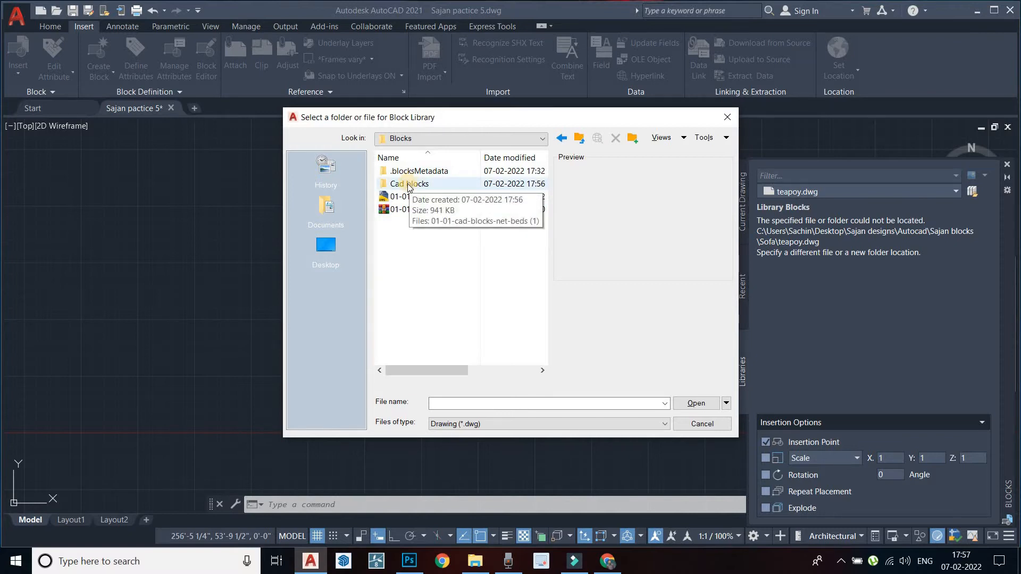
double_click(408, 184)
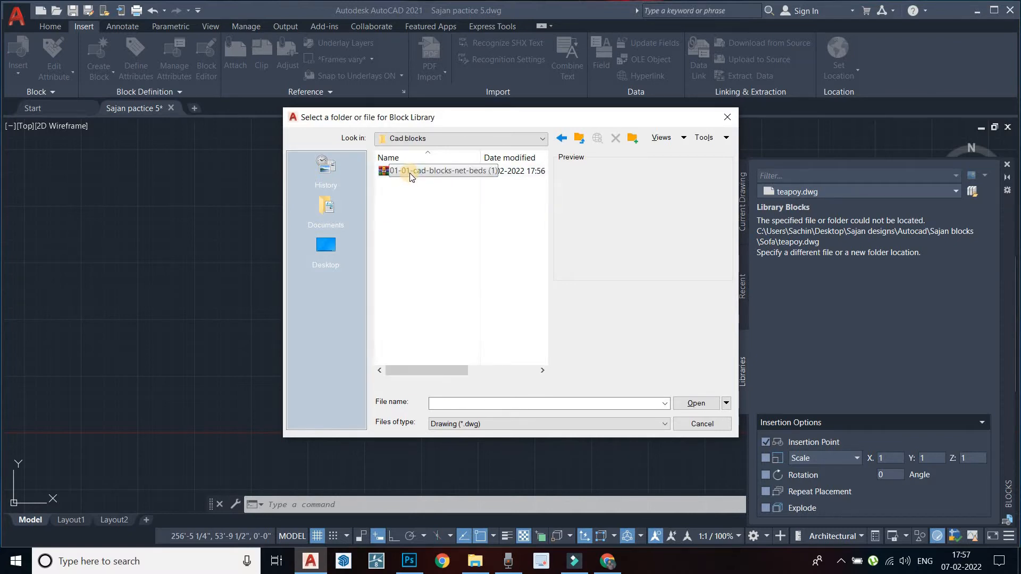
Step: Extract the beds ZIP archive into its own 01-01-cad-blocks-net-beds (1) subfolder, keeping the default extraction options
left_click(430, 170)
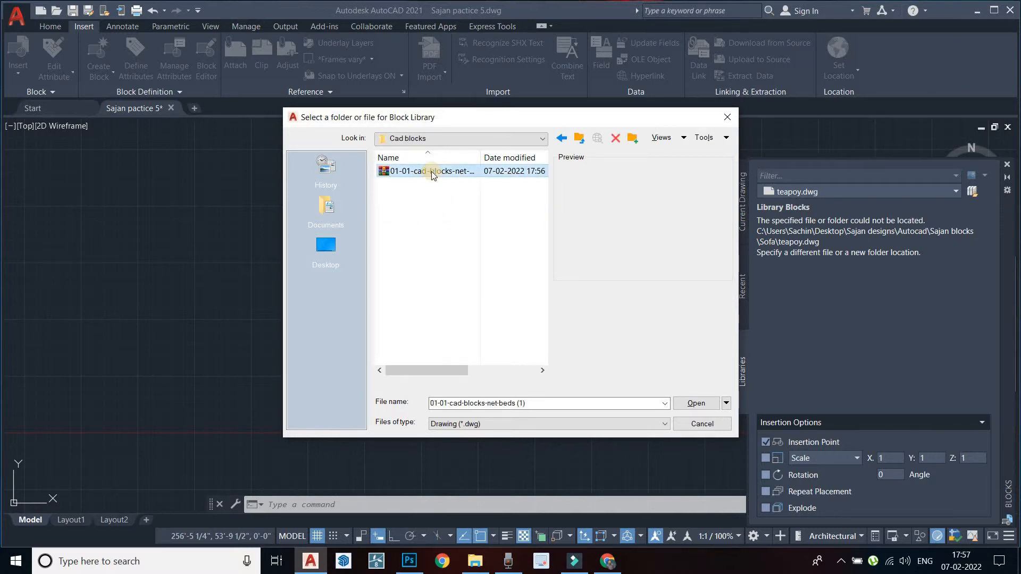
right_click(432, 170)
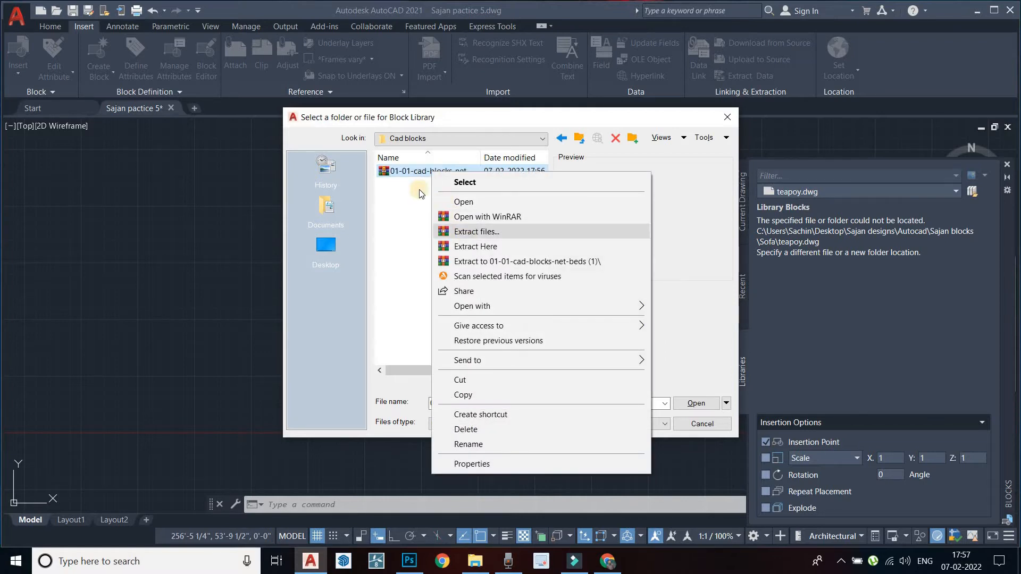
left_click(467, 232)
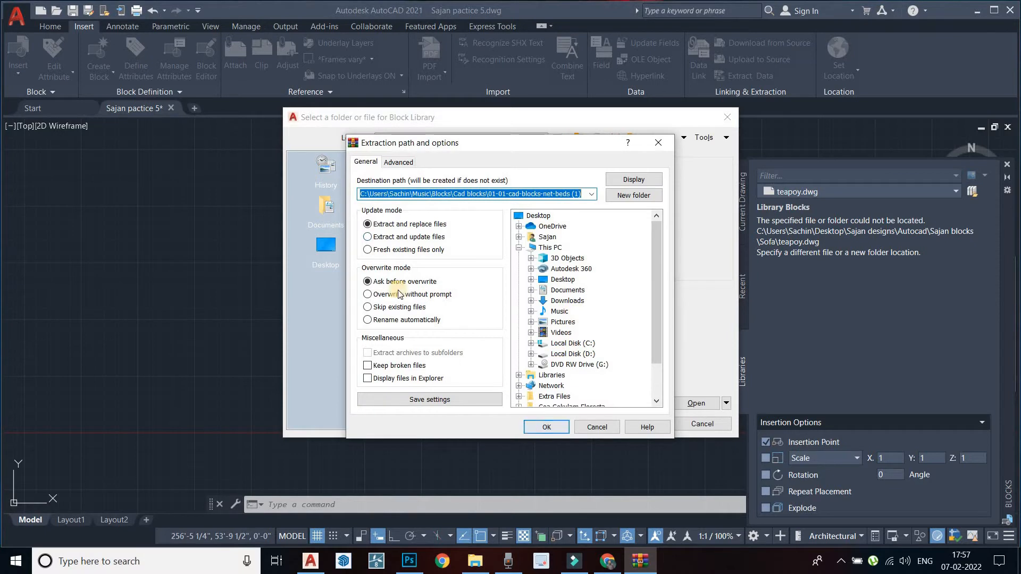
left_click(548, 424)
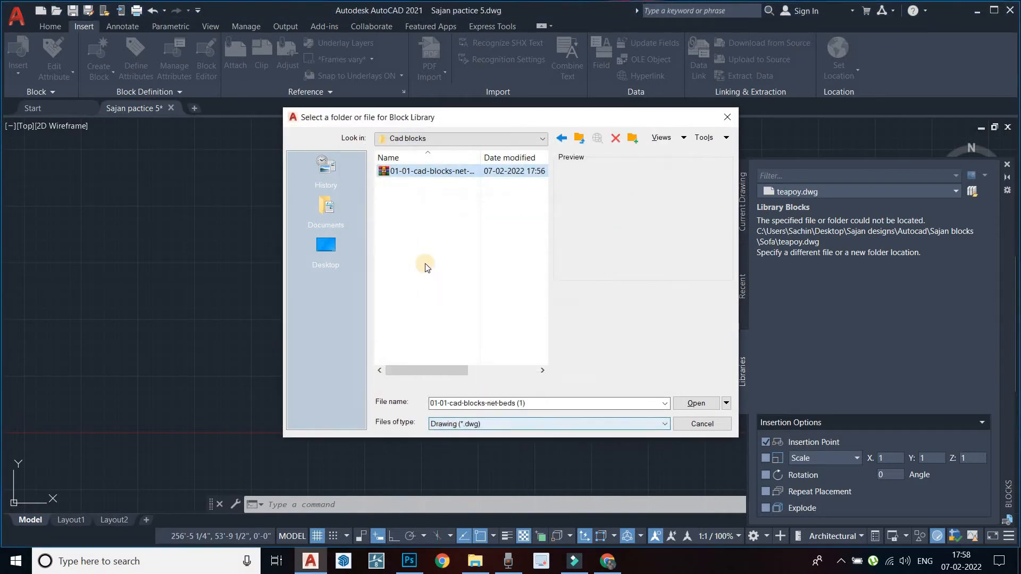
left_click(431, 236)
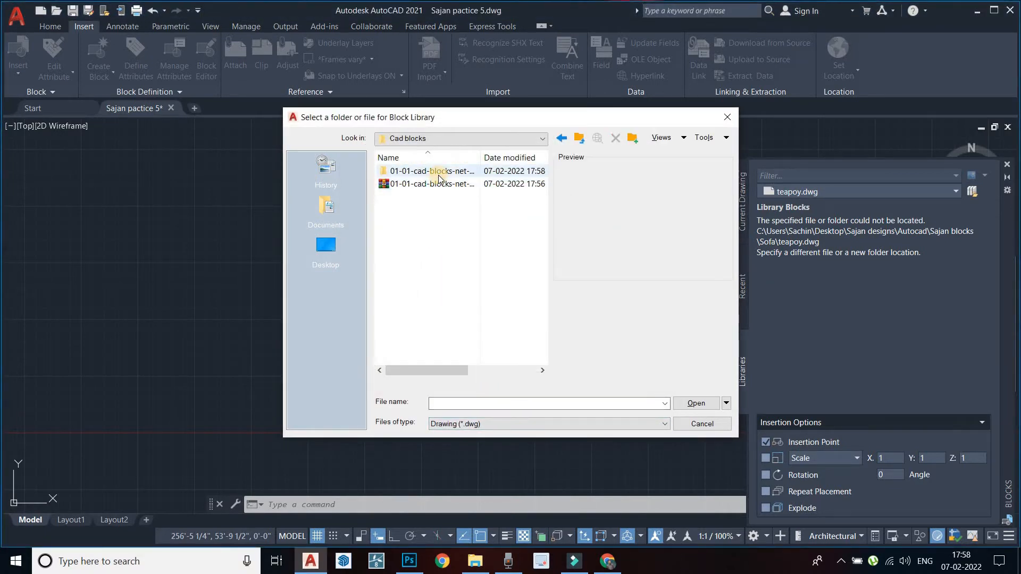
Step: Load the 01-01-cad-blocks-net-beds drawing from the extracted folder as the block library
left_click(431, 171)
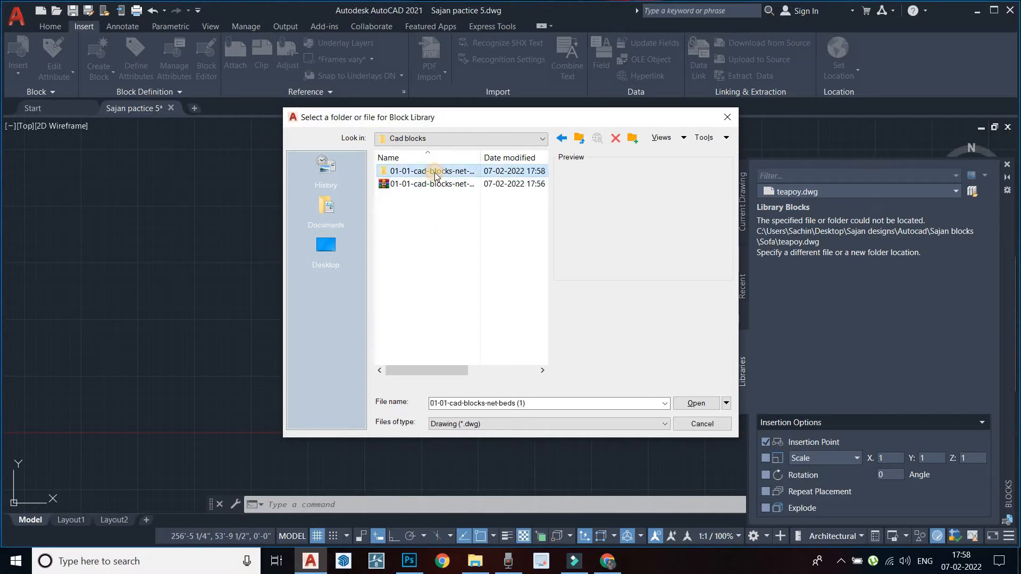
double_click(432, 171)
left_click(405, 171)
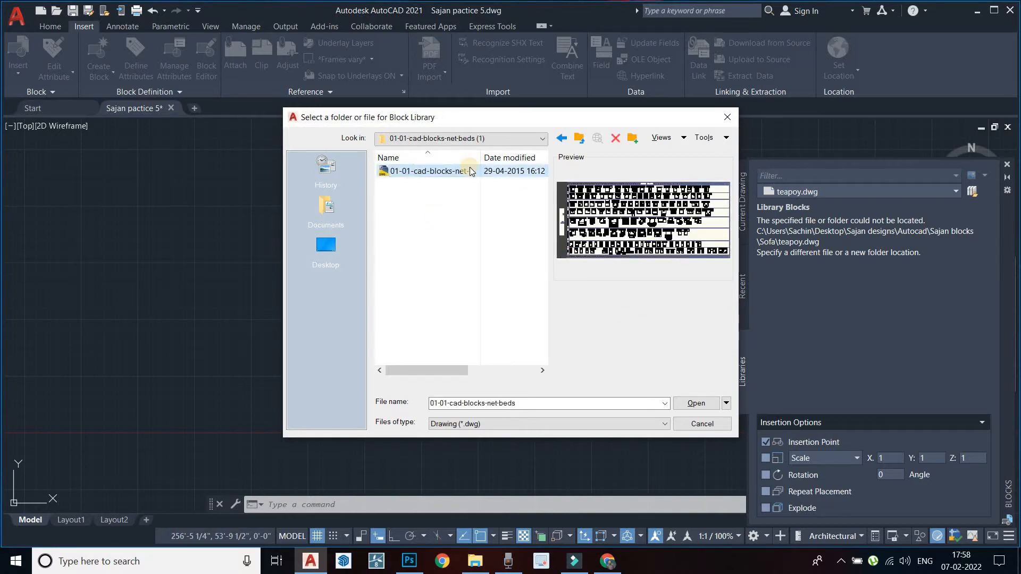
left_click(693, 403)
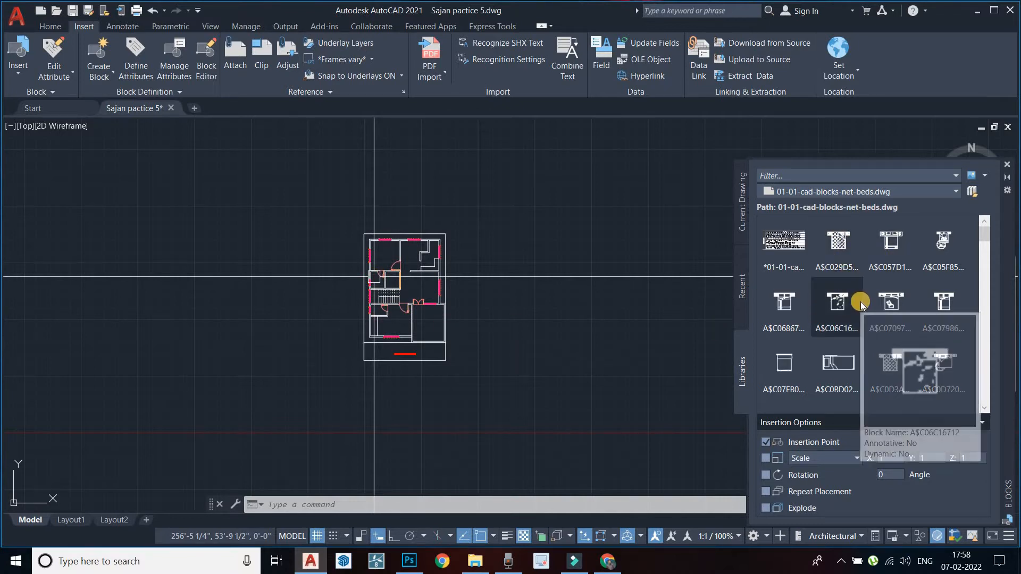
mouse_move(852, 248)
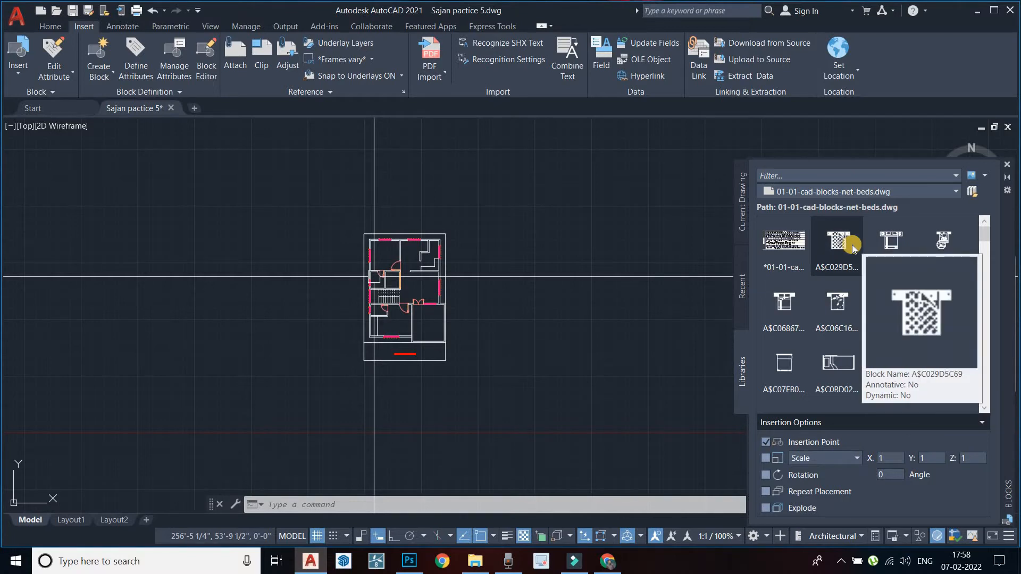
Step: Make door locker the current layer
left_click(49, 26)
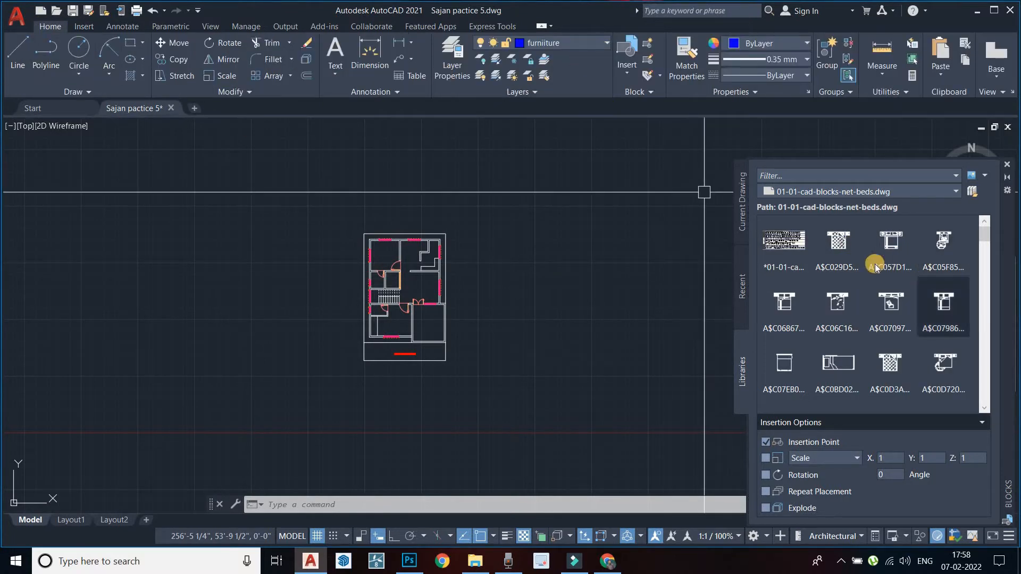
left_click(555, 43)
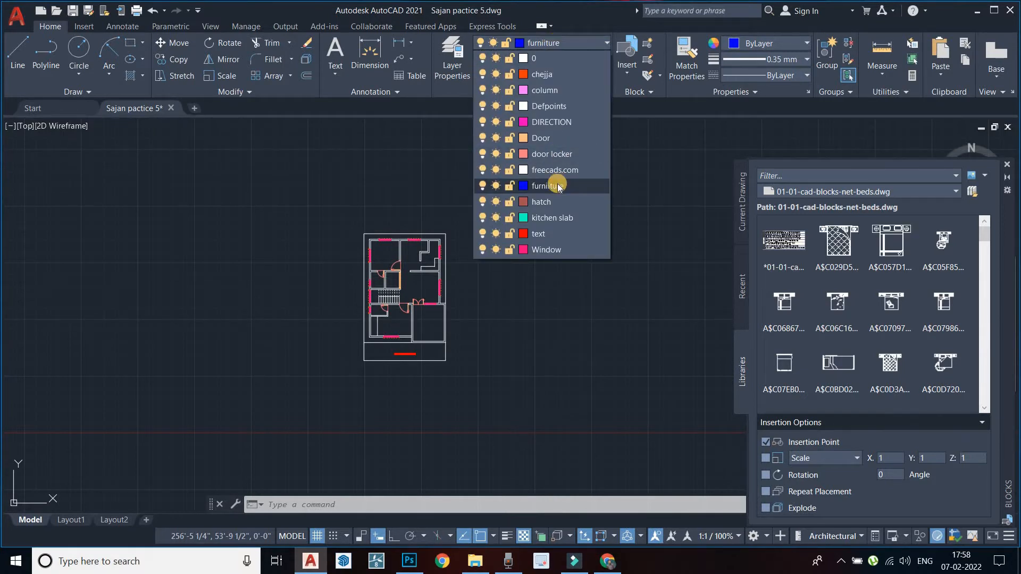
left_click(553, 154)
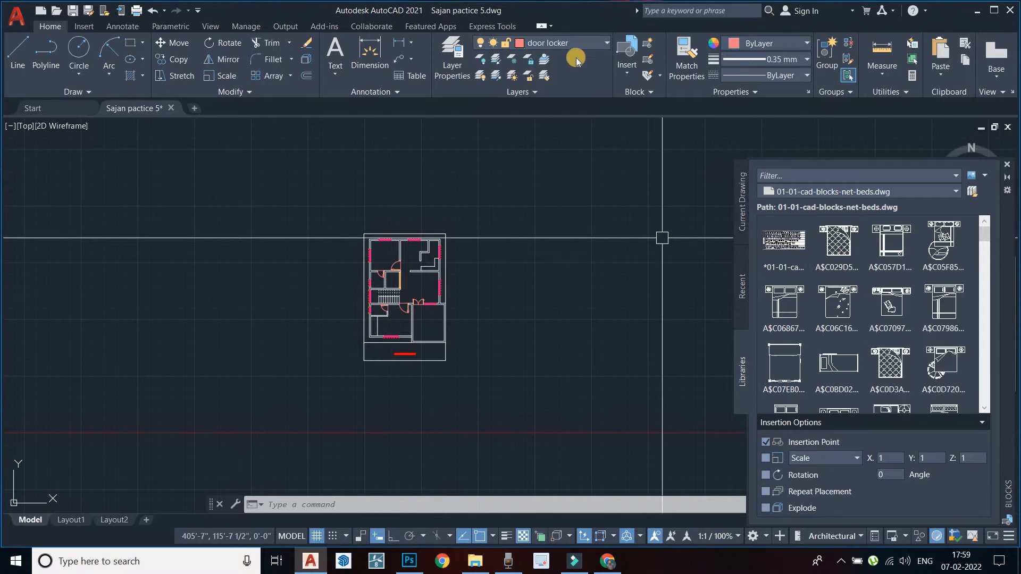
Step: Insert the bed block A$C029D5C69 in the open room beside the staircase, redefining the existing block definition
left_click(840, 254)
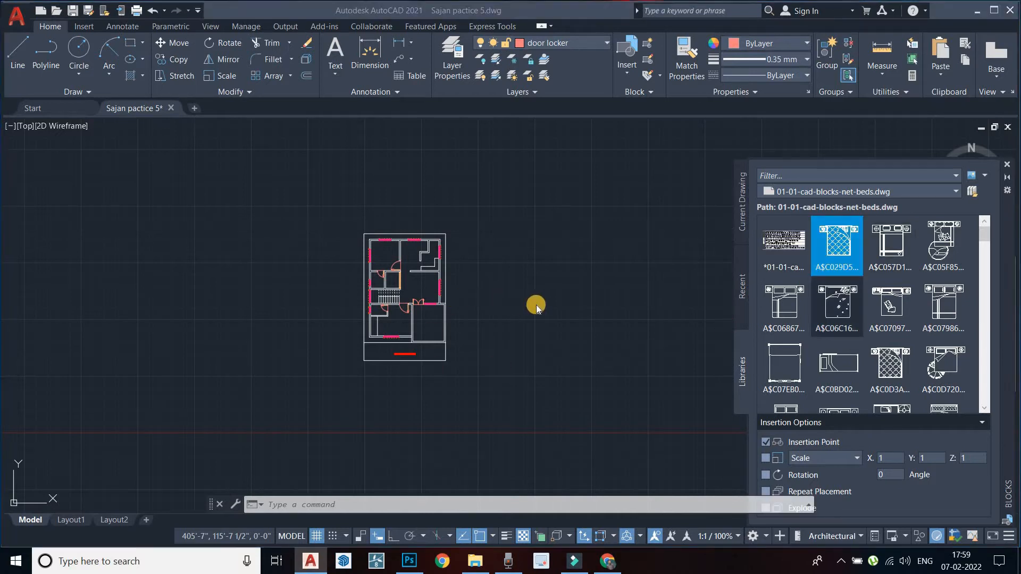
left_click(536, 305)
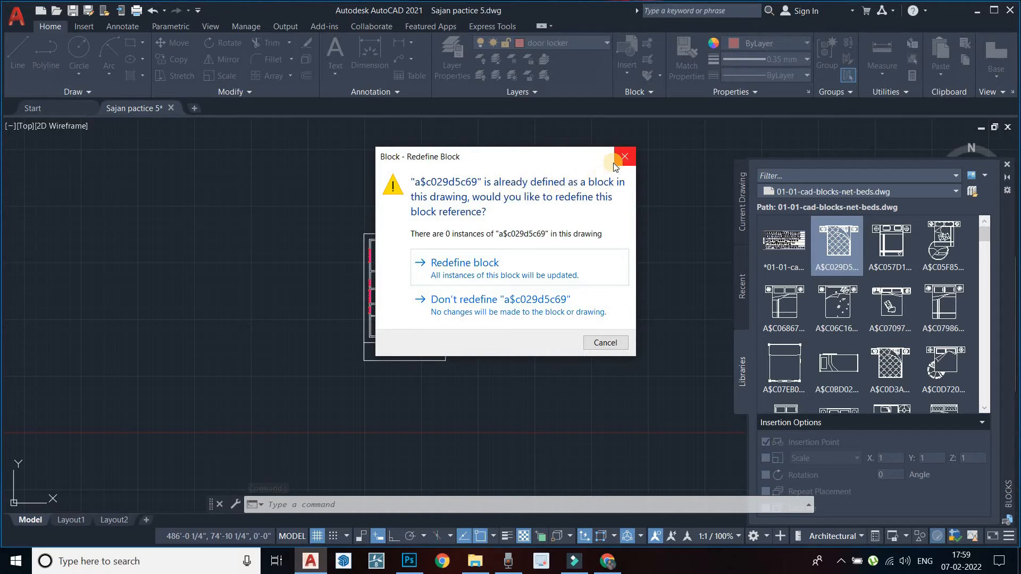
left_click(475, 274)
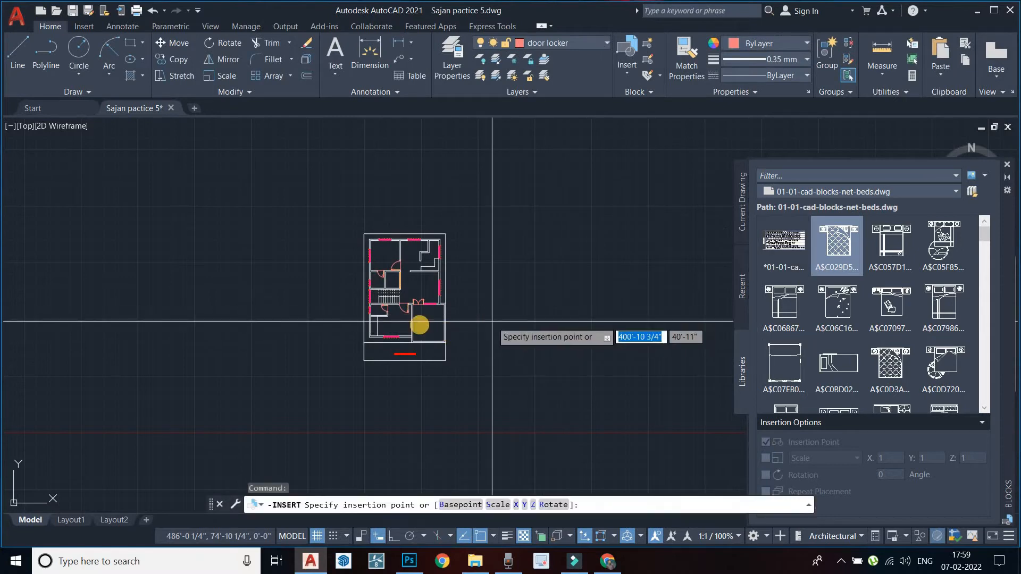
scroll(425, 319, "up", 2)
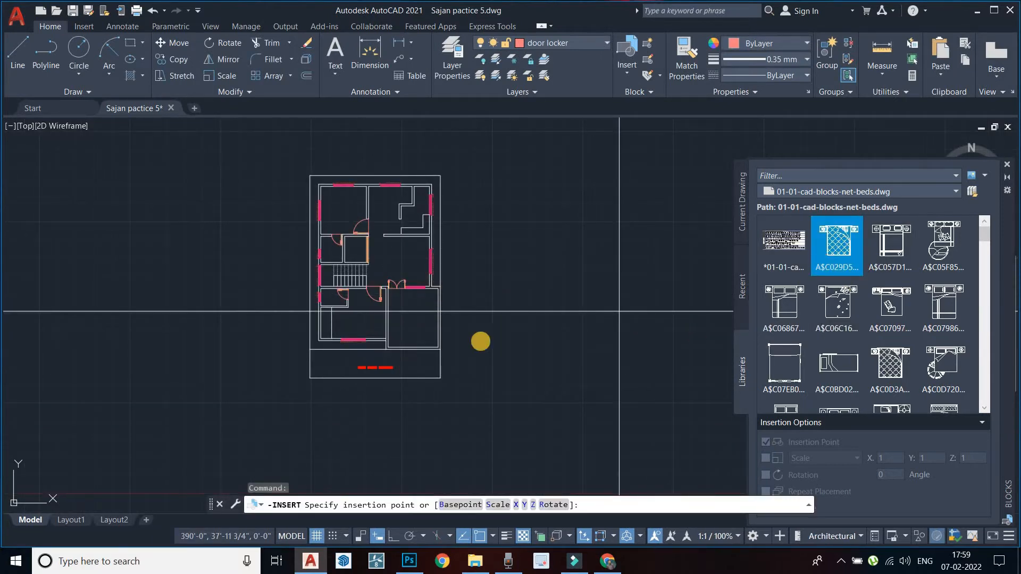
scroll(466, 283, "up", 5)
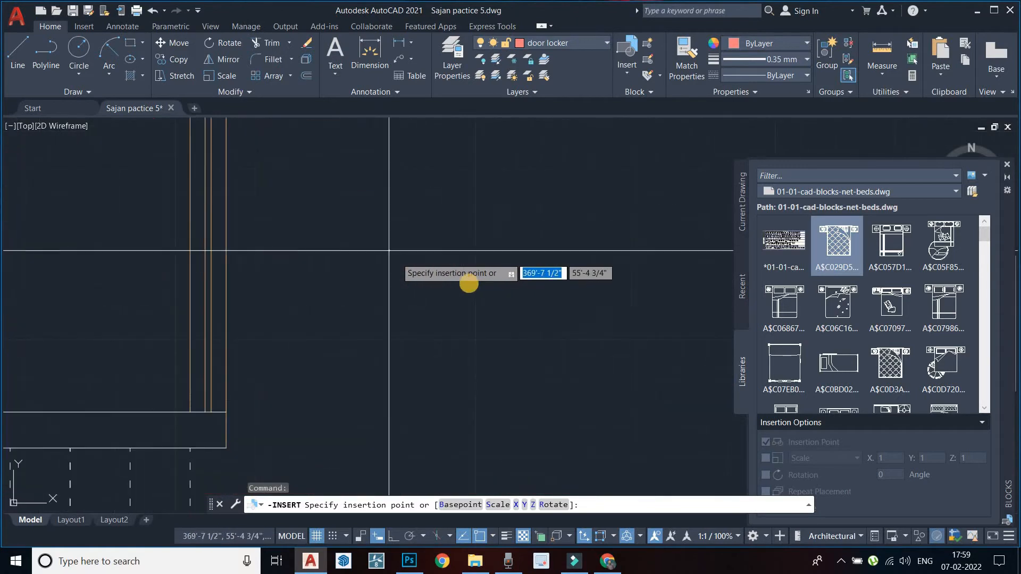
left_click(466, 283)
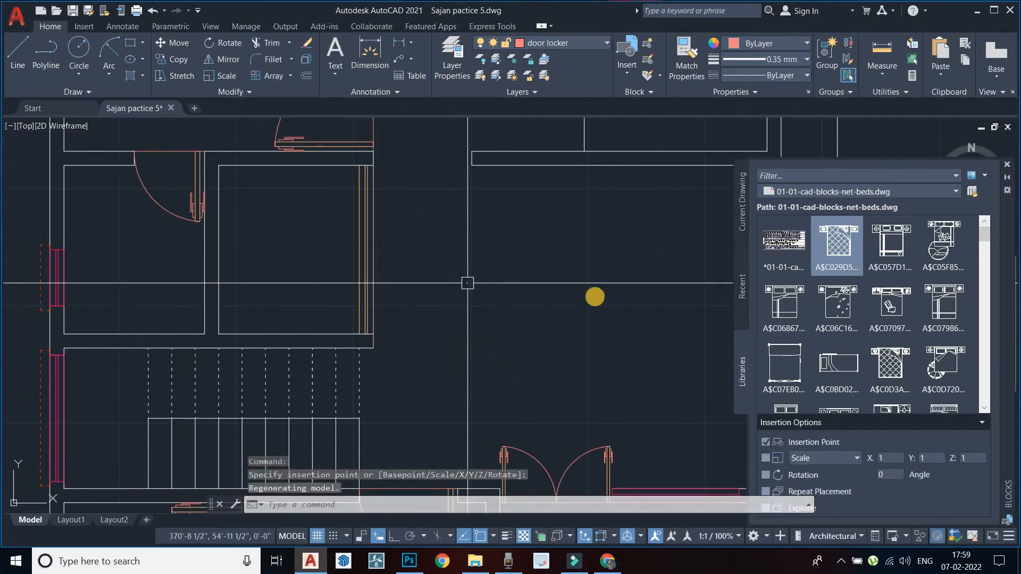
key("Escape")
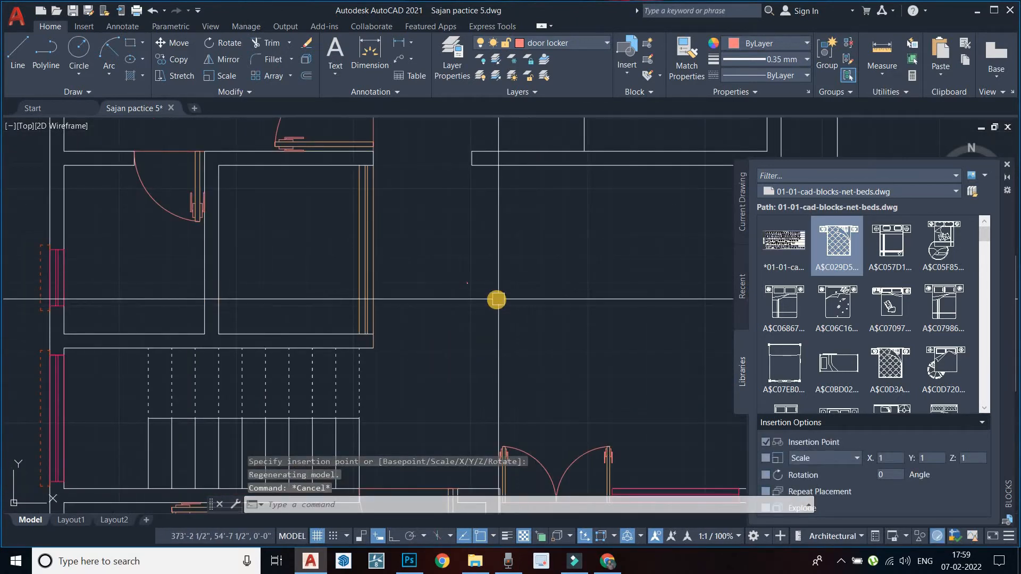
left_click(467, 283)
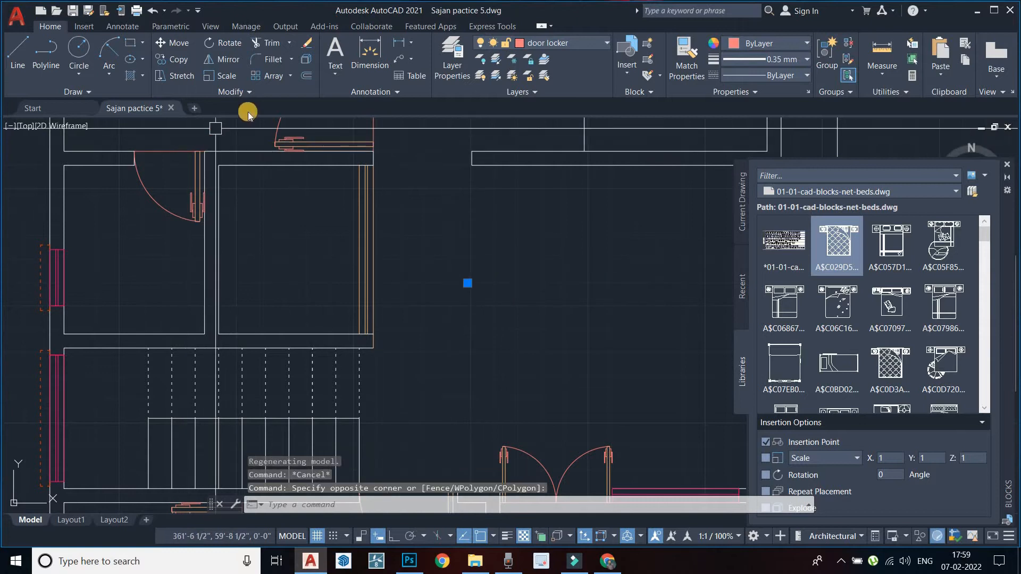
left_click(221, 75)
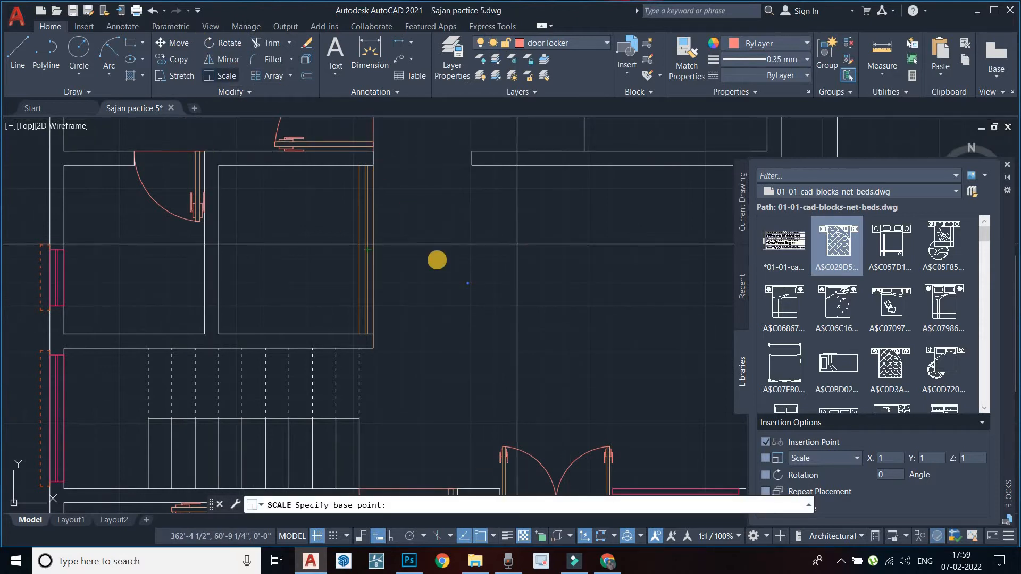
key("Escape")
key("Escape")
Step: Scale the tiny bed block up from its insertion point until it is bed-sized within the room beside the staircase
left_click(539, 319)
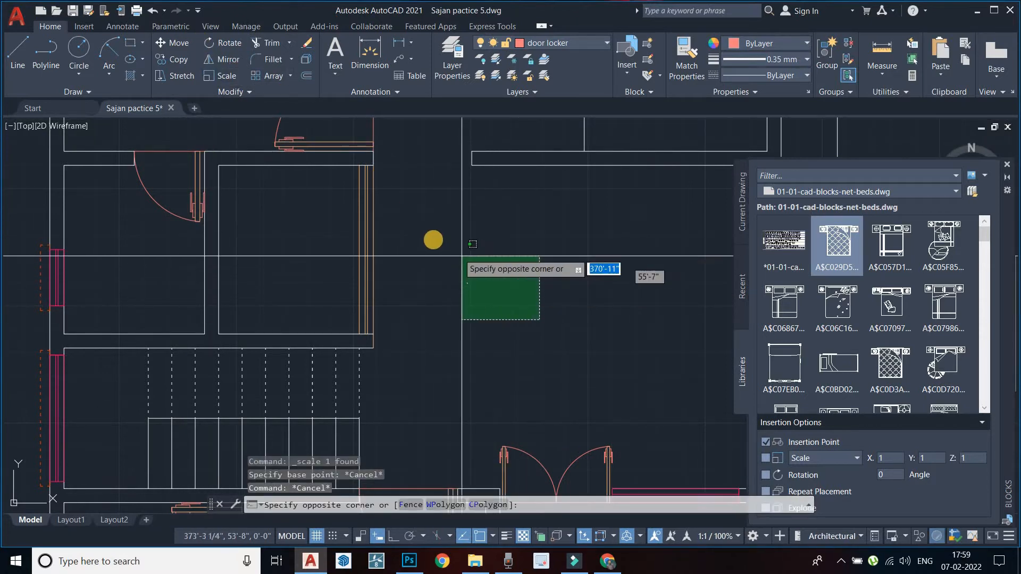
left_click(431, 240)
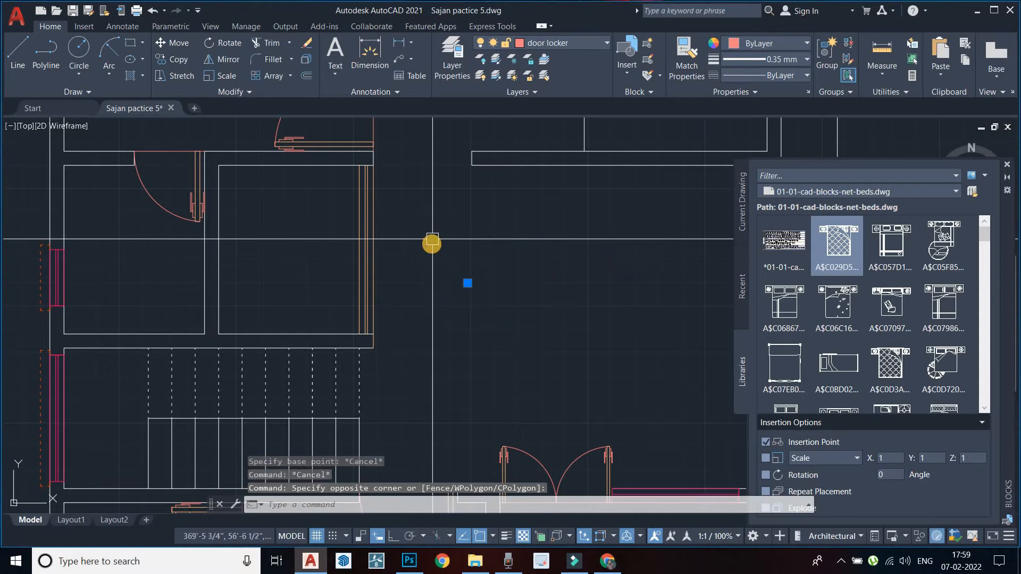
left_click(209, 77)
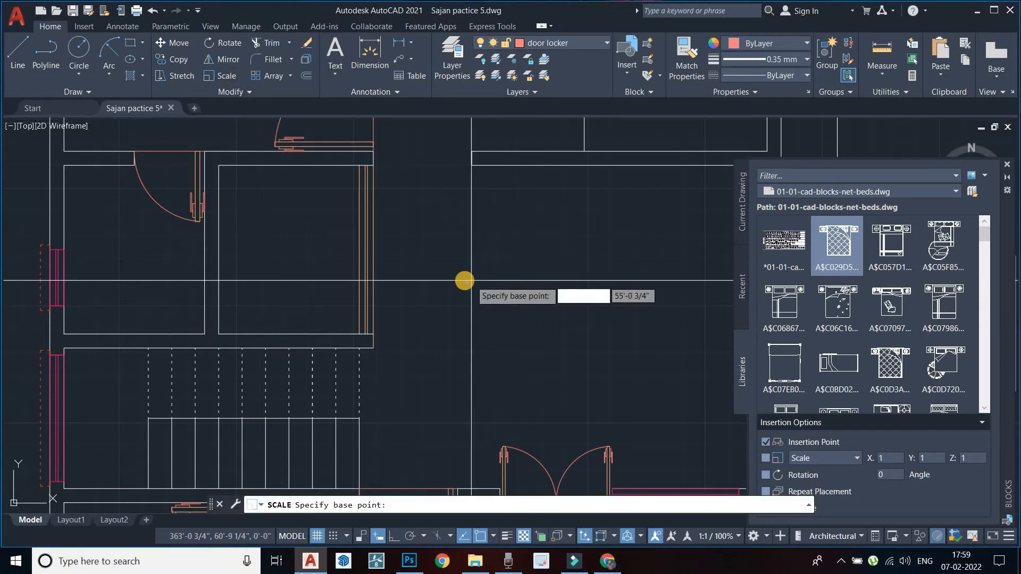
left_click(467, 282)
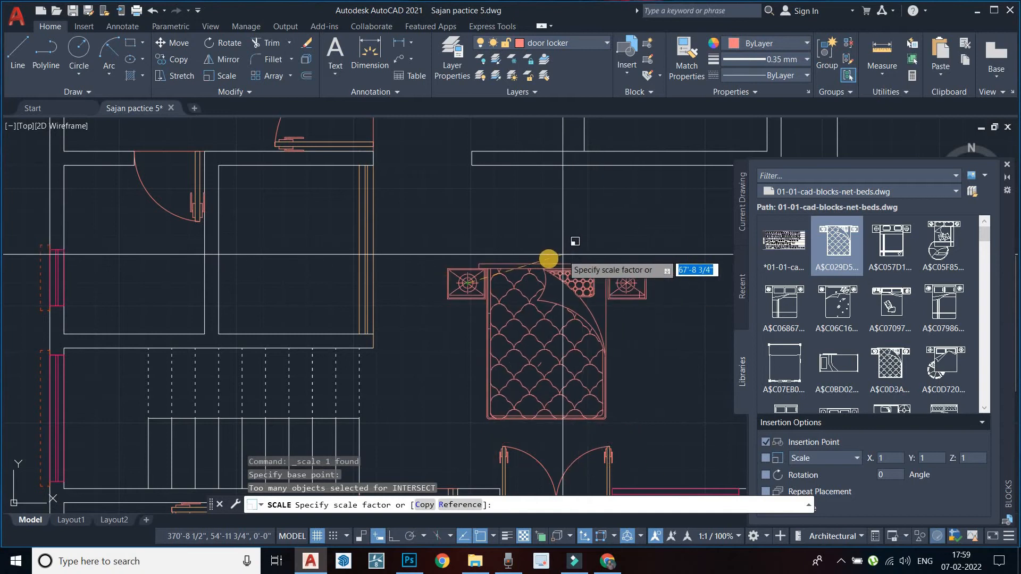
key("Escape")
middle_click_drag(547, 315, 512, 292)
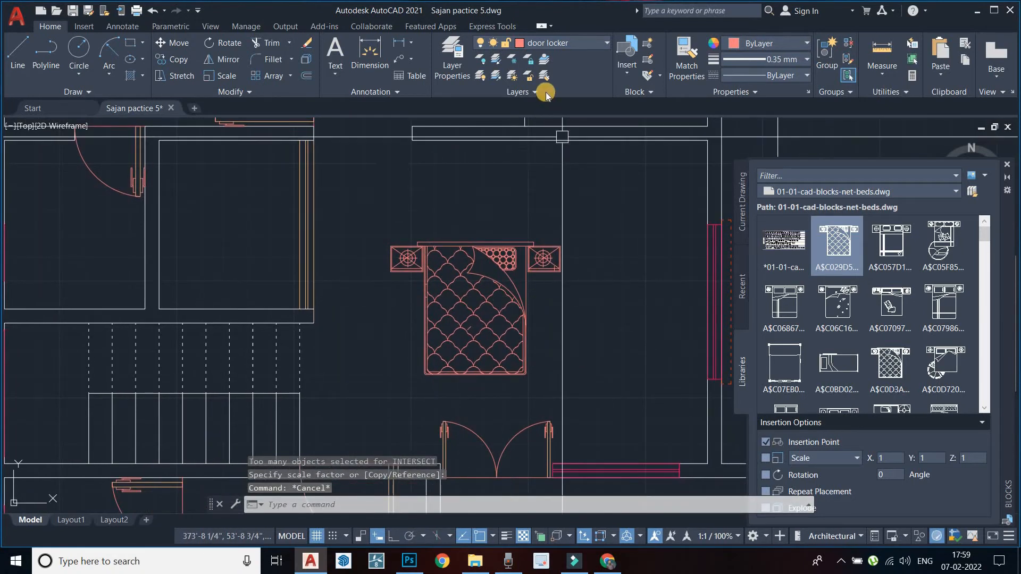
Step: Erase the bed block that was placed on the door locker layer
left_click(553, 47)
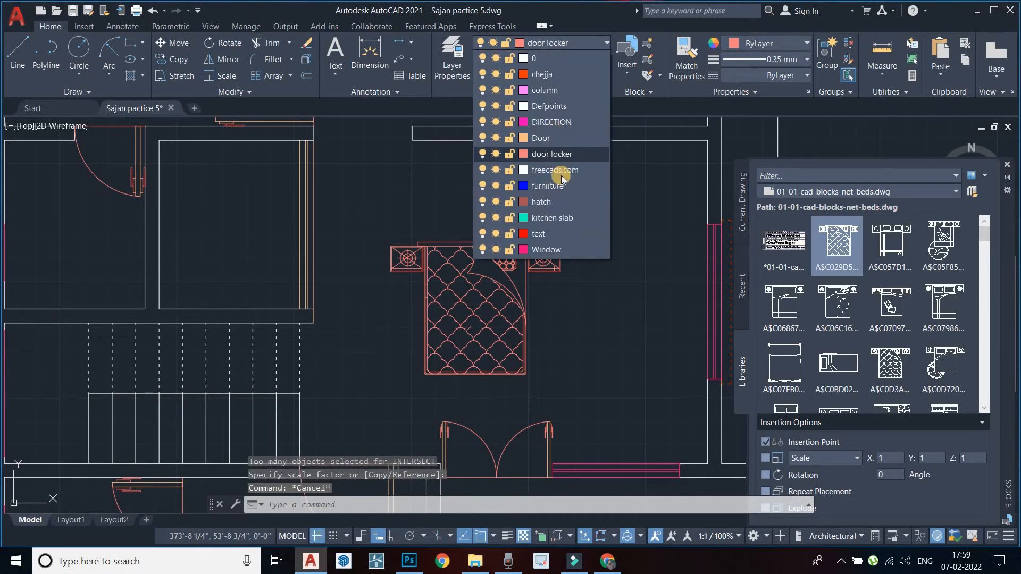
left_click(542, 154)
left_click(524, 350)
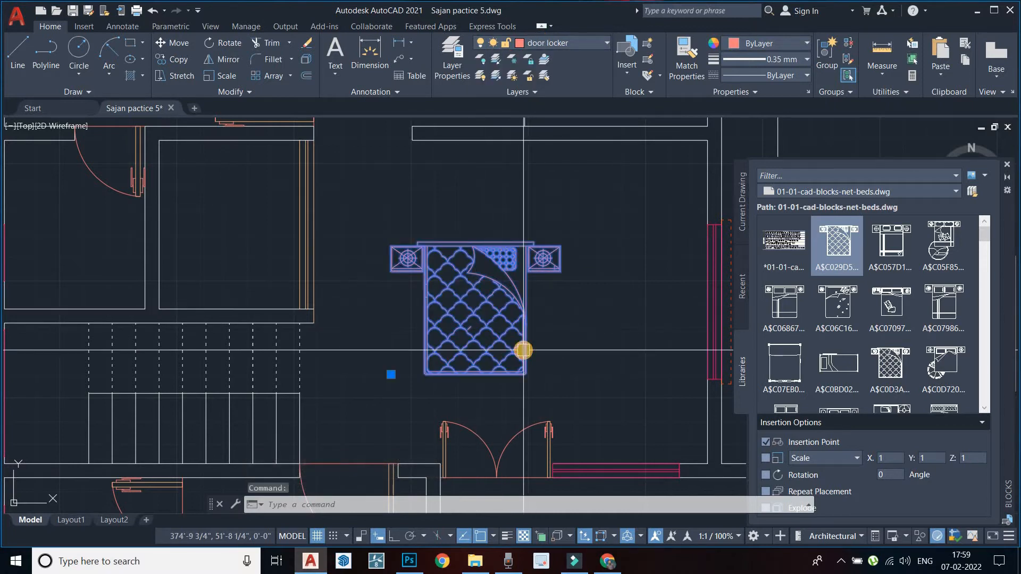
key("Delete")
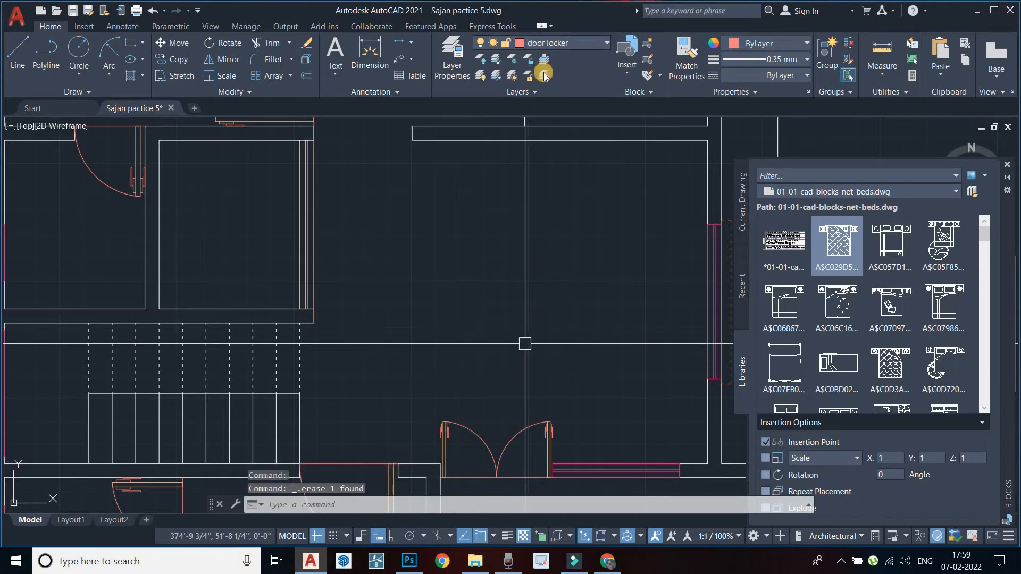
Step: Make furniiture the current layer and insert the bed block A$C029D5C69 in the middle of the open room
left_click(558, 43)
left_click(534, 181)
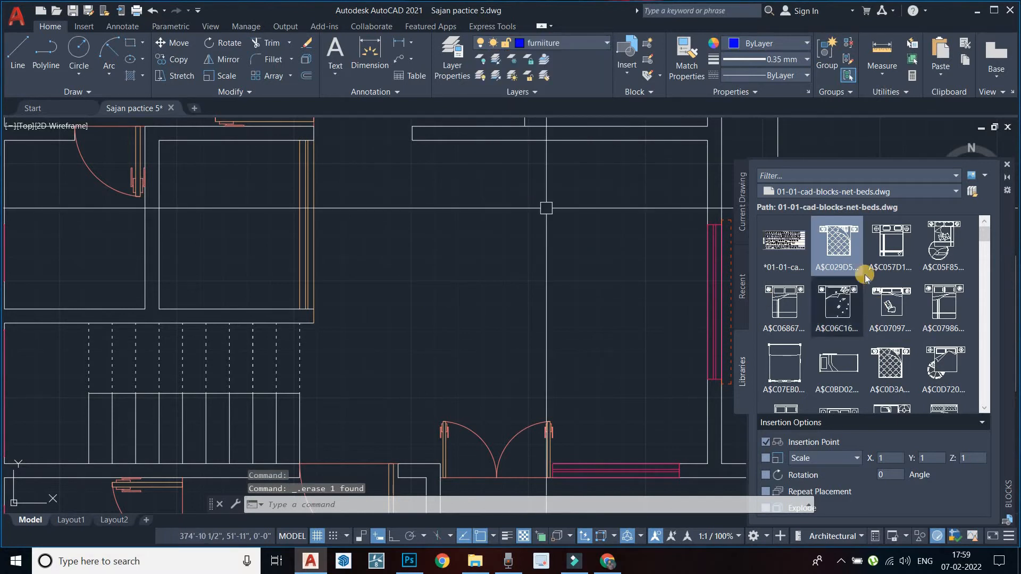
left_click(847, 250)
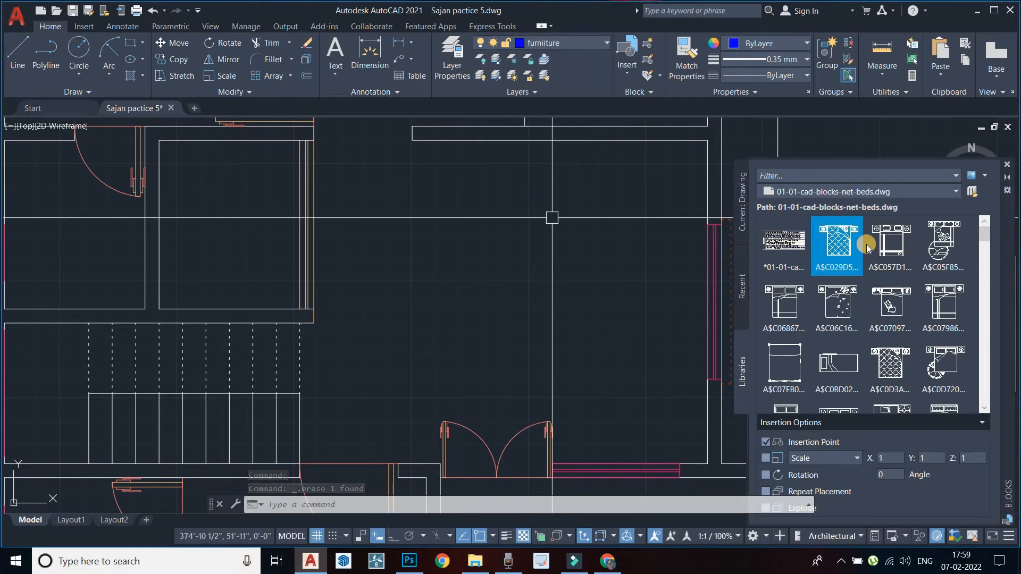
left_click(471, 303)
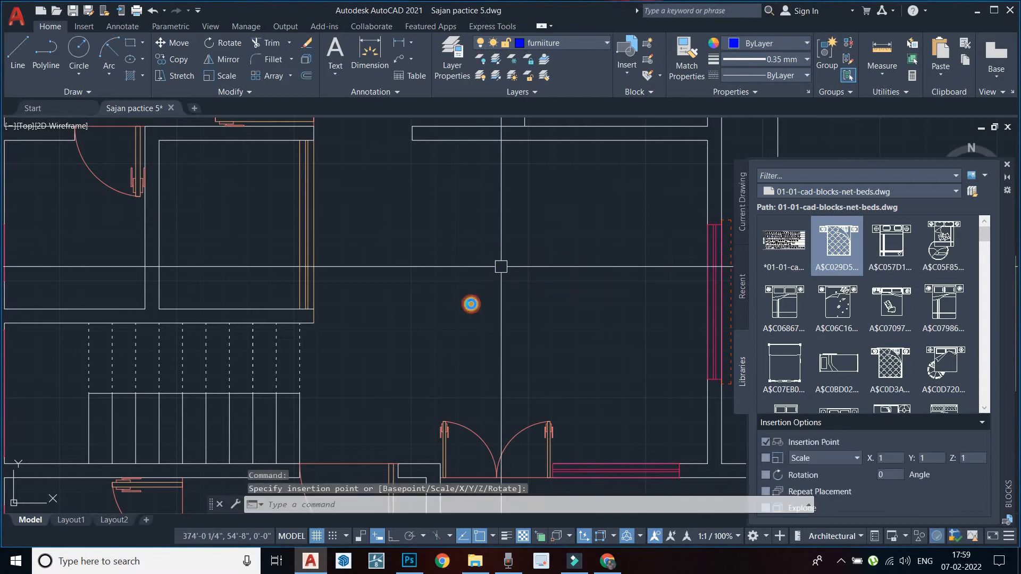
key("Escape")
key("Escape")
Step: Scale the newly inserted bed block up from its insertion point so it suits the room above the double door
left_click(530, 285)
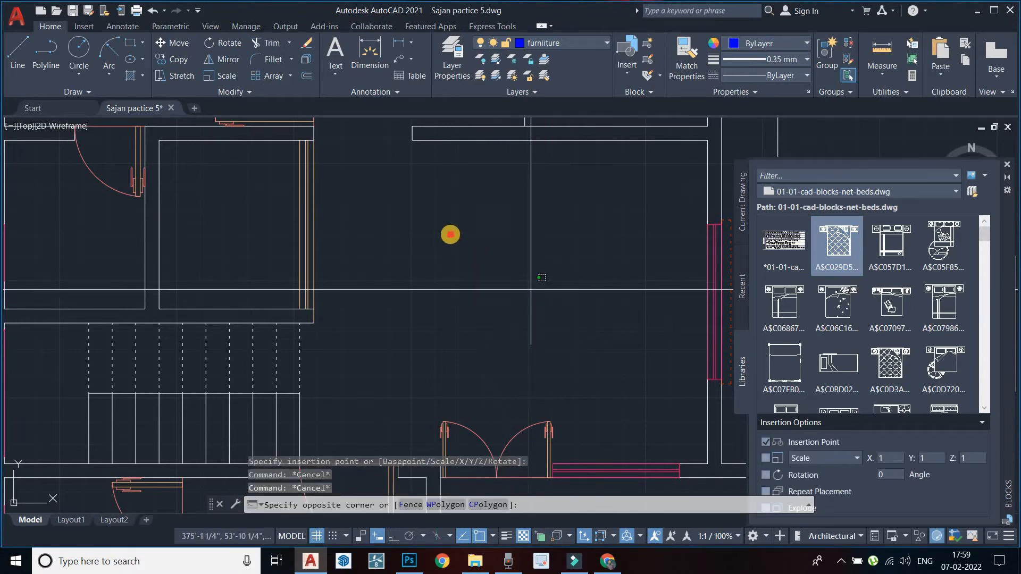
left_click(450, 235)
left_click(218, 76)
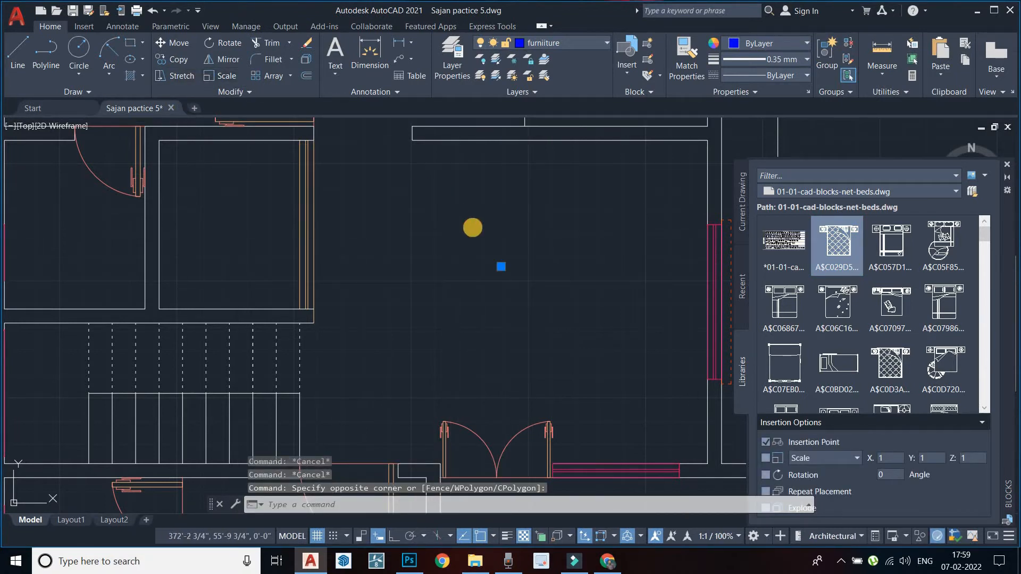
left_click(501, 266)
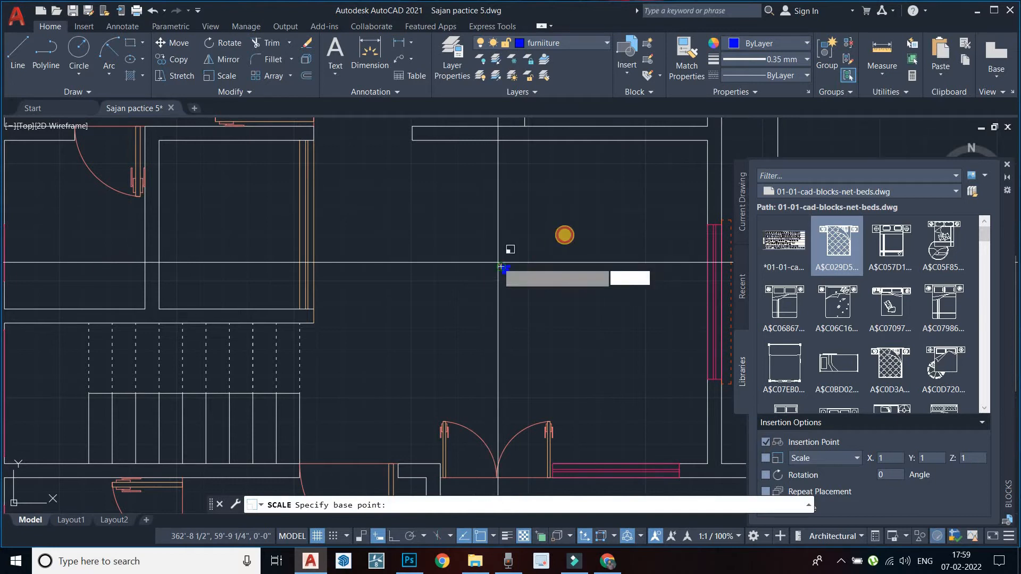
key("Escape")
key("Escape")
middle_click_drag(464, 221, 402, 165)
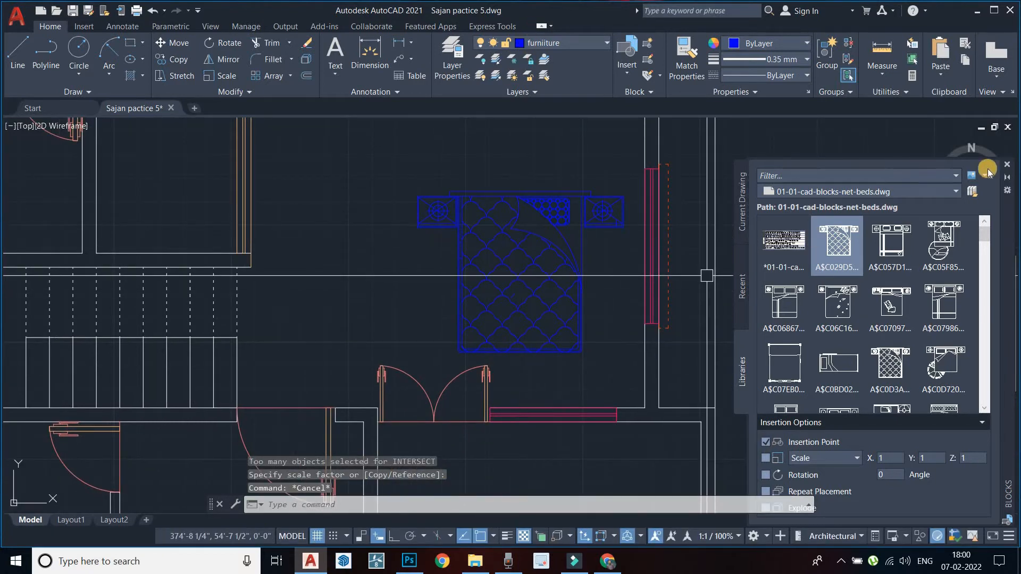
Step: Close the blocks palette and open the scaled bed block in the Block Editor
left_click(1004, 166)
scroll(569, 246, "down", 3)
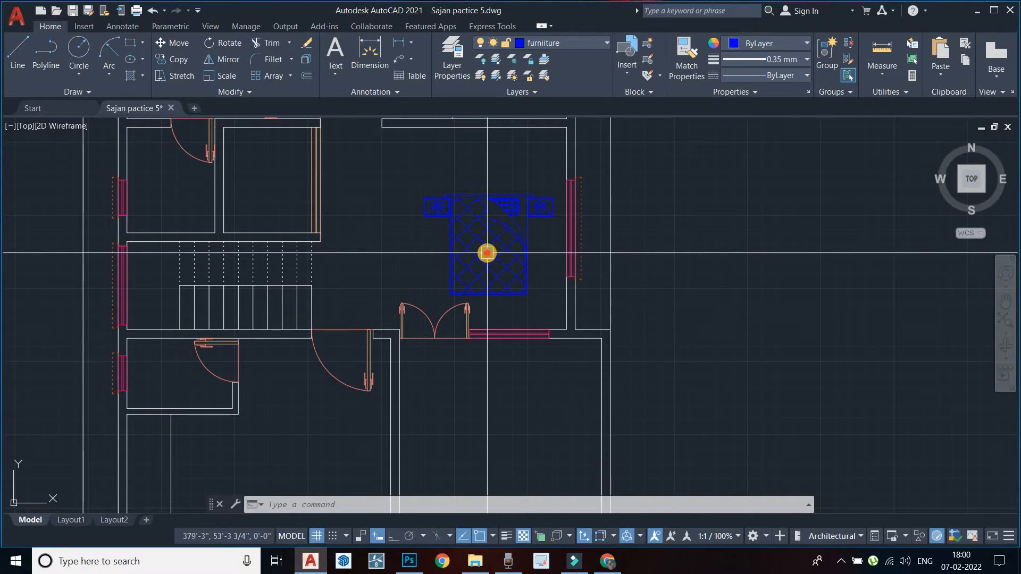
left_click(487, 253)
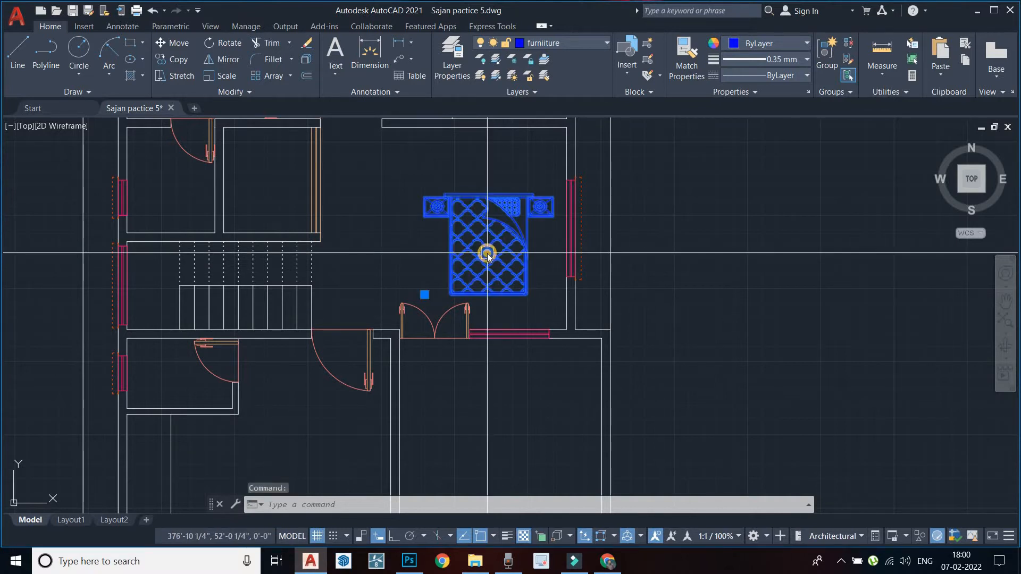
right_click(487, 254)
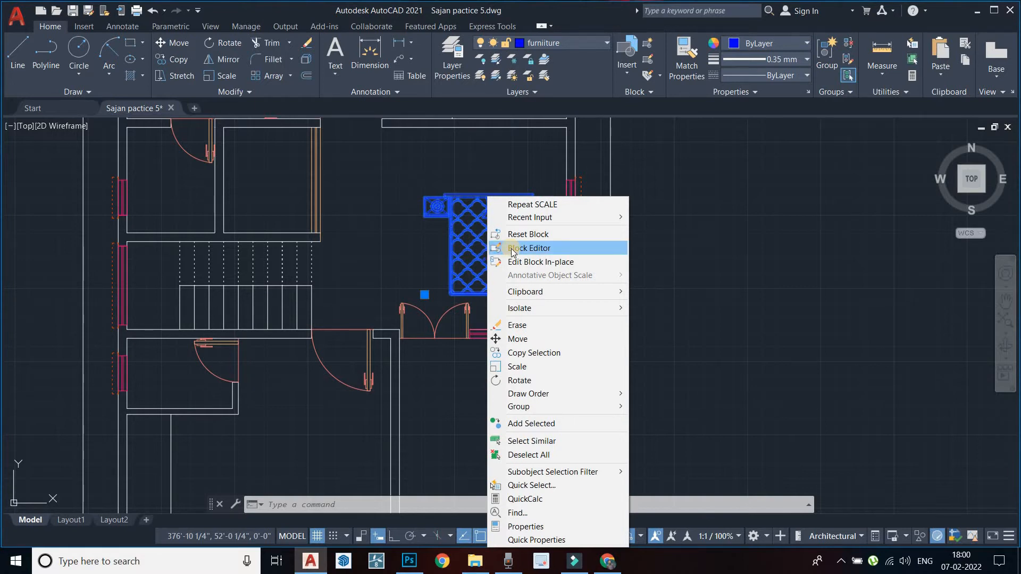
left_click(537, 248)
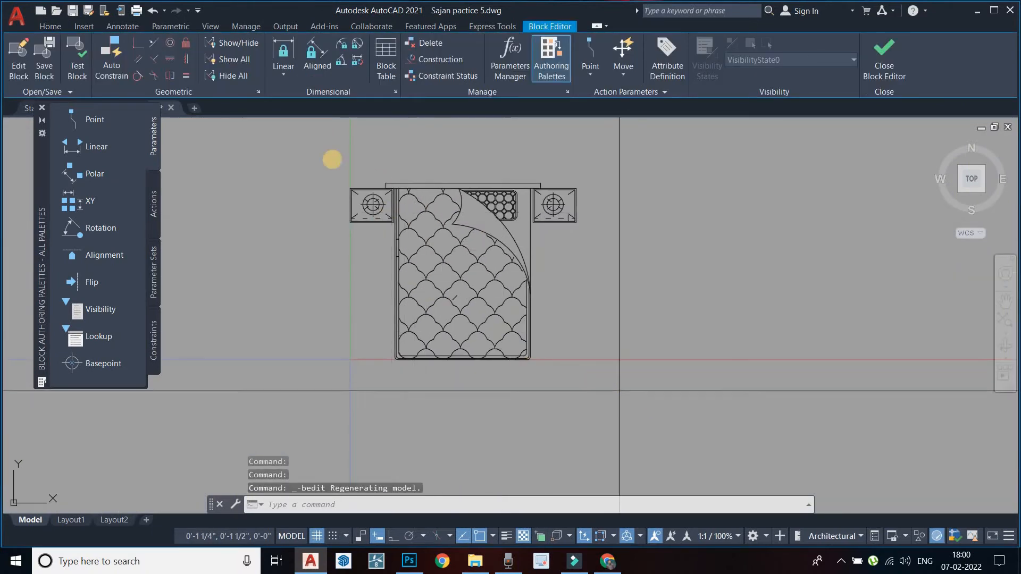
Step: Try erasing all of the bed block's geometry, and undo the erasure
left_click(734, 365)
left_click(290, 176)
key("Delete")
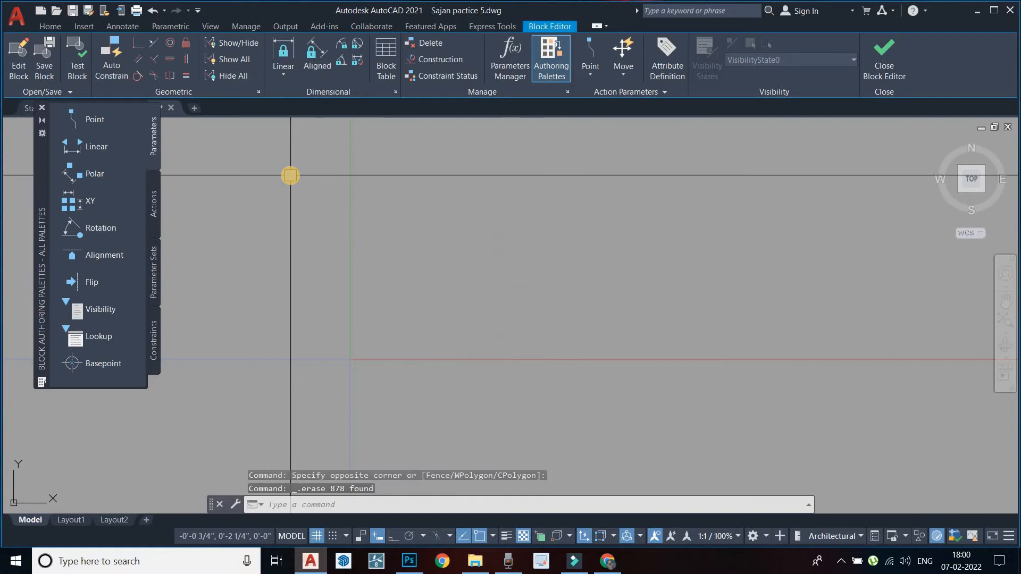
key("ctrl+z")
key("Escape")
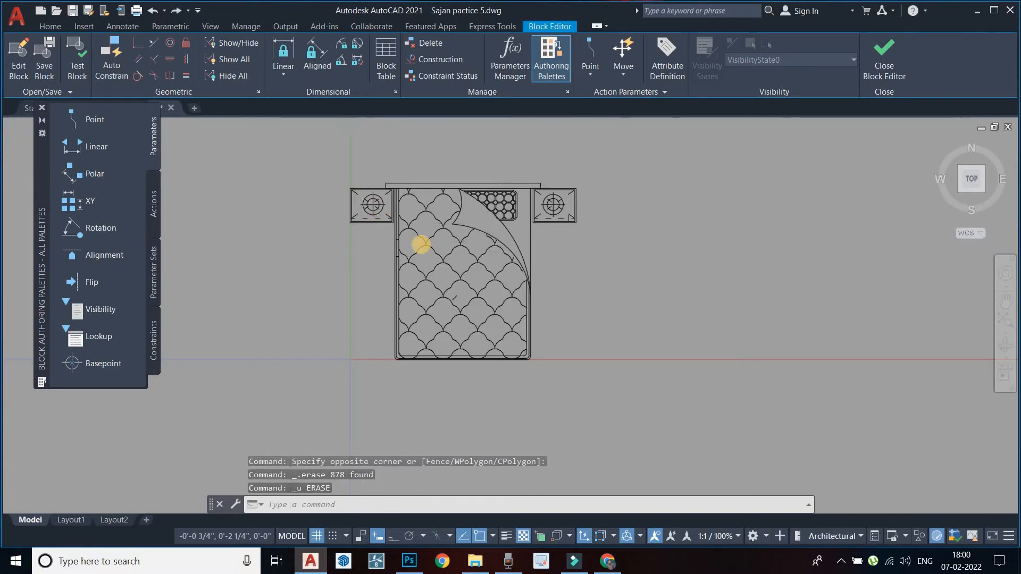
Step: Erase the inner circle of the lamp on the bed's left nightstand
scroll(407, 253, "up", 5)
left_click(406, 254)
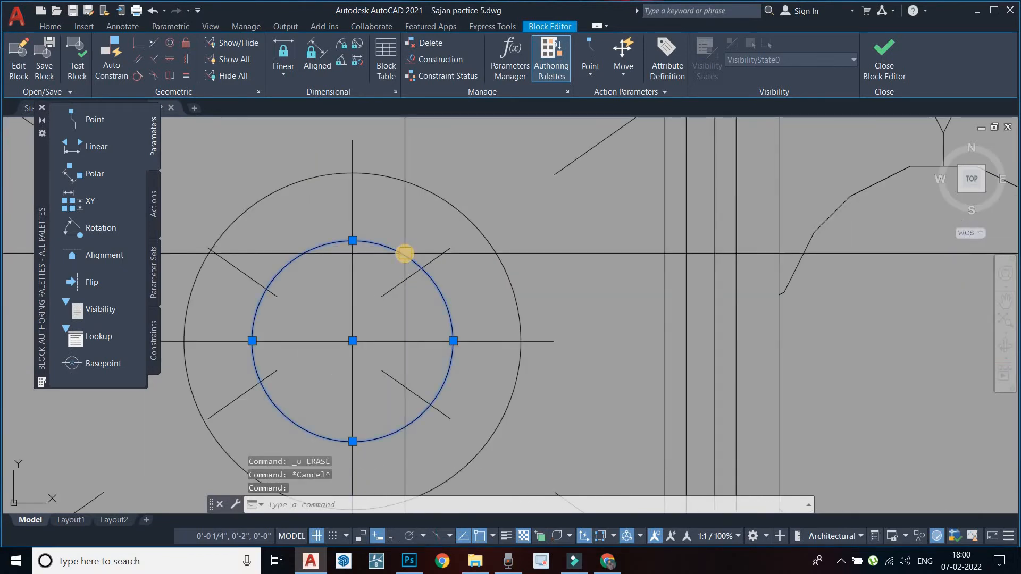
key("Delete")
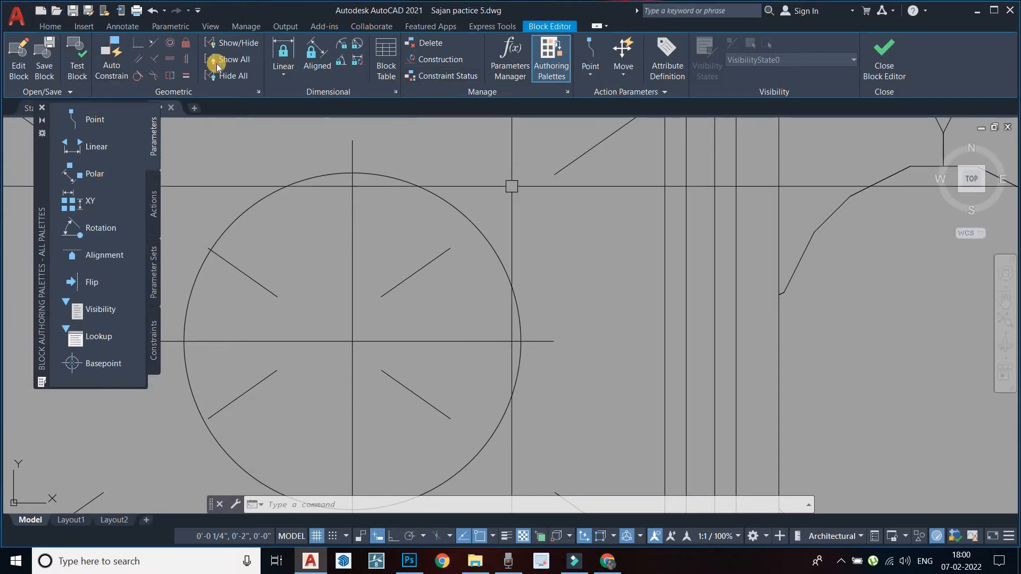
Step: Draw a circle centred on the left nightstand lamp, slightly larger than its outer circle, with a radius of about 1/4"
left_click(50, 31)
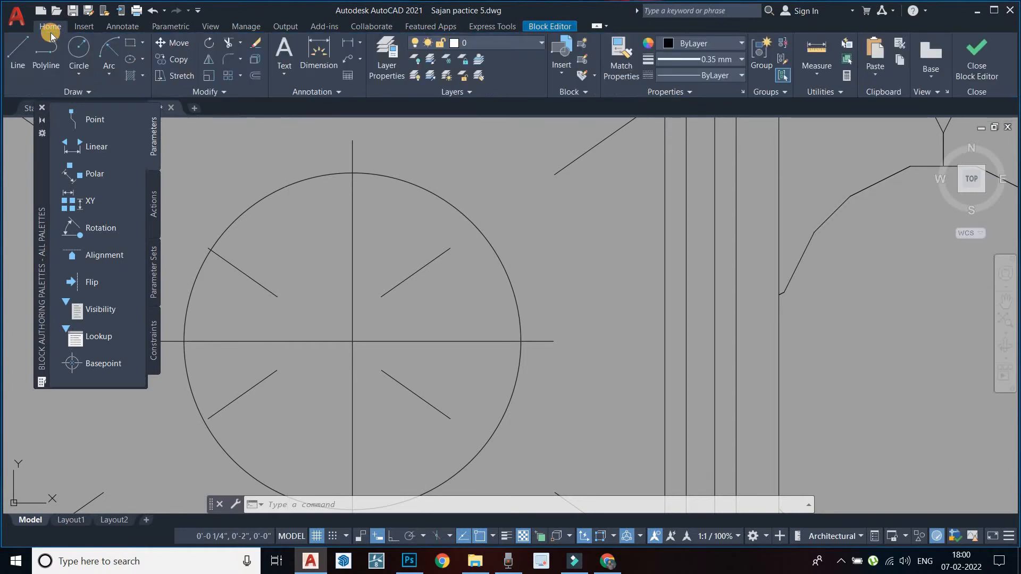
left_click(78, 56)
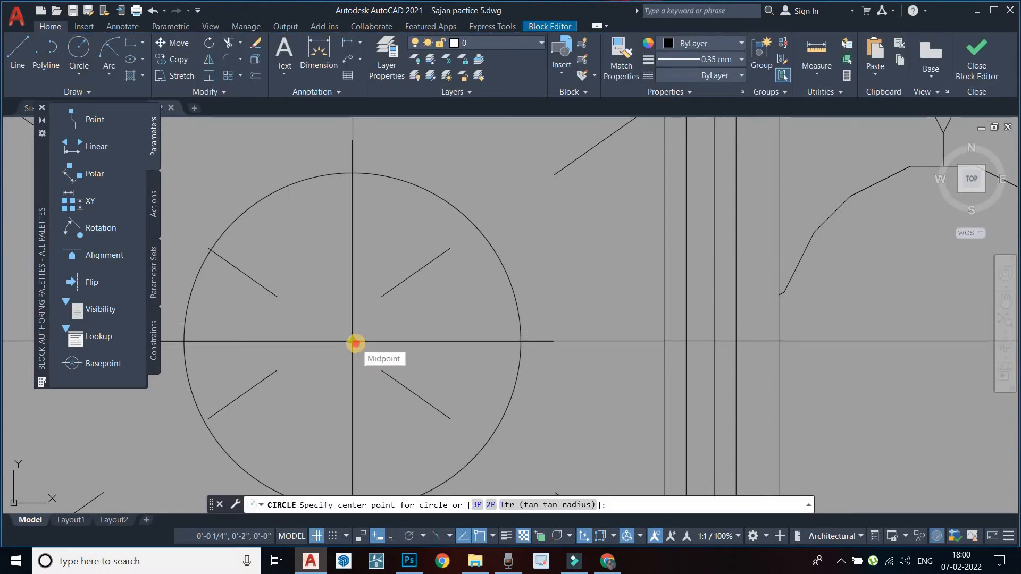
left_click(353, 341)
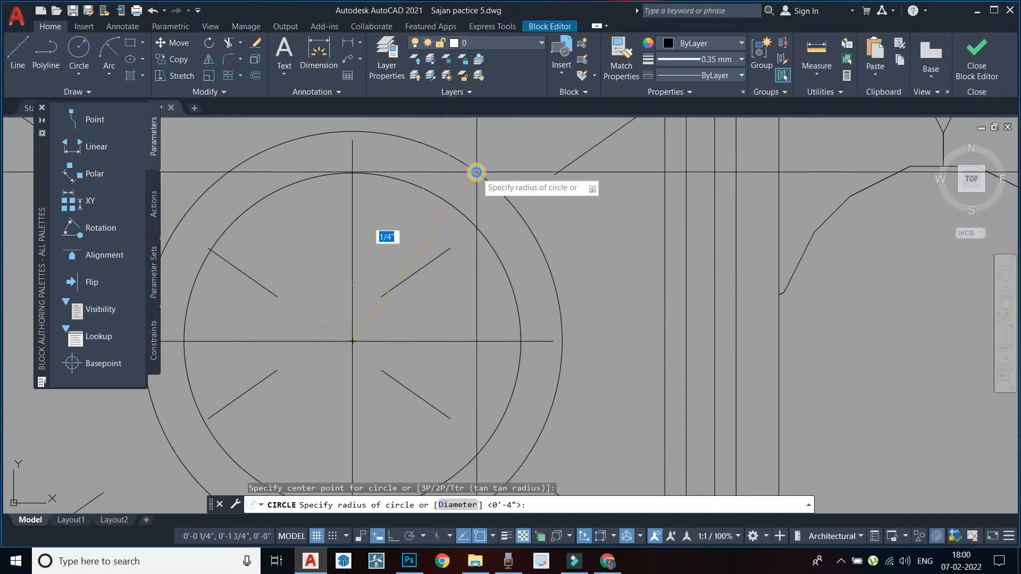
left_click(476, 169)
scroll(439, 219, "down", 4)
middle_click_drag(439, 219, 419, 243)
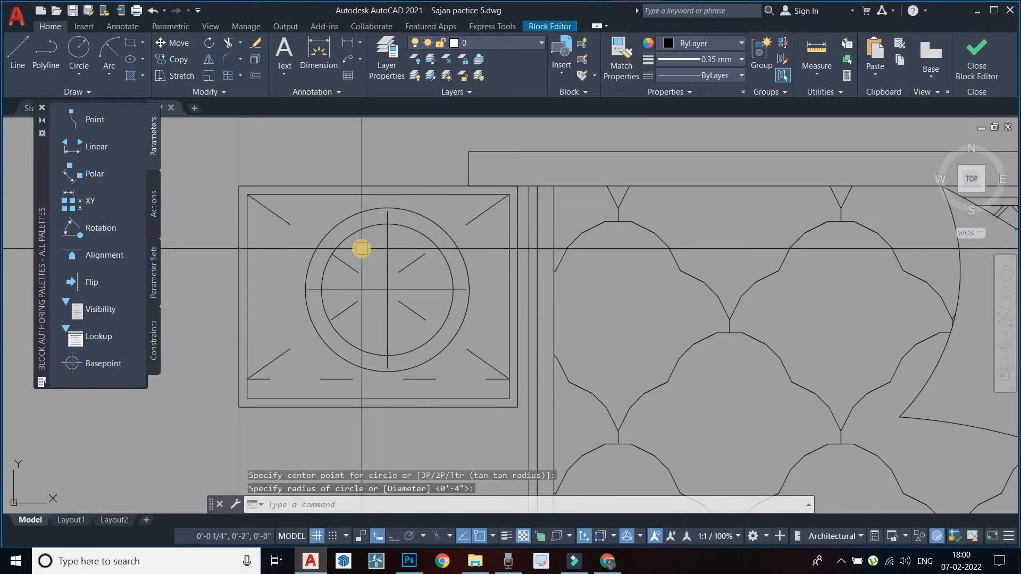
Step: Undo the new lamp circle and the erasure of the lamp's inner circle
key("ctrl+z")
key("ctrl+z")
key("ctrl+z")
key("ctrl+z")
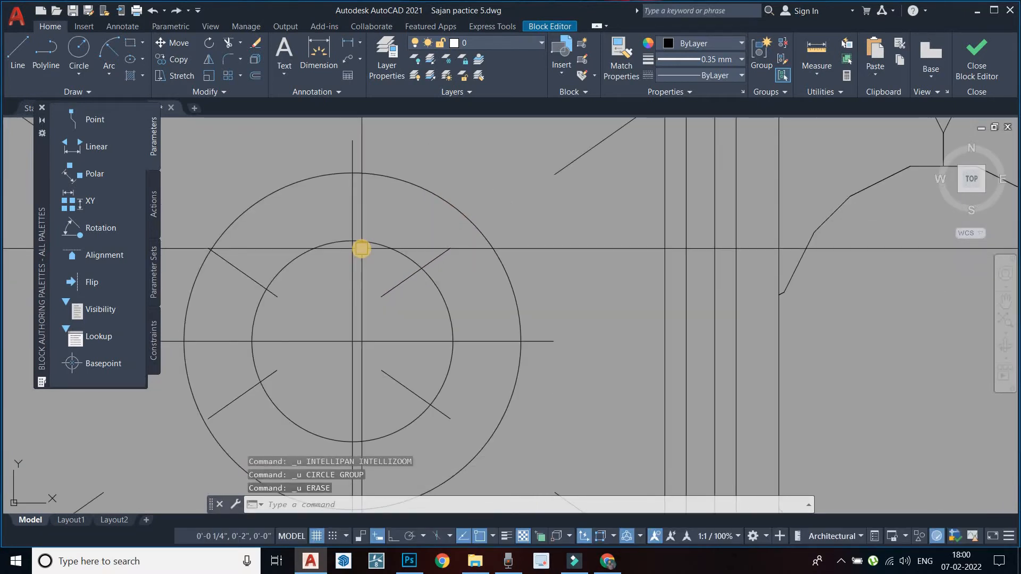
scroll(322, 254, "down", 4)
key("Escape")
Step: Erase the long top line of the bed's headboard
scroll(612, 266, "up", 4)
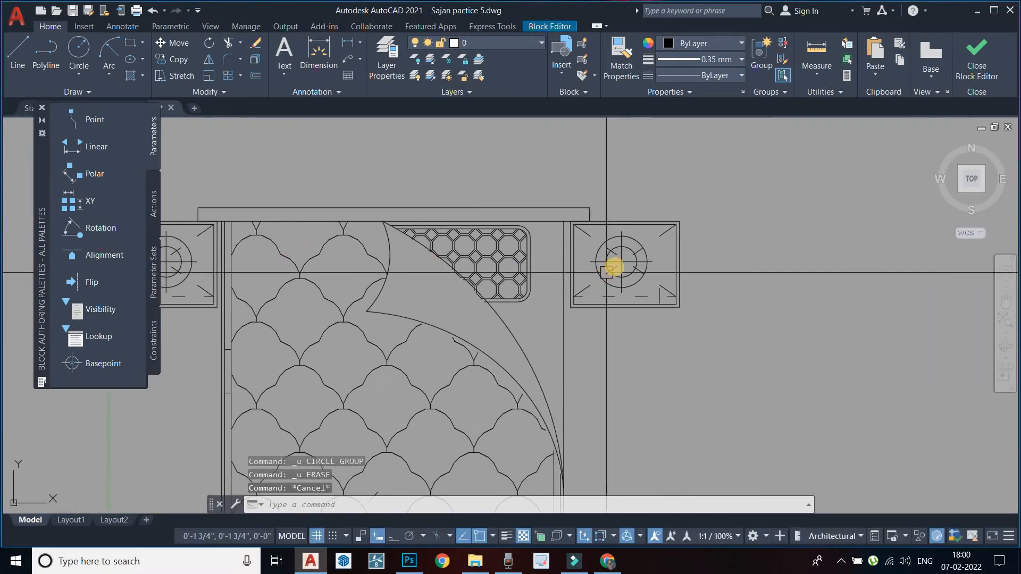
scroll(609, 270, "down", 3)
scroll(626, 223, "up", 3)
scroll(542, 201, "up", 2)
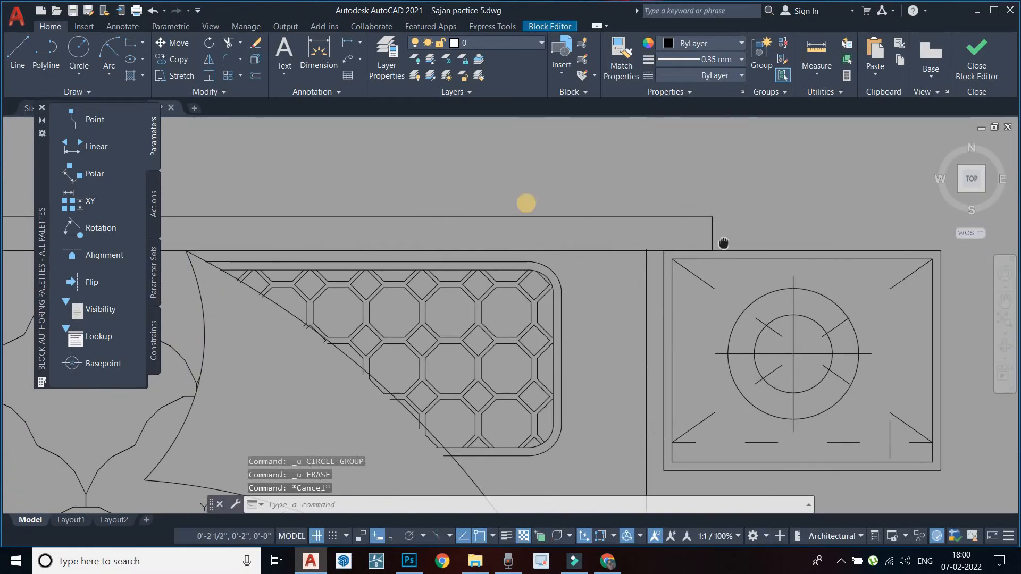
left_click(529, 214)
key("Delete")
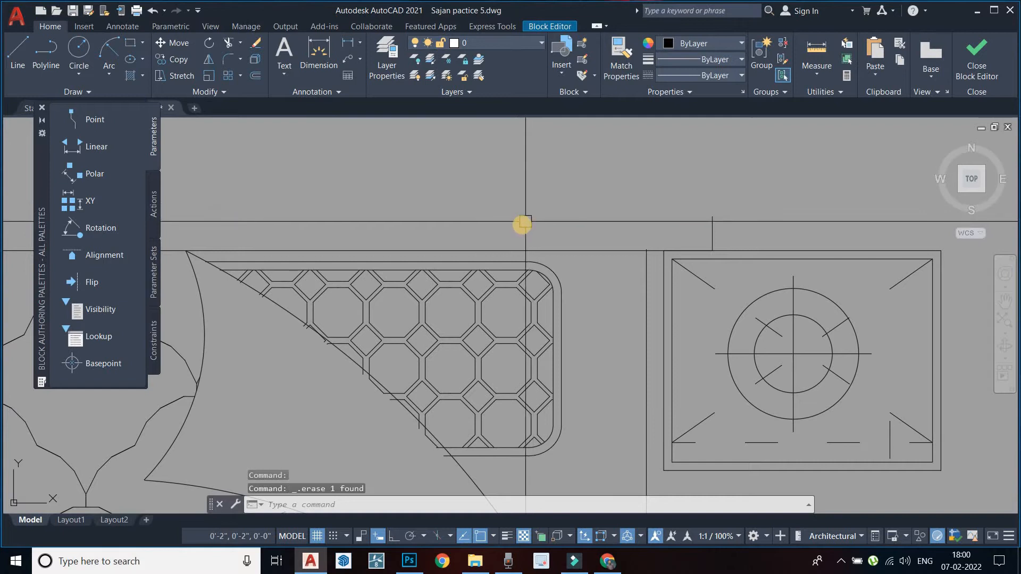
scroll(505, 229, "down", 5)
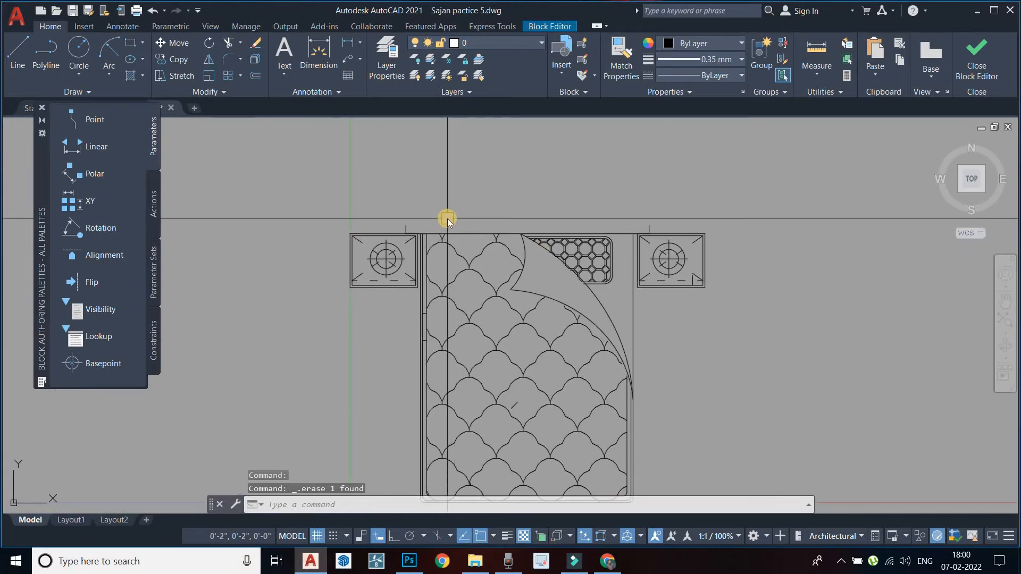
type("l")
key("Return")
scroll(447, 219, "up", 5)
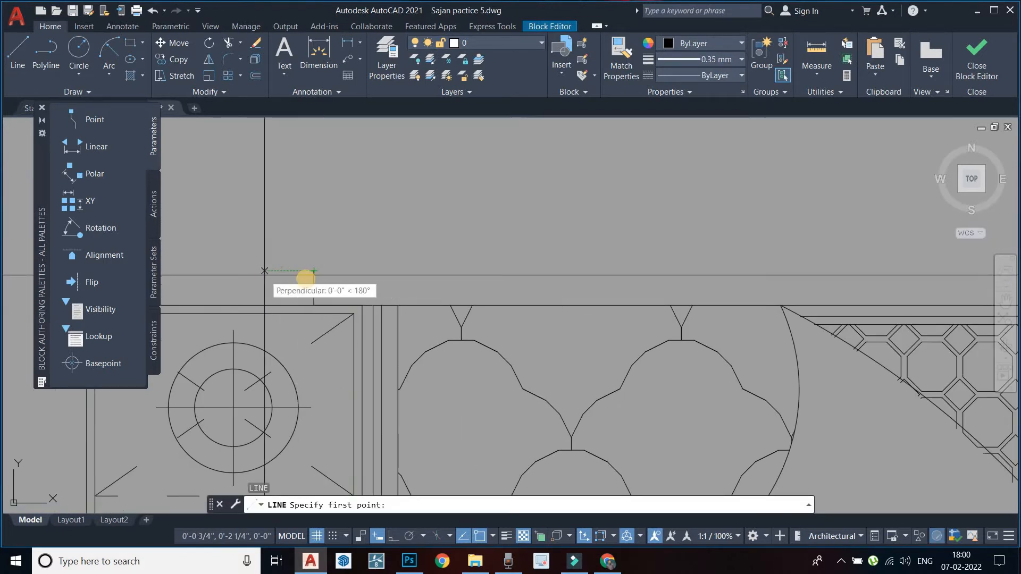
key("Escape")
Step: Erase the short line at the headboard's left end and redraw that end and the roughly 2" long outer edge with Ortho on
left_click(314, 289)
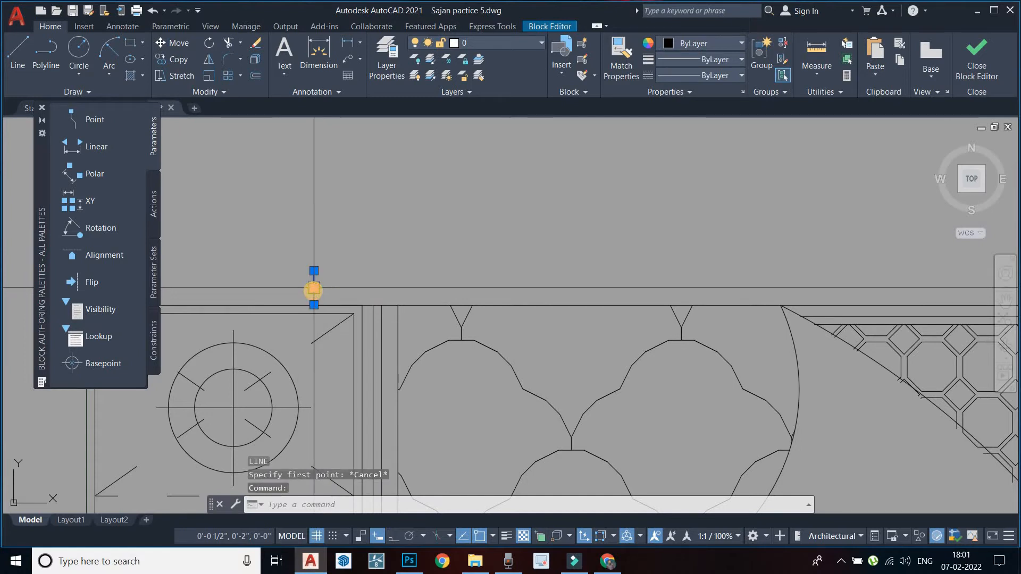
key("Delete")
key("Return")
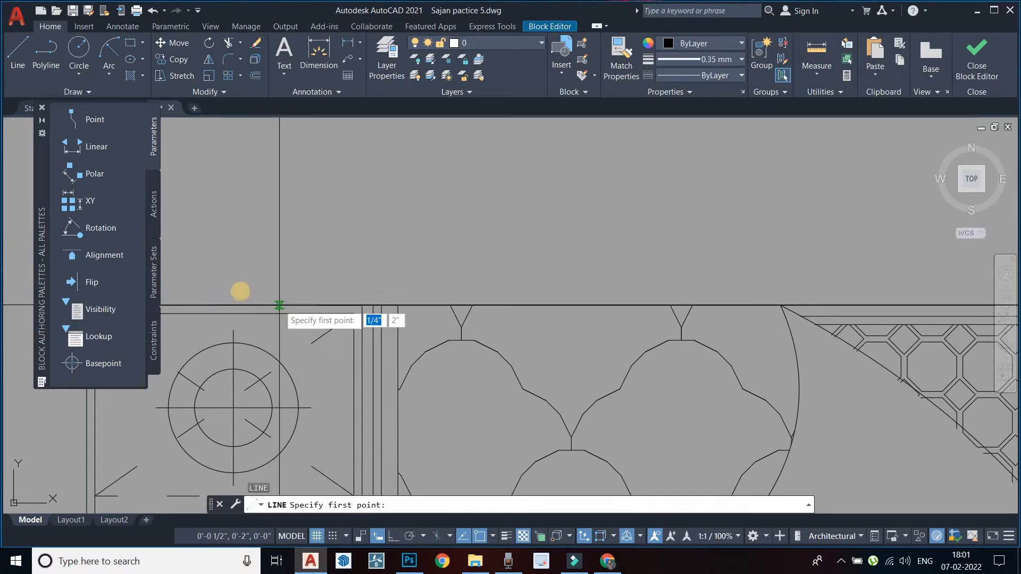
left_click(240, 304)
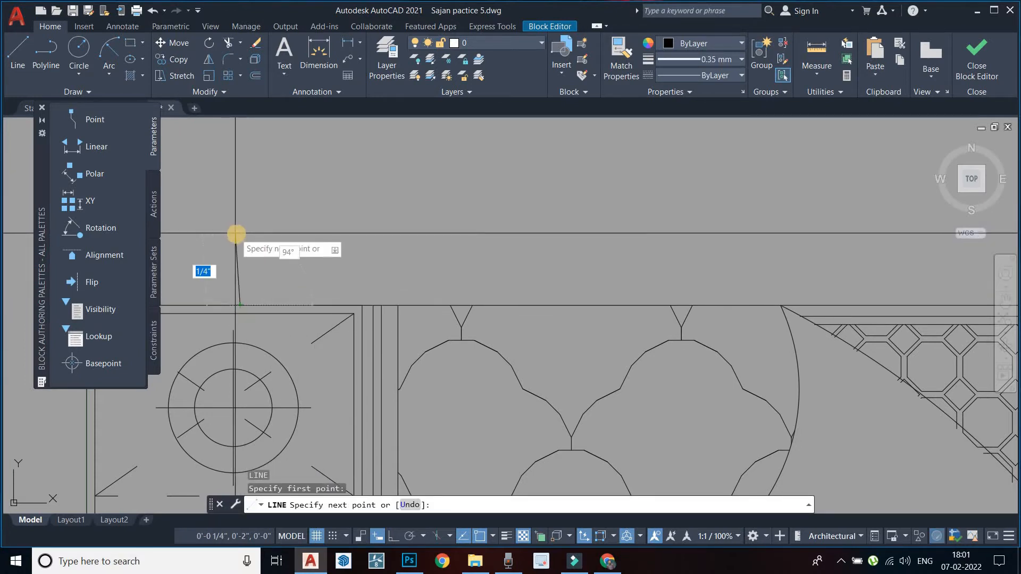
left_click(392, 533)
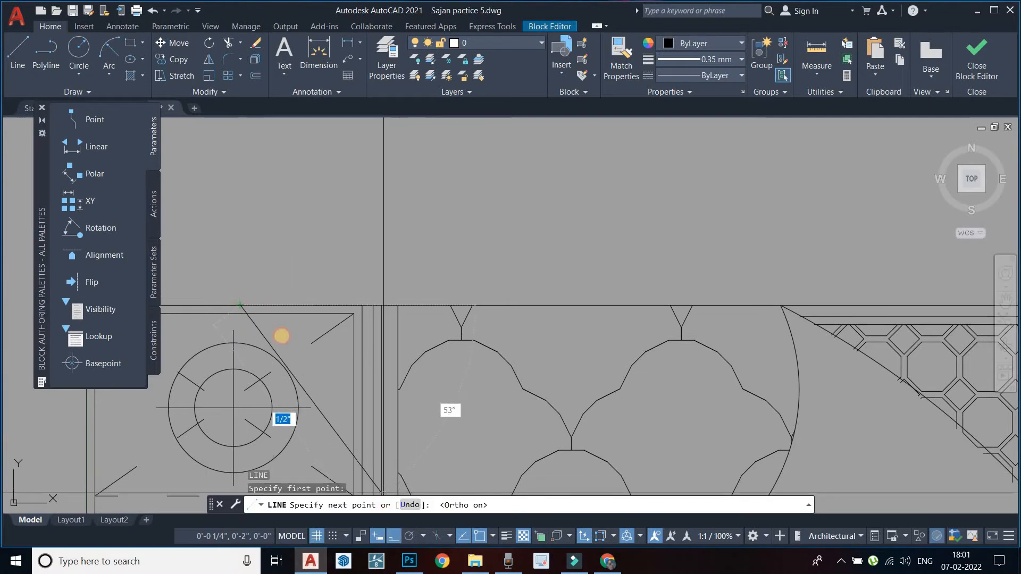
scroll(520, 234, "down", 4)
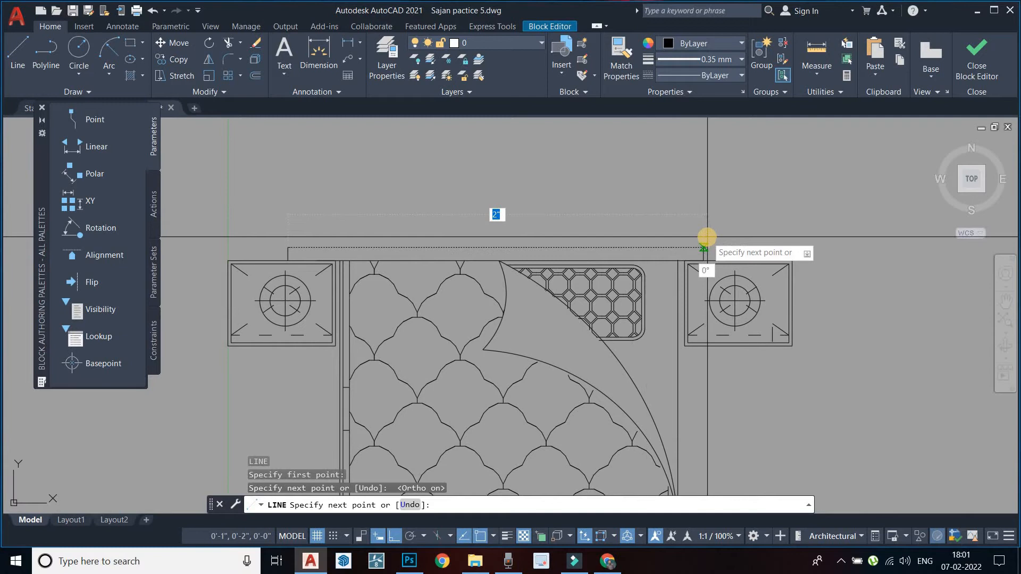
left_click(706, 237)
key("Escape")
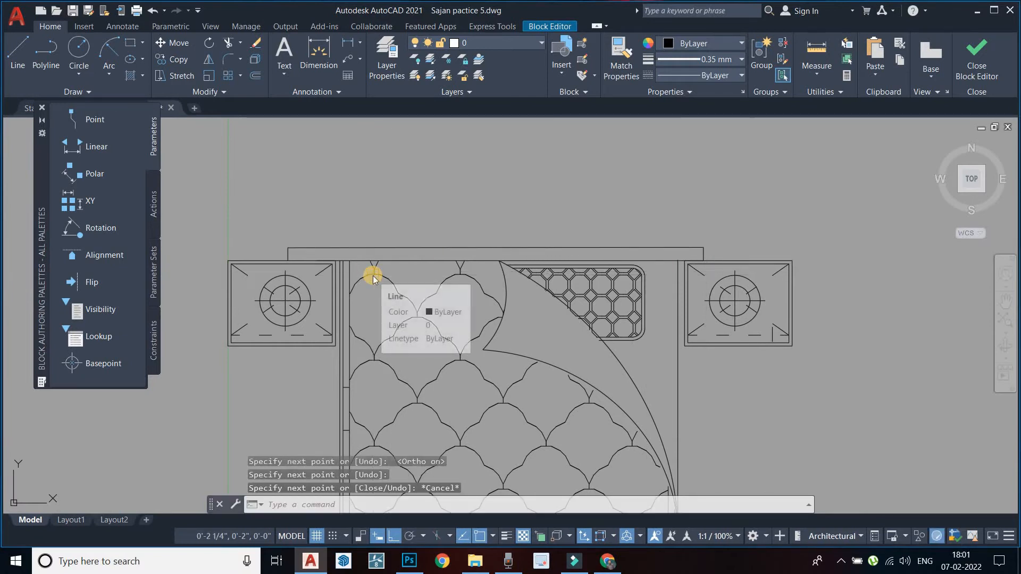
Step: Undo the redrawn headboard lines and the erasures of the headboard's end line and long outer line
key("ctrl+z")
key("ctrl+z")
key("ctrl+z")
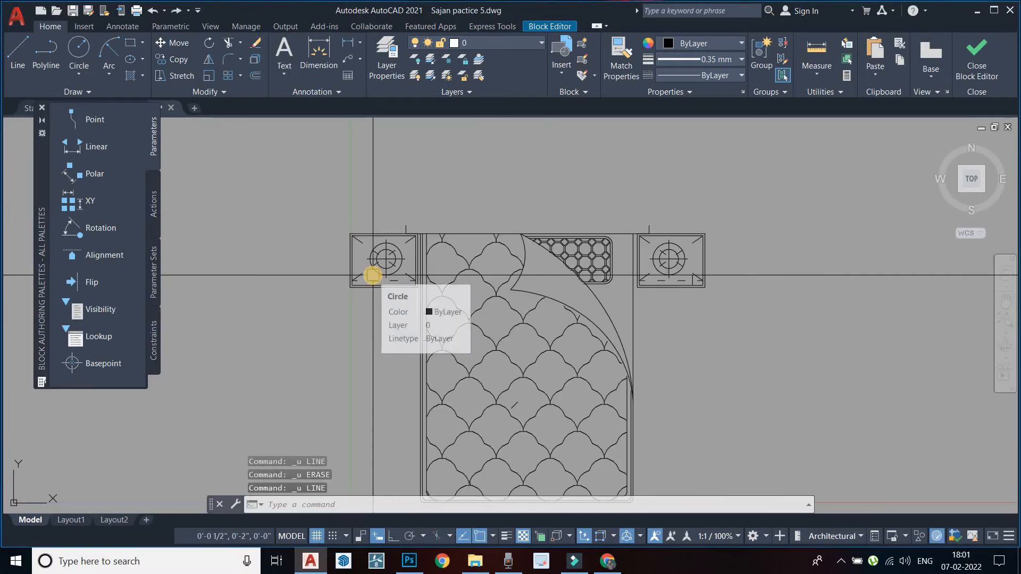
key("ctrl+z")
key("ctrl+z")
Step: Erase the two short stray lines near the middle of the bed's quilt pattern
scroll(525, 288, "down", 3)
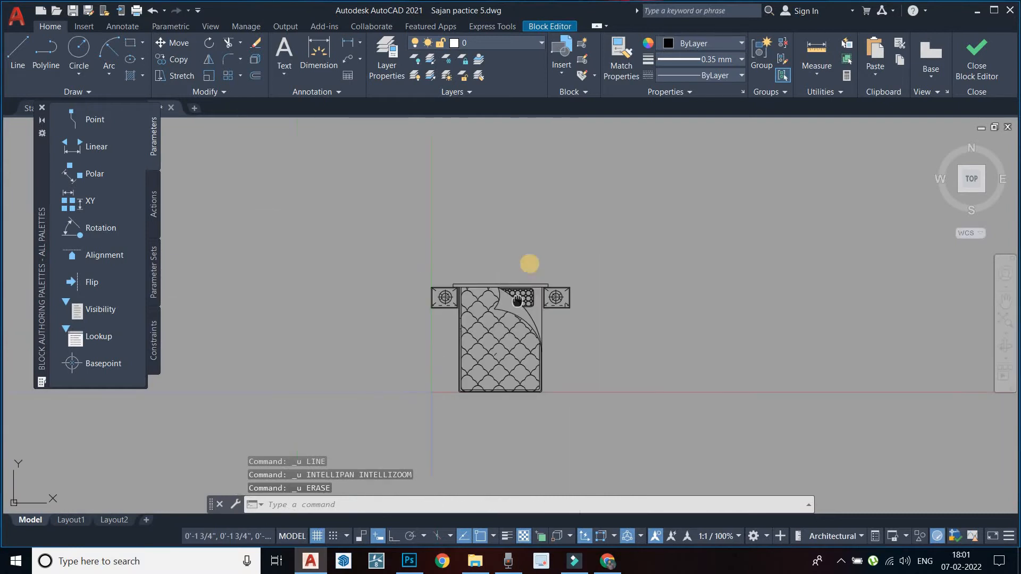
scroll(529, 262, "up", 3)
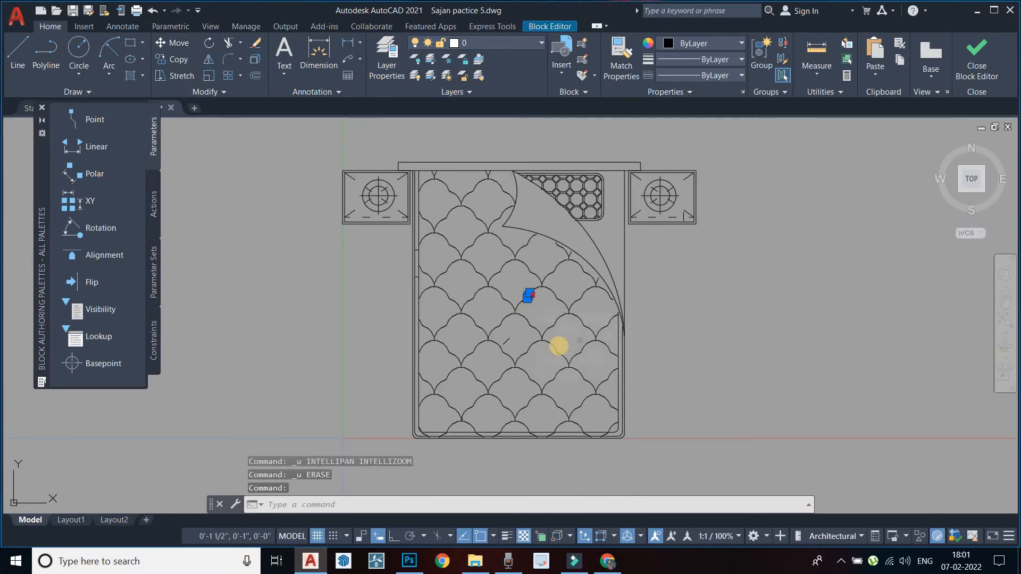
key("Delete")
Step: Try erasing the quilt pattern in the middle of the bed with a selection window, and undo that erasure
left_click(583, 378)
left_click(487, 285)
key("Delete")
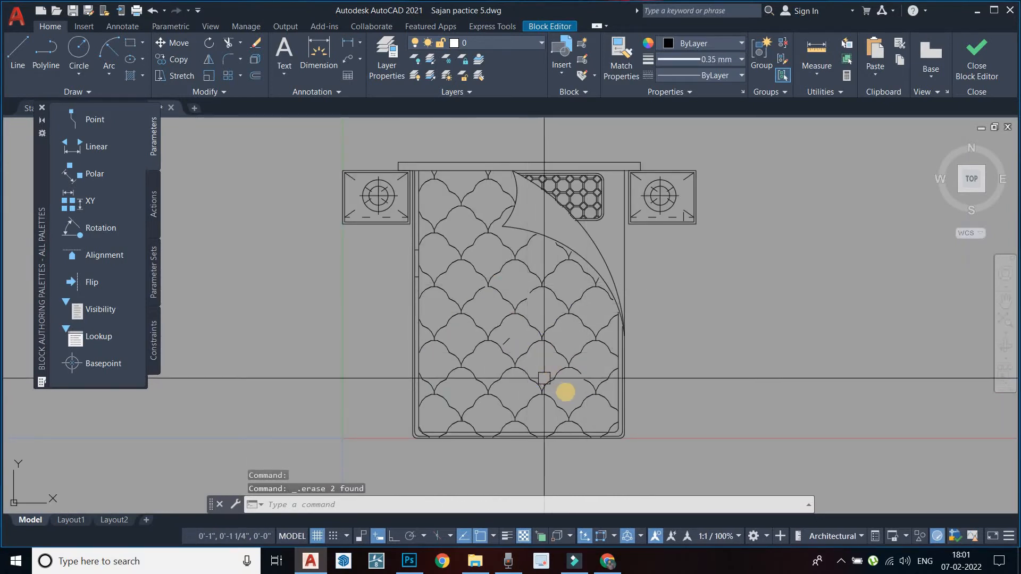
left_click(568, 393)
left_click(483, 272)
key("Delete")
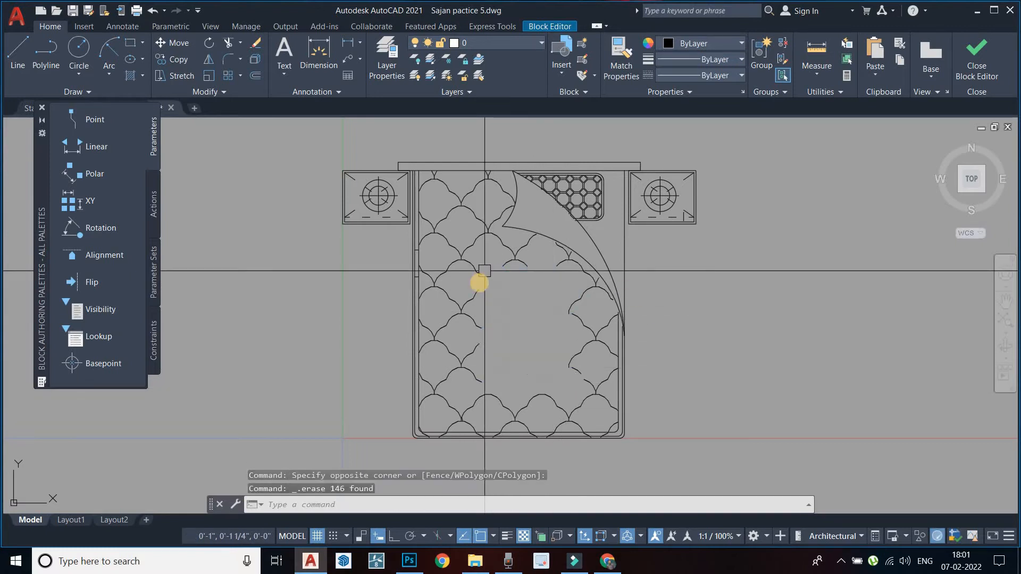
key("ctrl+z")
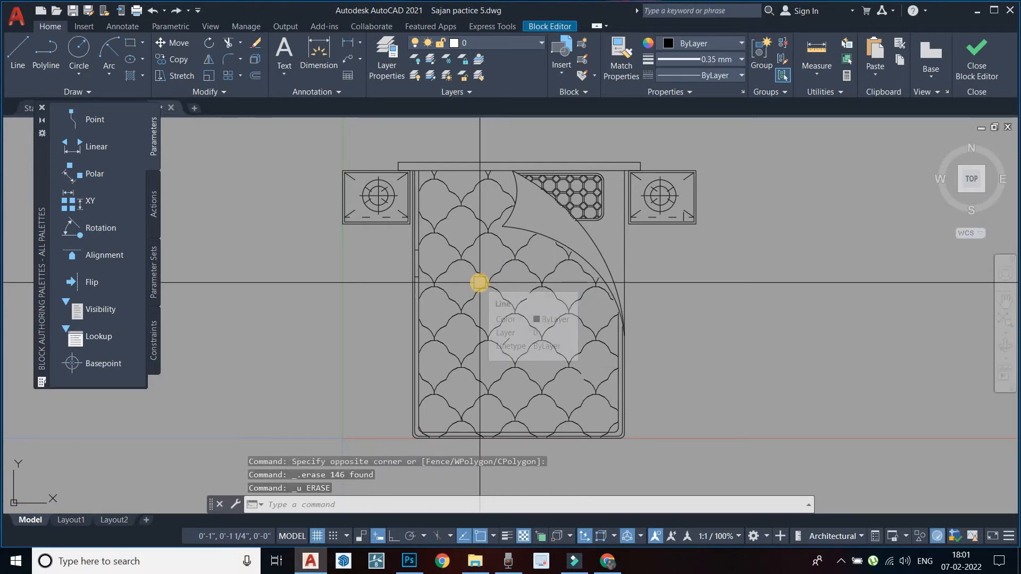
Step: Close the Block Editor, saving the changes to block A$C029D5C69
scroll(528, 222, "down", 4)
key("Escape")
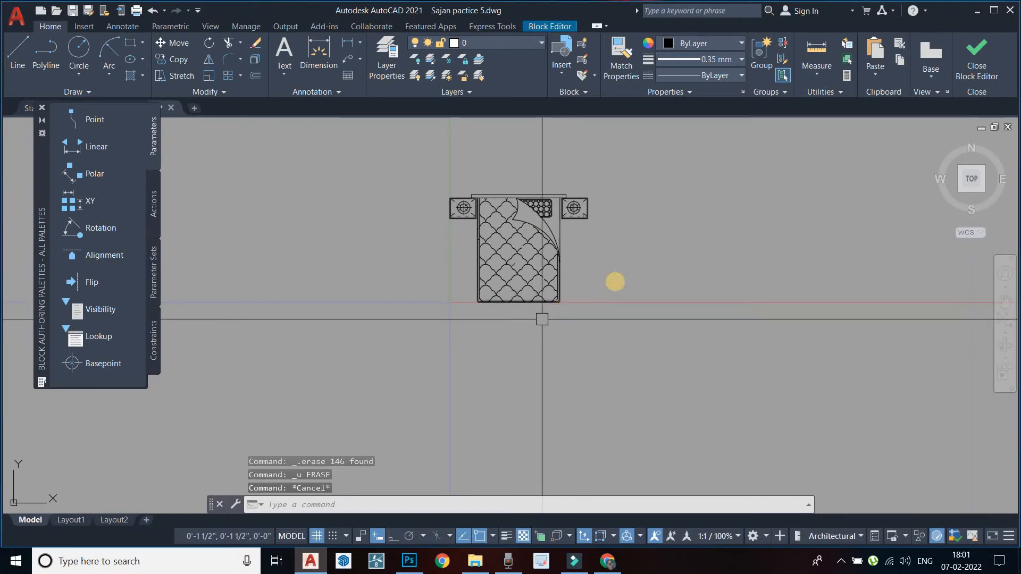
middle_click_drag(615, 282, 585, 313)
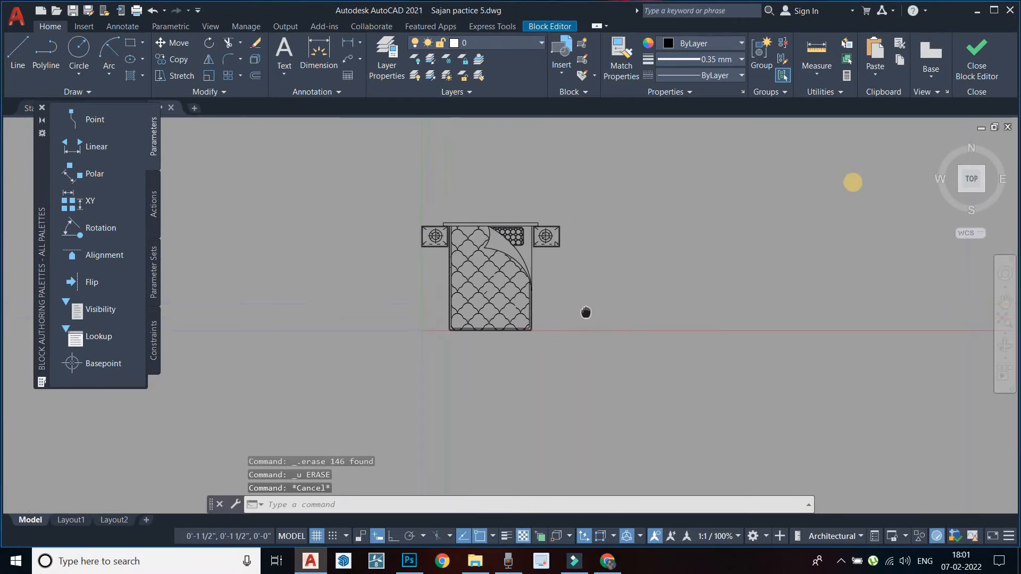
left_click(986, 63)
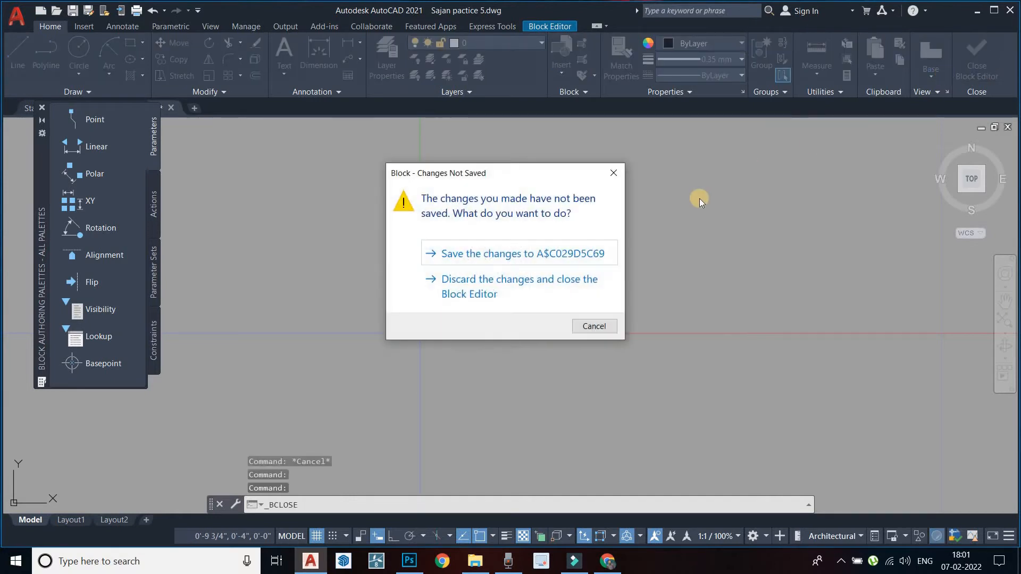
left_click(524, 254)
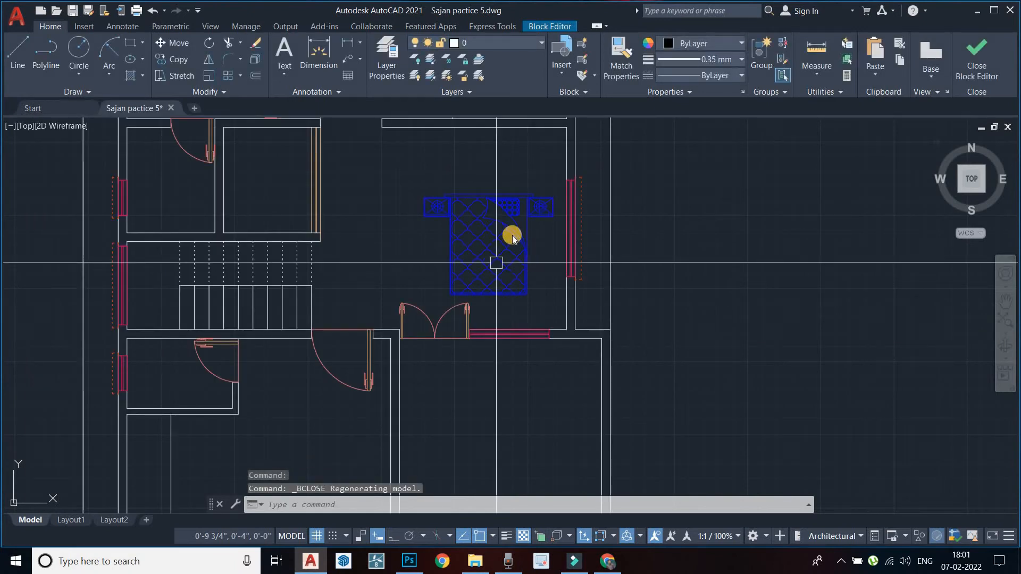
key("Escape")
Step: Move the bed block about 17' out of the upper room into the empty space east of the floor plan
left_click(502, 240)
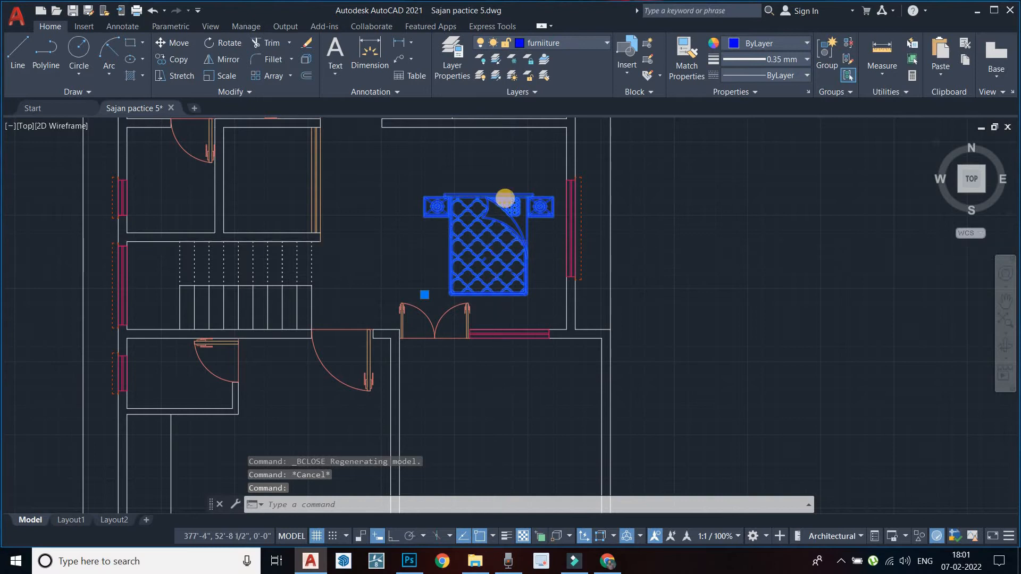
scroll(505, 198, "down", 5)
scroll(501, 175, "up", 2)
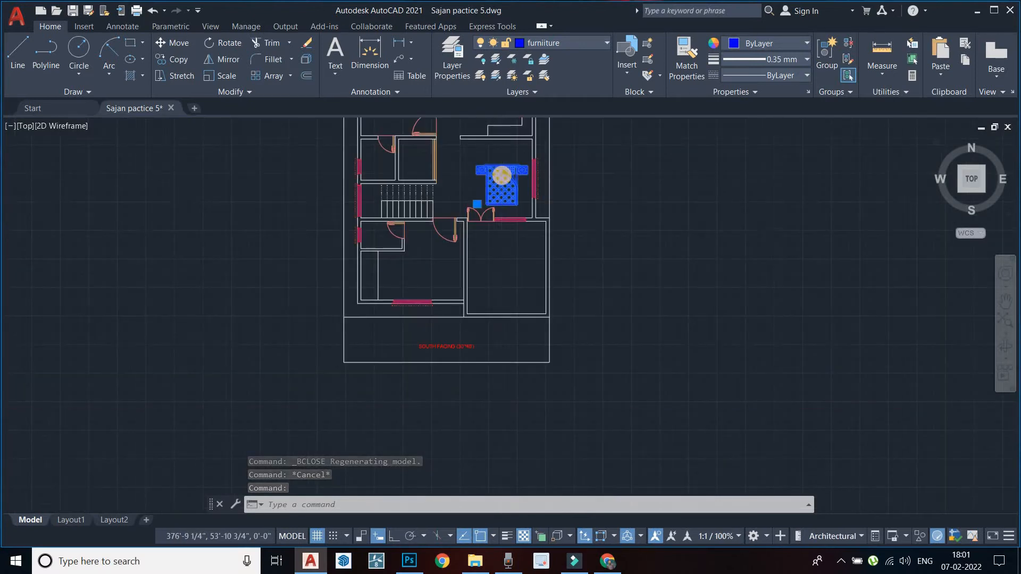
scroll(502, 175, "up", 4)
mouse_move(385, 394)
middle_mouse_down()
mouse_move(433, 264)
mouse_move(333, 331)
middle_mouse_up()
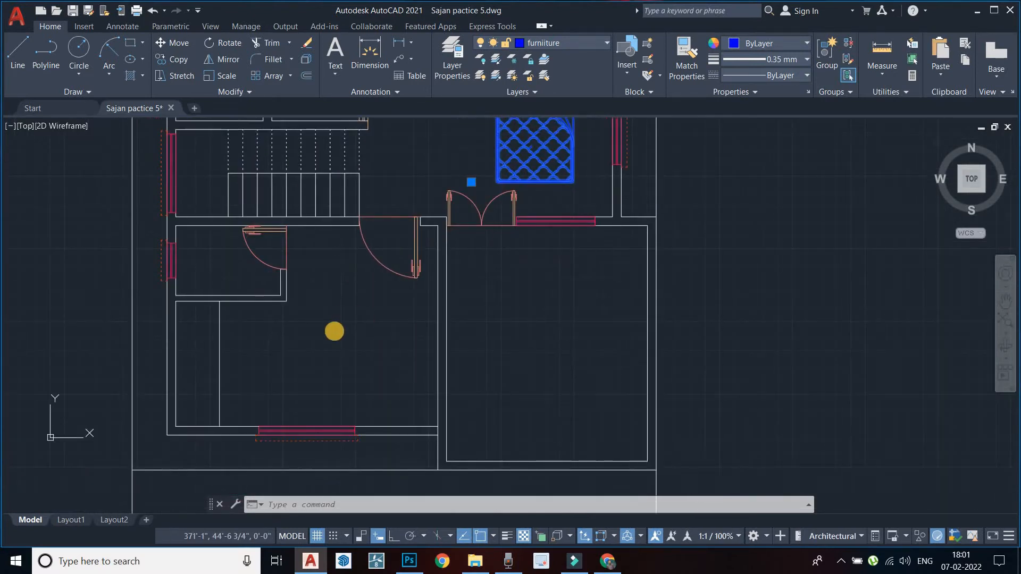
middle_click_drag(515, 152, 469, 223)
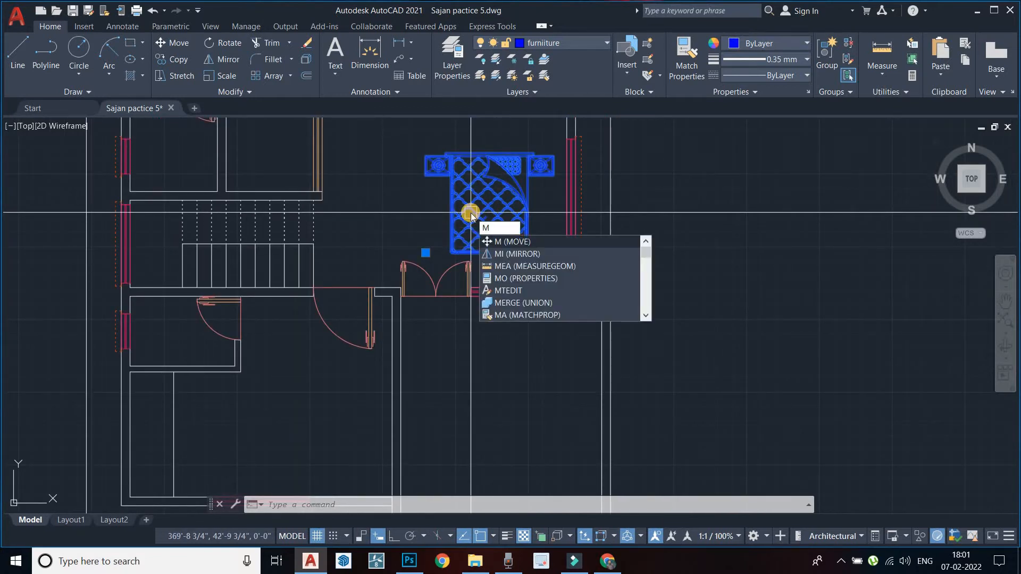
key("Return")
left_click(476, 209)
middle_click_drag(645, 298, 456, 227)
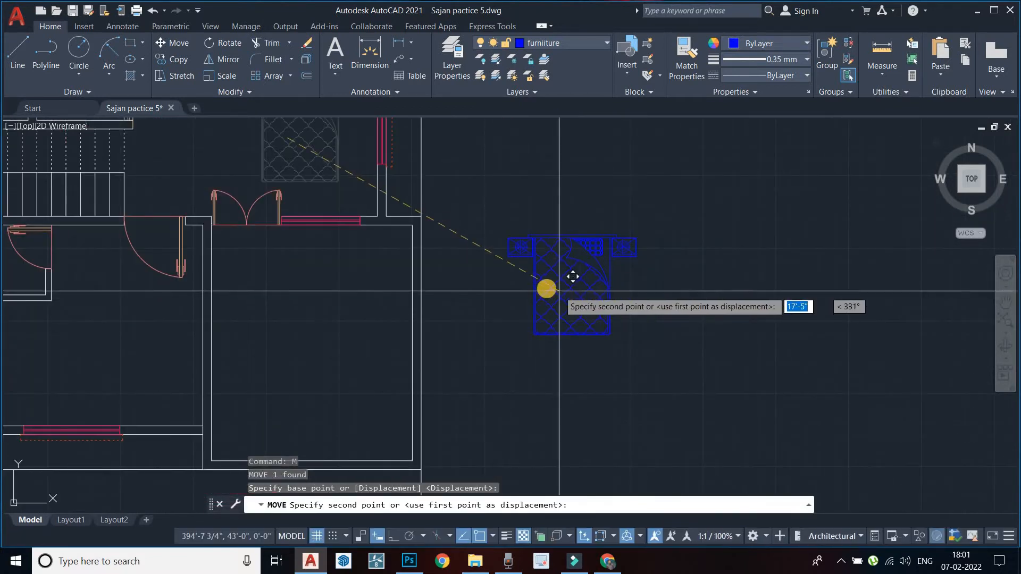
key("Escape")
scroll(590, 290, "down", 3)
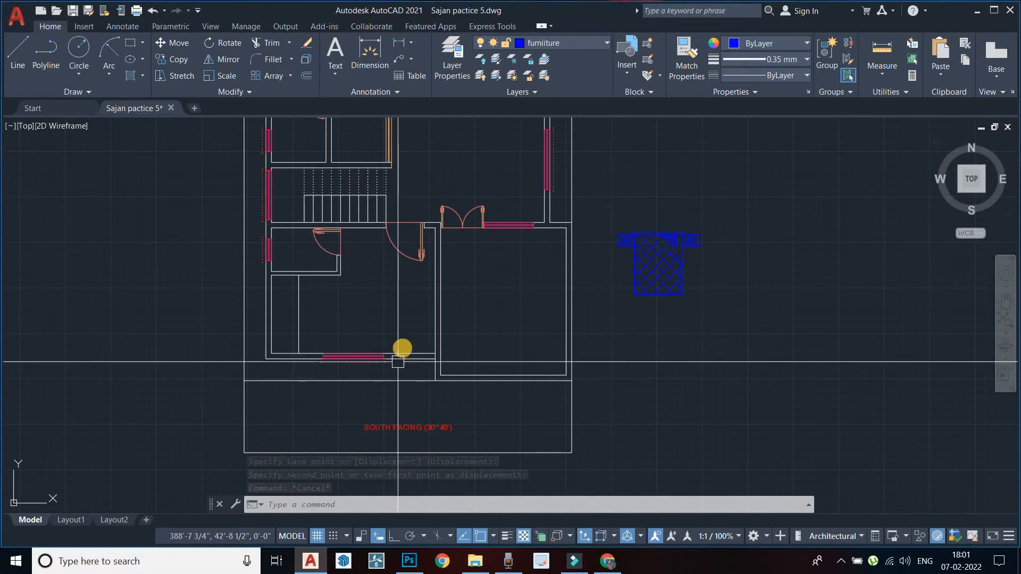
Step: Rotate the bed block 180° about the outer corner of its left nightstand, with Ortho on
middle_click_drag(720, 319, 666, 349)
key("Escape")
left_click(680, 346)
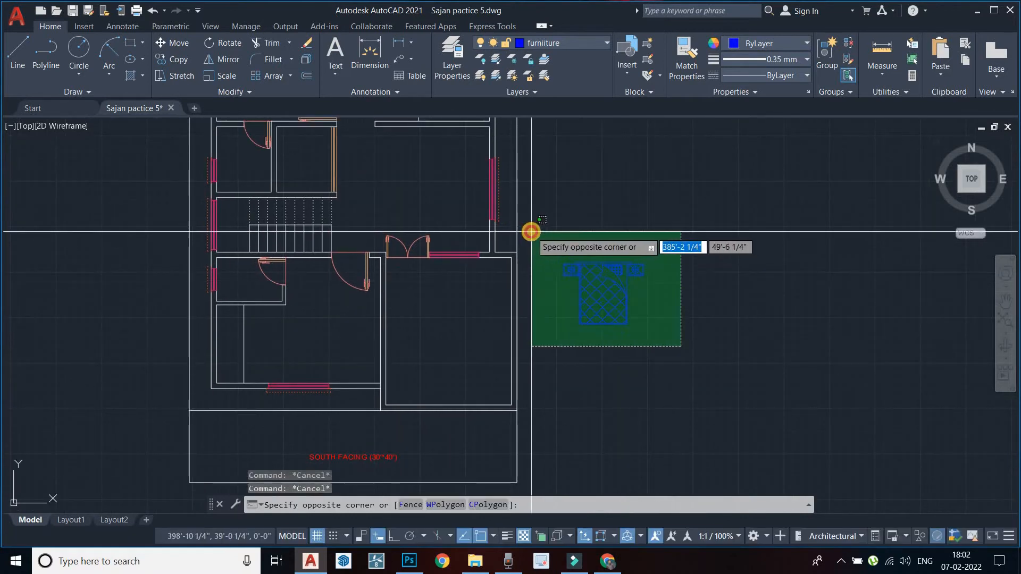
left_click(530, 231)
type("ro")
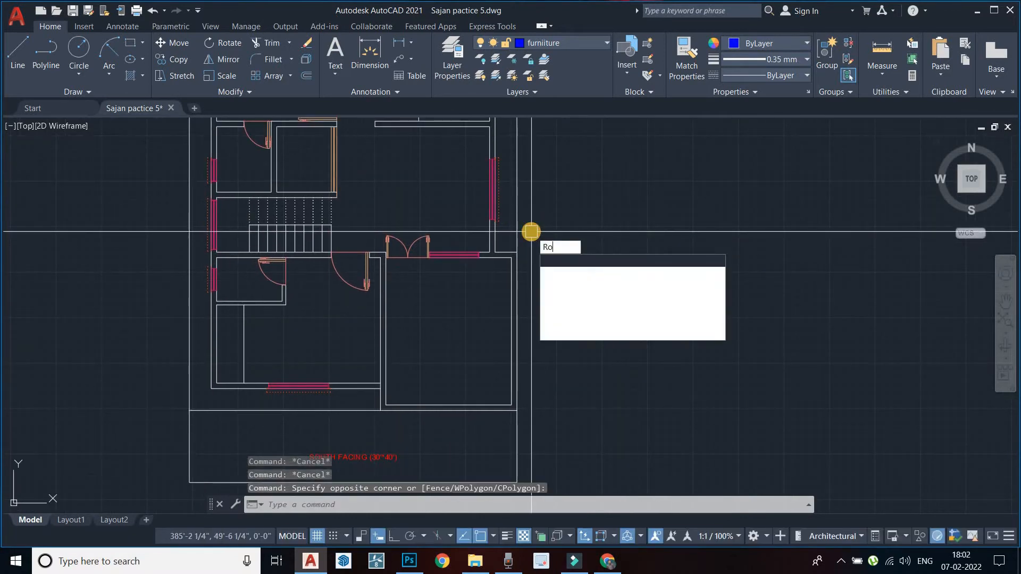
key("Return")
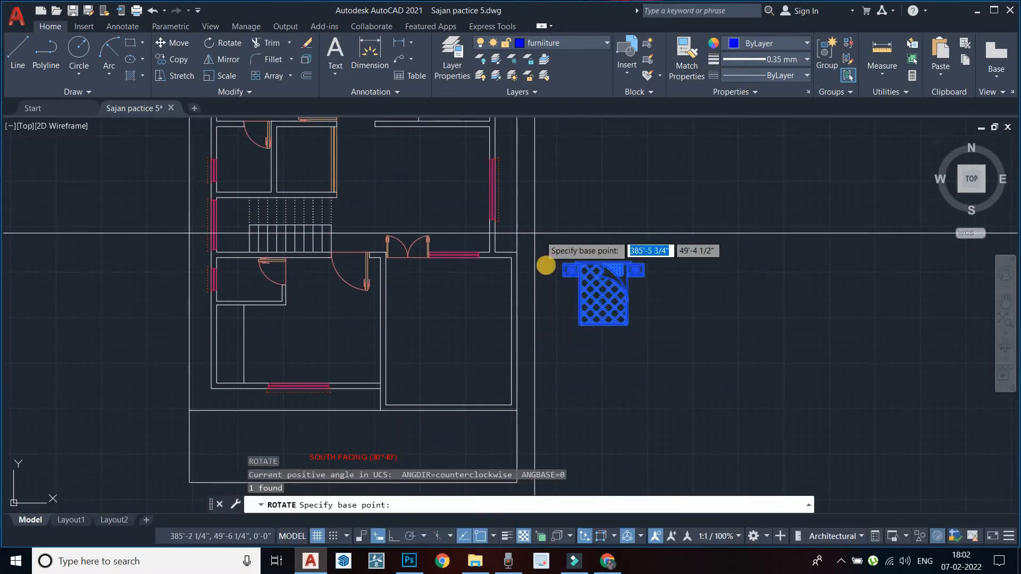
left_click(393, 539)
left_click(563, 264)
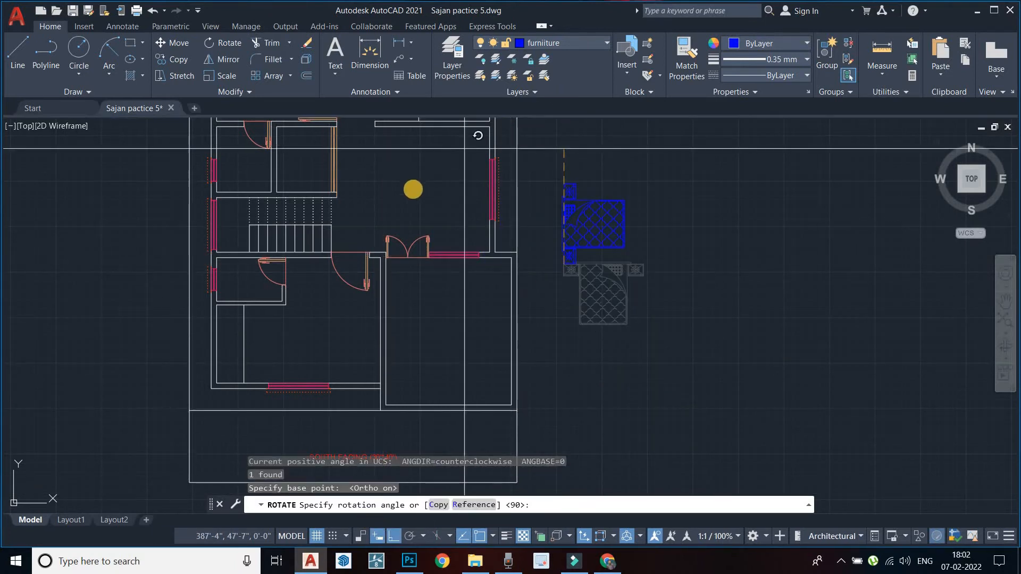
left_click(413, 189)
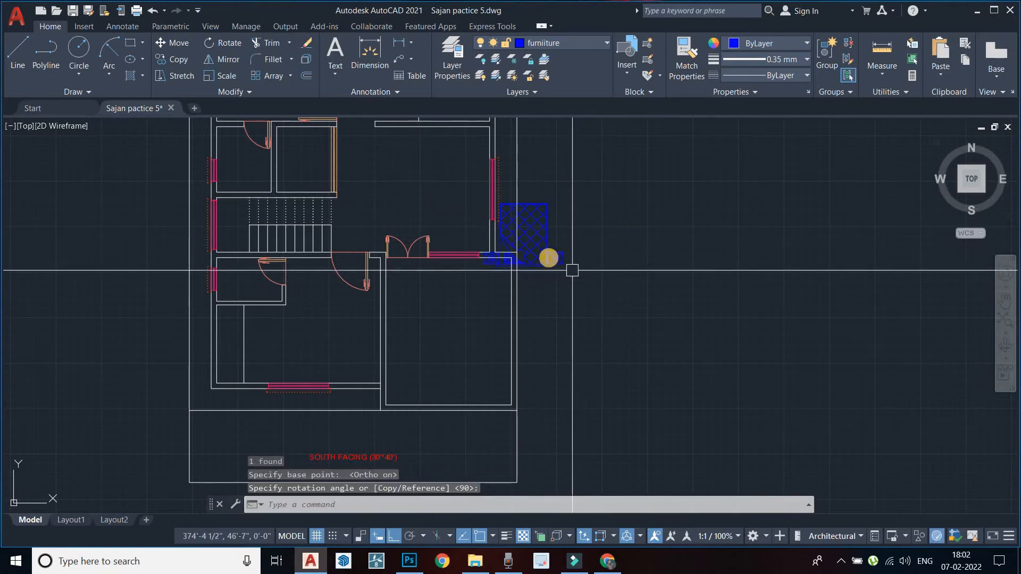
Step: Move the bed into the southwest bedroom with Ortho off, placing its headboard close to the window wall
type("m")
key("Return")
left_click(548, 258)
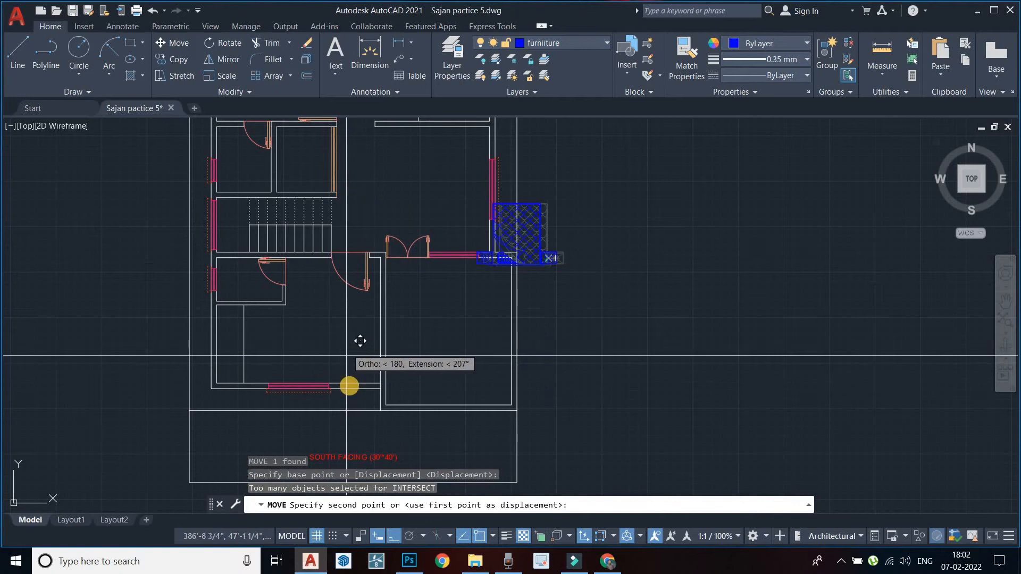
scroll(353, 361, "up", 4)
left_click(393, 536)
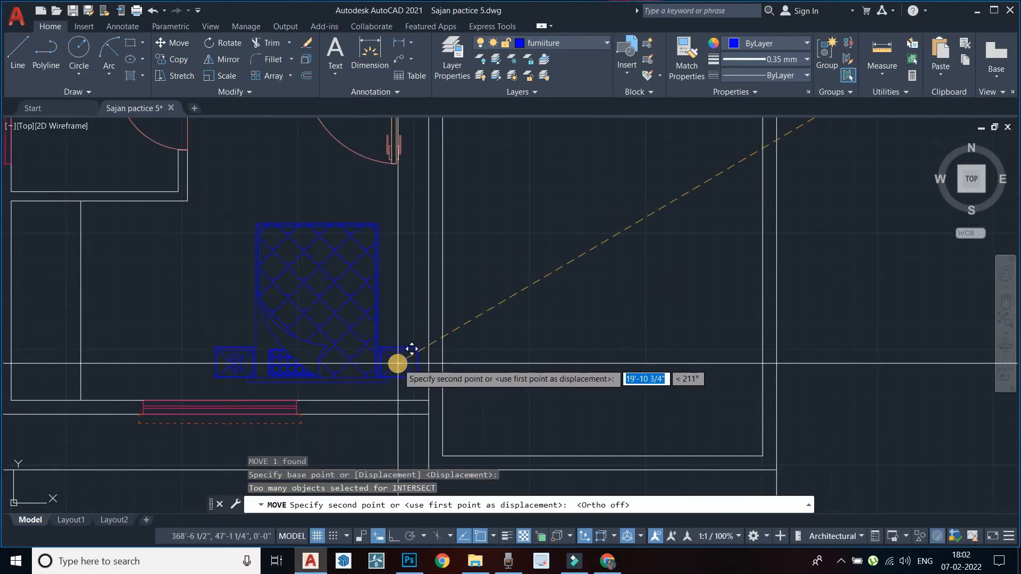
key("Escape")
scroll(392, 351, "down", 3)
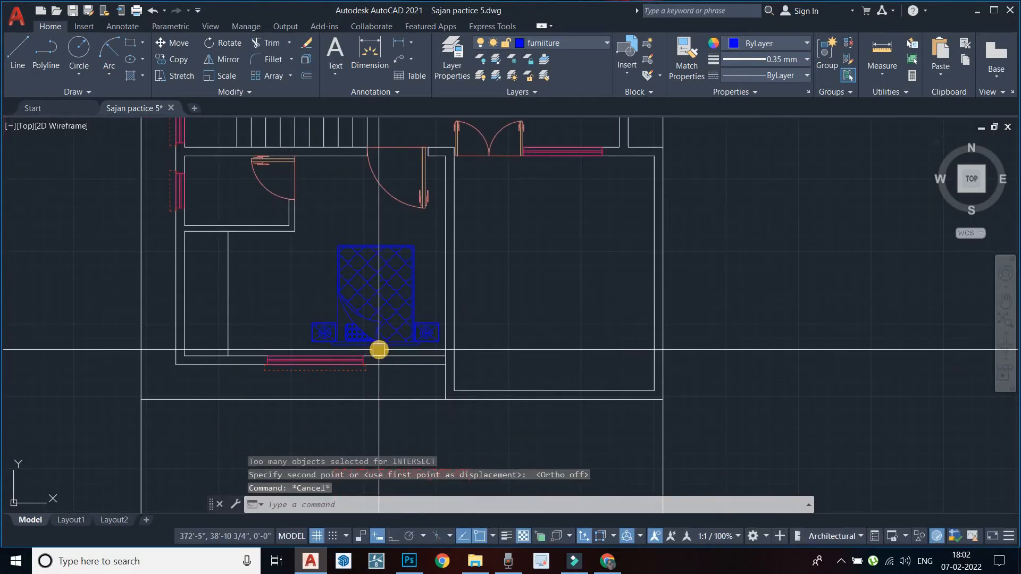
scroll(379, 350, "up", 2)
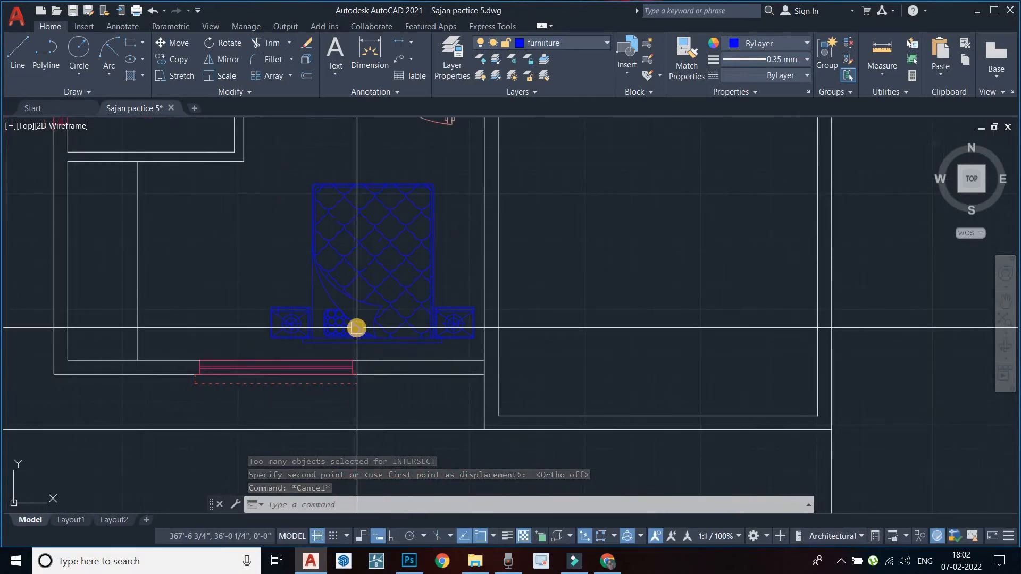
scroll(457, 364, "up", 4)
scroll(458, 372, "down", 4)
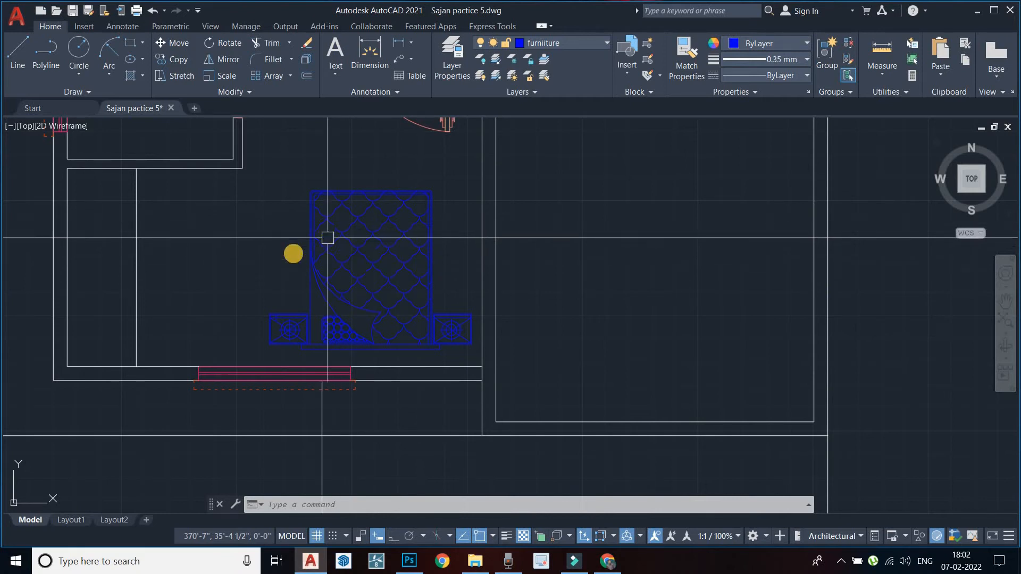
left_click(347, 288)
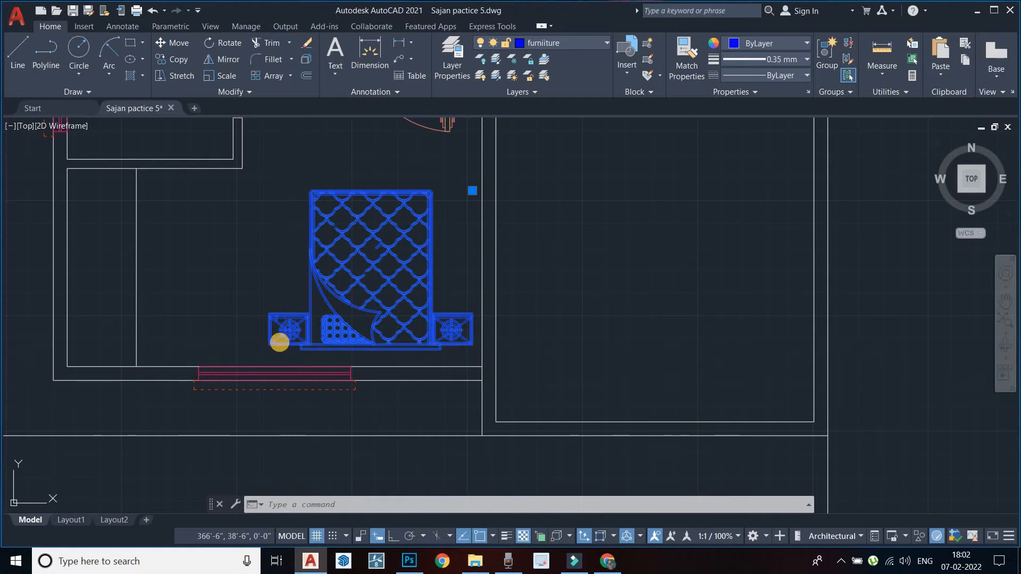
key("Escape")
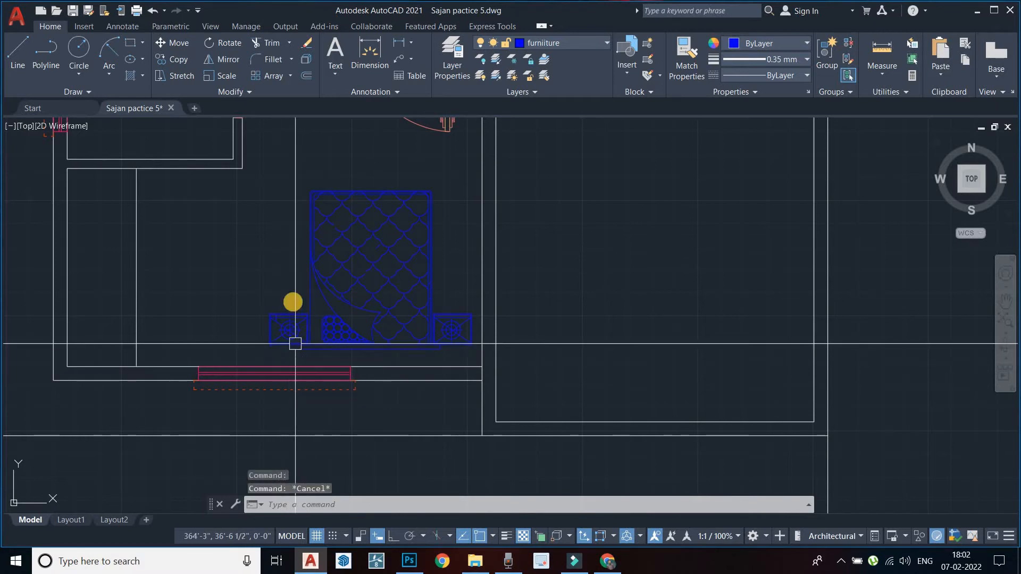
Step: Draw a vertical guide line from the inner face of the window wall upward, near the outer edge of the bed's left nightstand
middle_click_drag(296, 311, 290, 275)
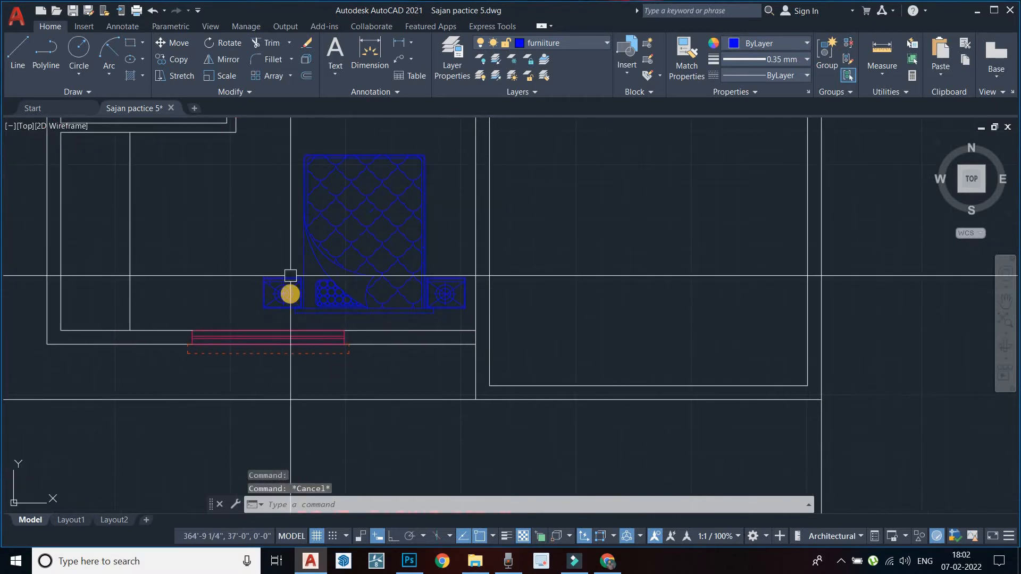
type("l")
key("Return")
left_click(267, 330)
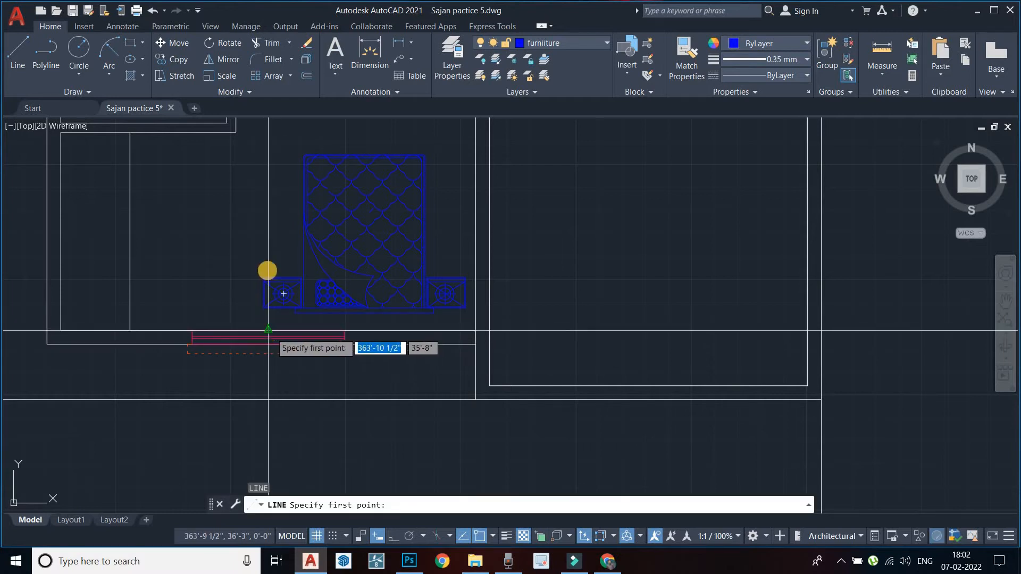
left_click(266, 170)
key("Escape")
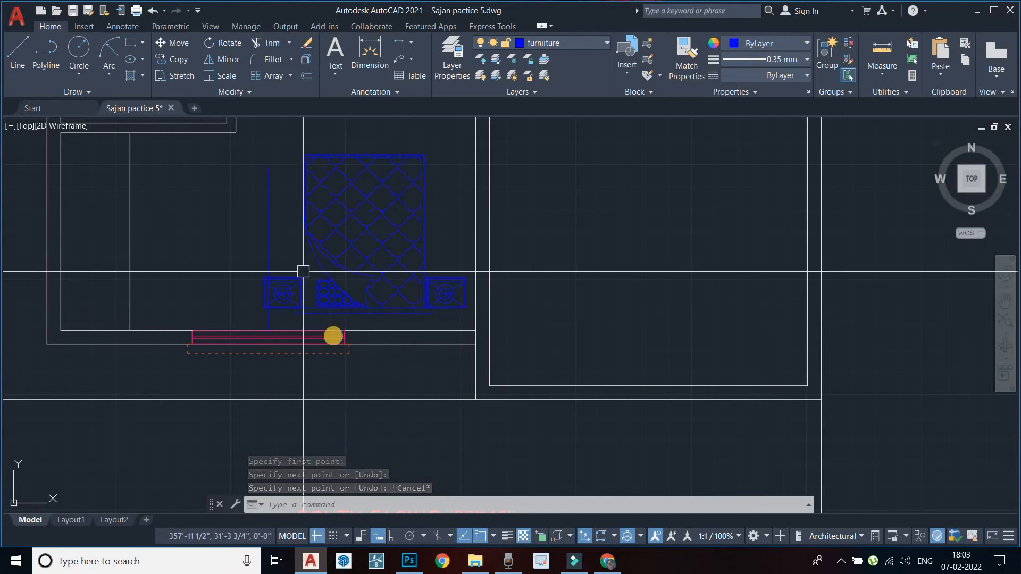
left_click(348, 260)
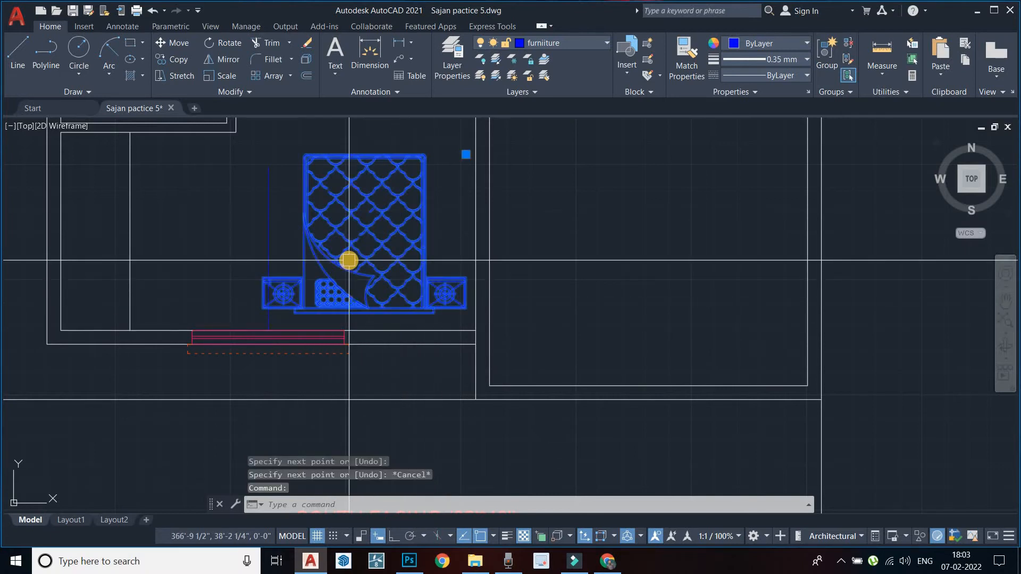
left_click(227, 76)
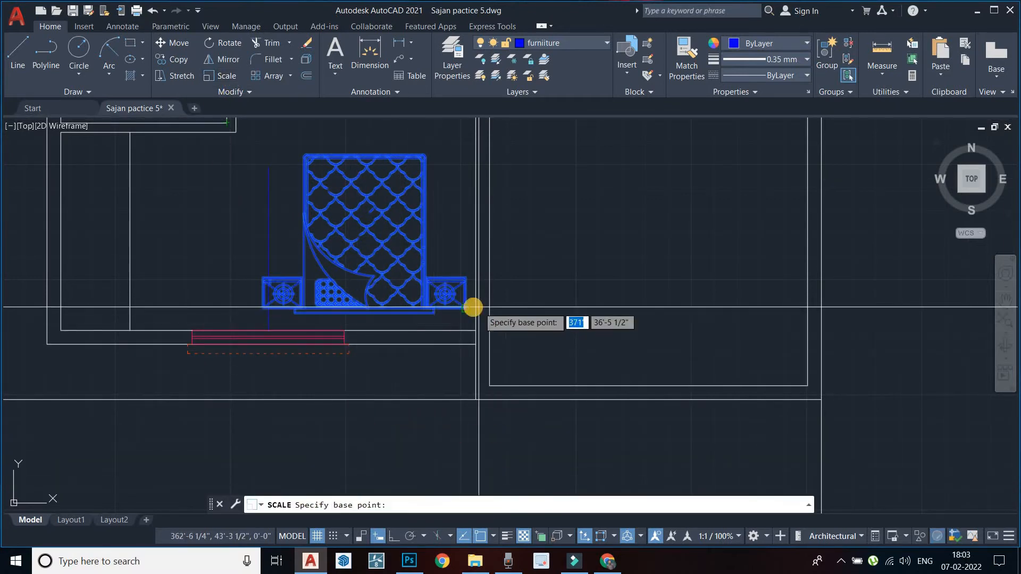
scroll(473, 307, "up", 10)
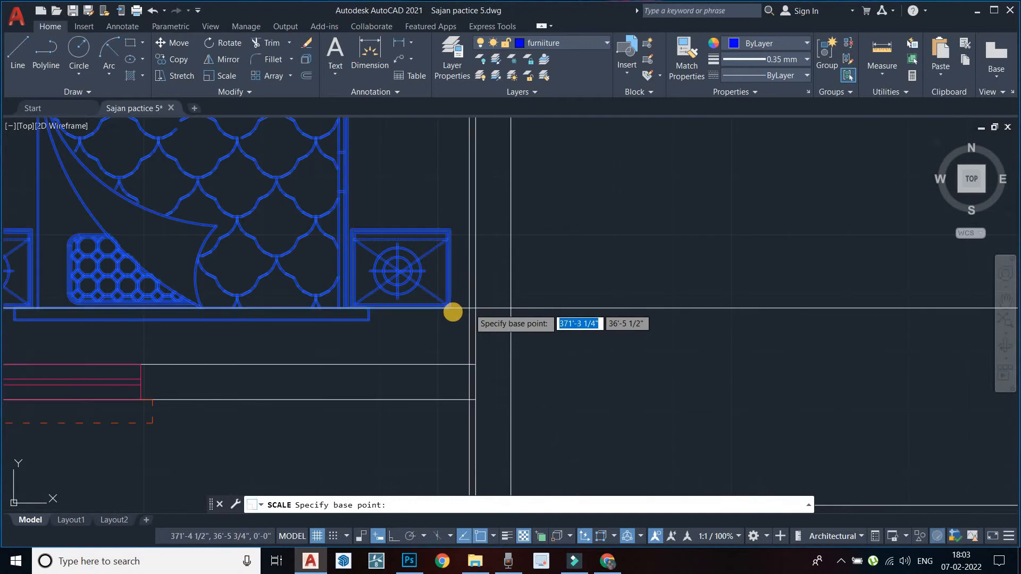
left_click(442, 301)
scroll(444, 313, "down", 5)
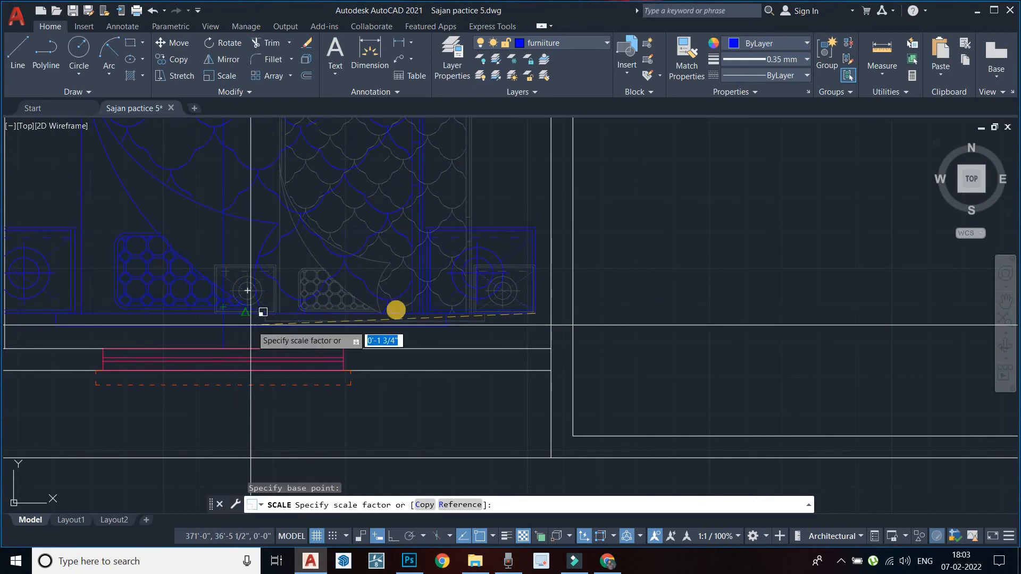
middle_click_drag(239, 314, 343, 295)
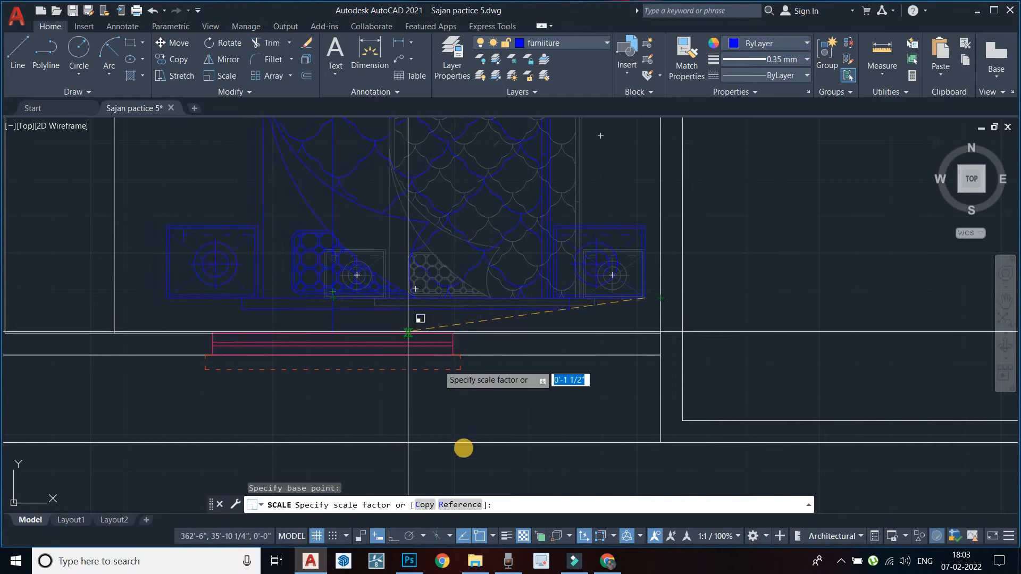
left_click(460, 504)
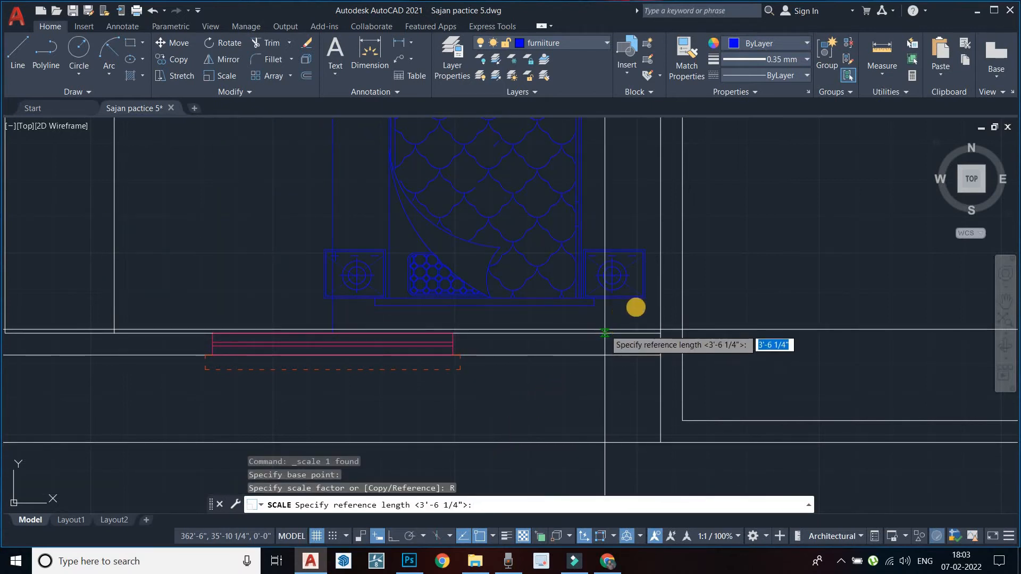
scroll(640, 317, "up", 5)
scroll(639, 321, "down", 4)
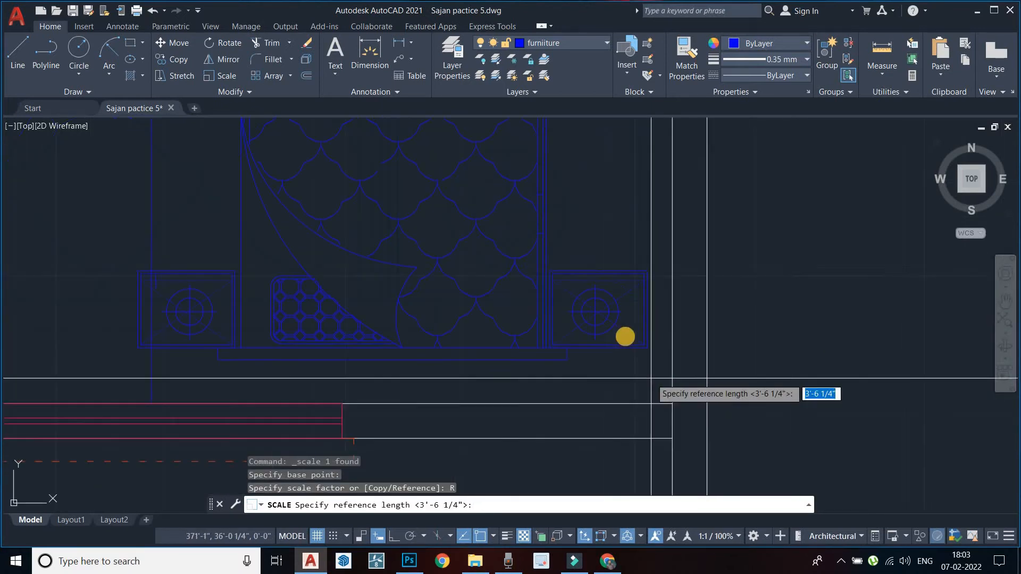
middle_click_drag(483, 344, 617, 335)
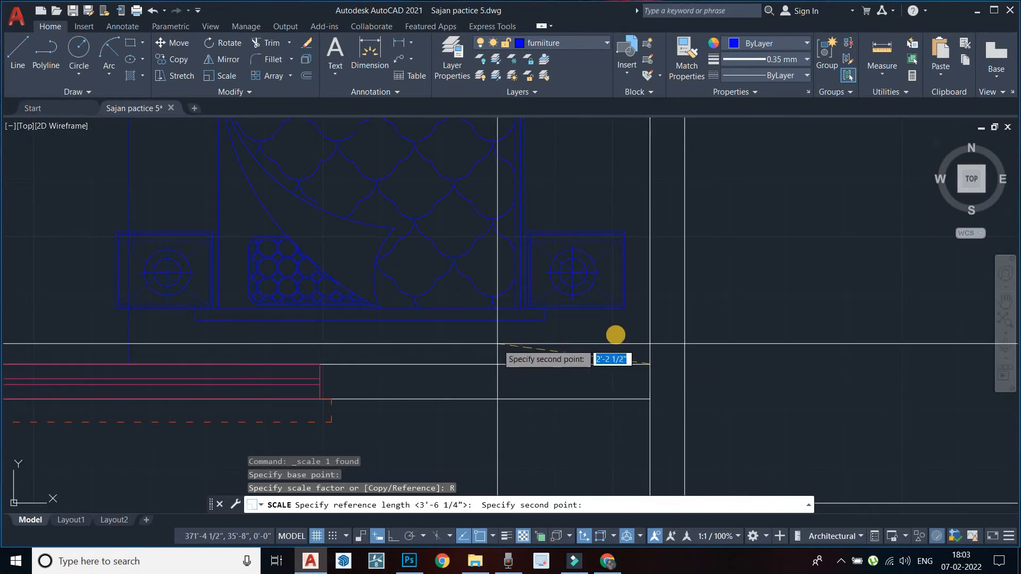
scroll(512, 346, "down", 1)
scroll(349, 323, "up", 2)
scroll(350, 313, "up", 3)
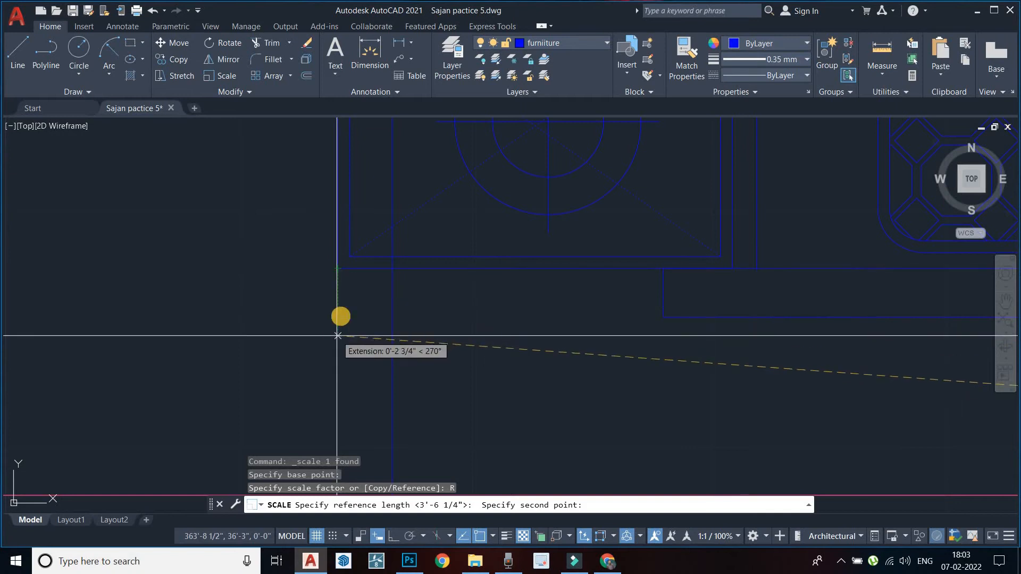
middle_click_drag(337, 335, 344, 250)
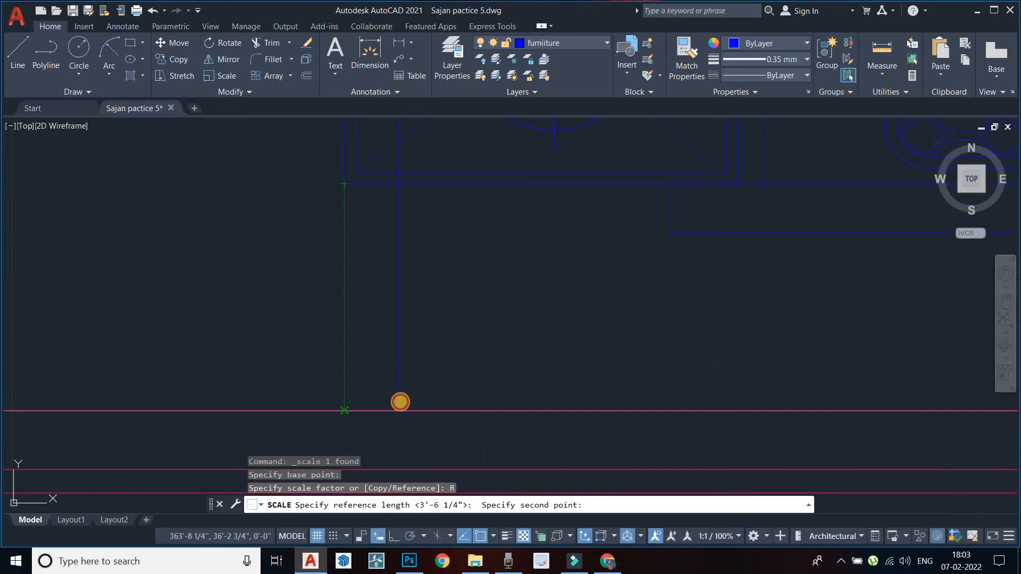
left_click(408, 393)
scroll(383, 388, "down", 3)
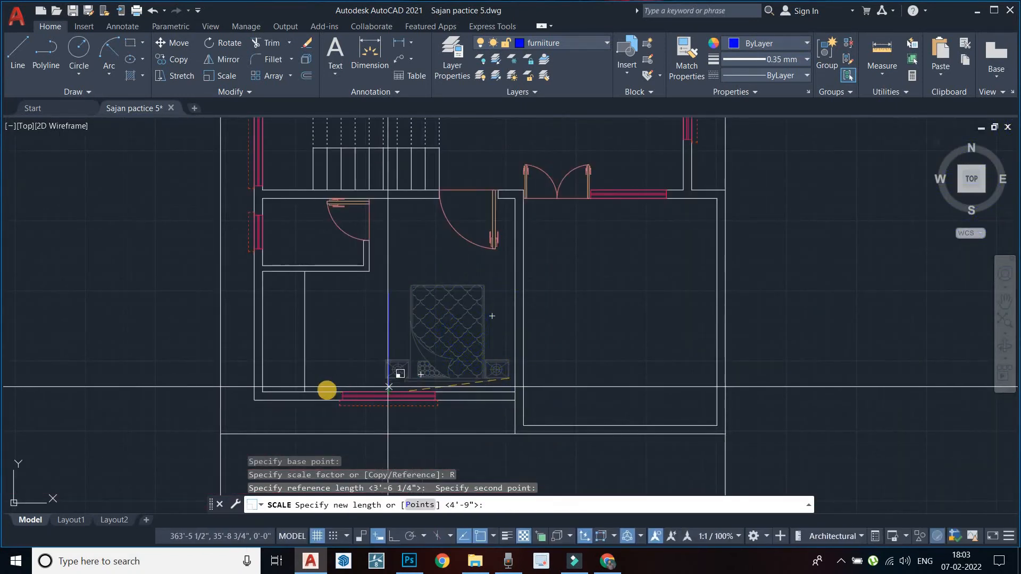
key("Escape")
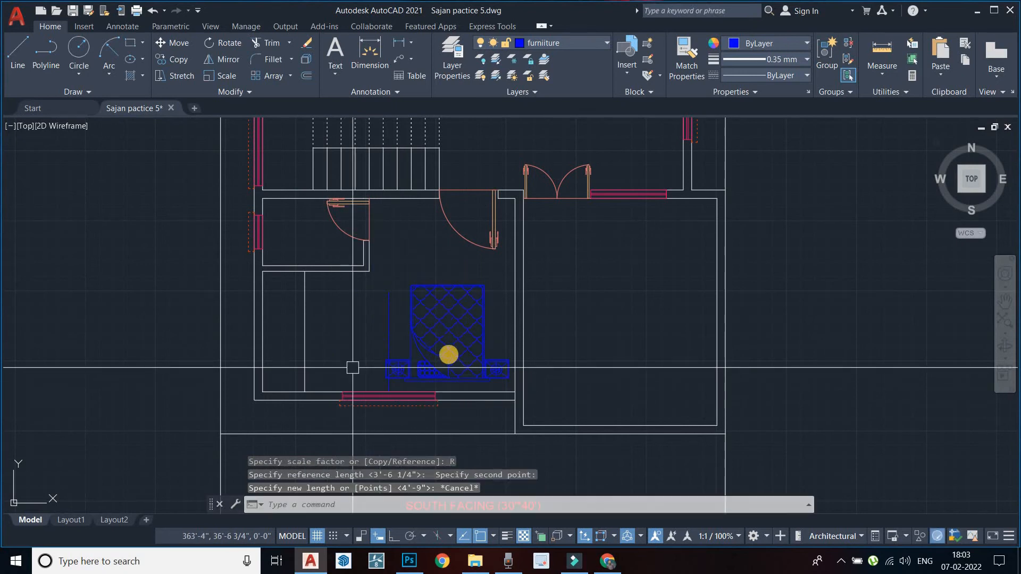
Step: Move the bed block by the outer lower corner of its right nightstand onto the bedroom's inner southeast corner
middle_click_drag(449, 354, 431, 304)
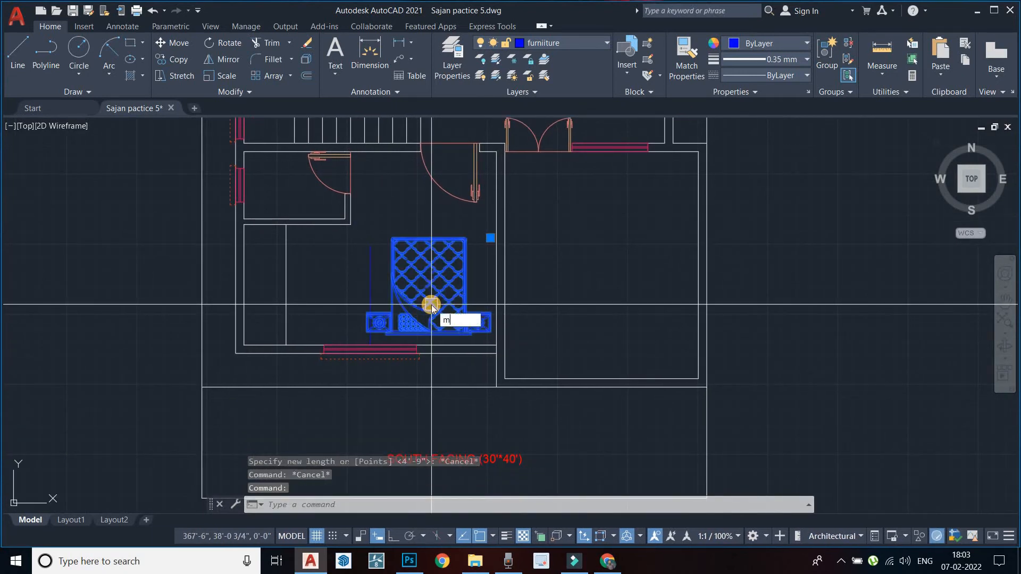
type("m")
key("Return")
scroll(485, 337, "up", 5)
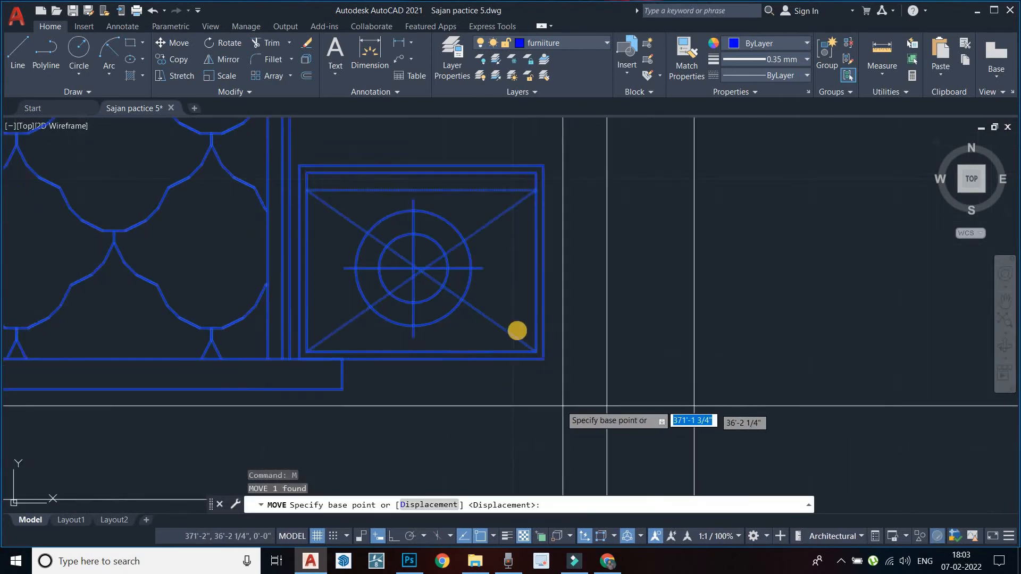
middle_click_drag(542, 352, 512, 296)
left_click(515, 302)
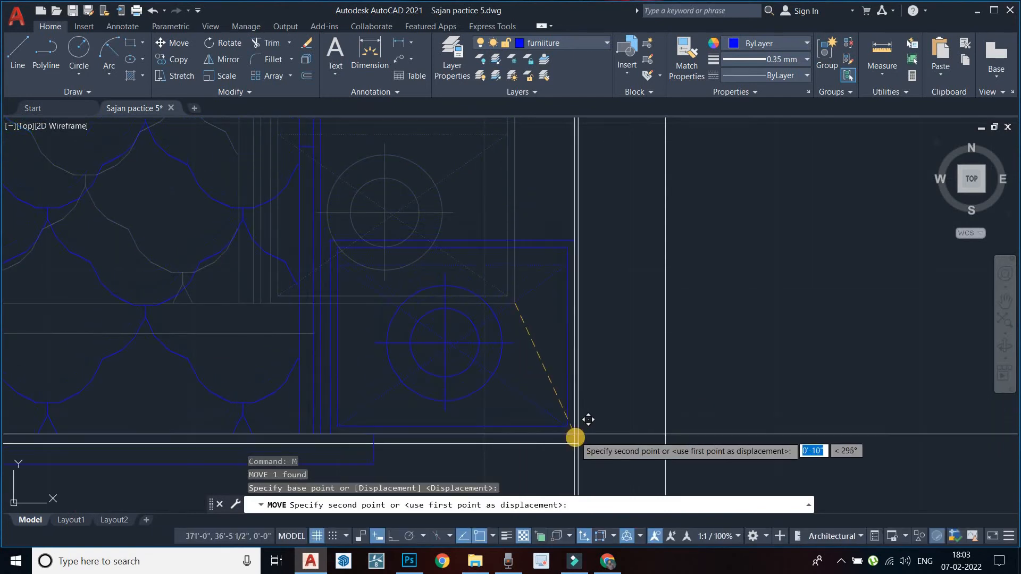
left_click(576, 442)
scroll(480, 324, "down", 1)
middle_click_drag(481, 324, 538, 262)
key("Escape")
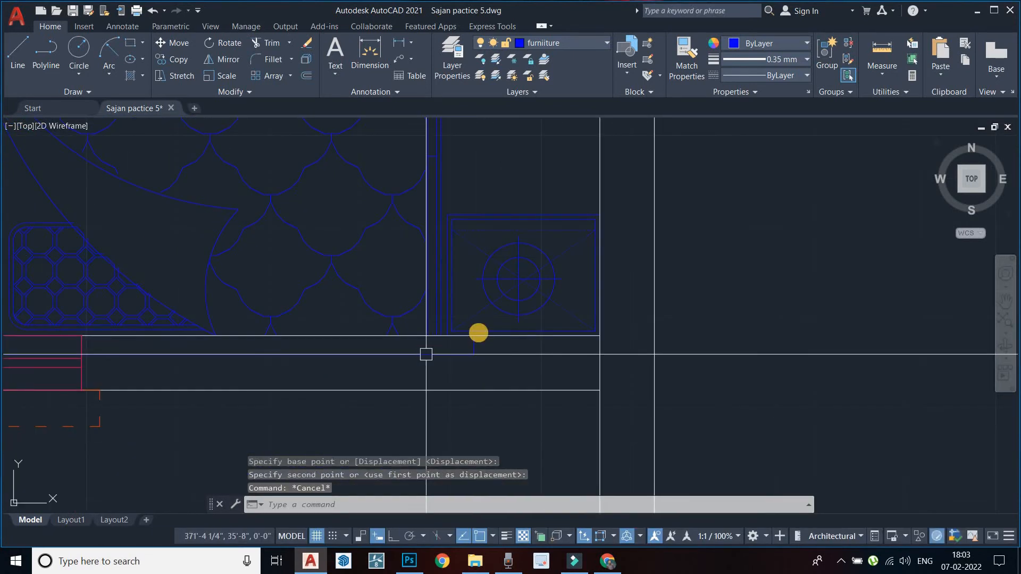
Step: Move the bed block straight up with Ortho on, using its headboard corner to set the headboard flush against the window wall's inner face
middle_click_drag(426, 354, 462, 329)
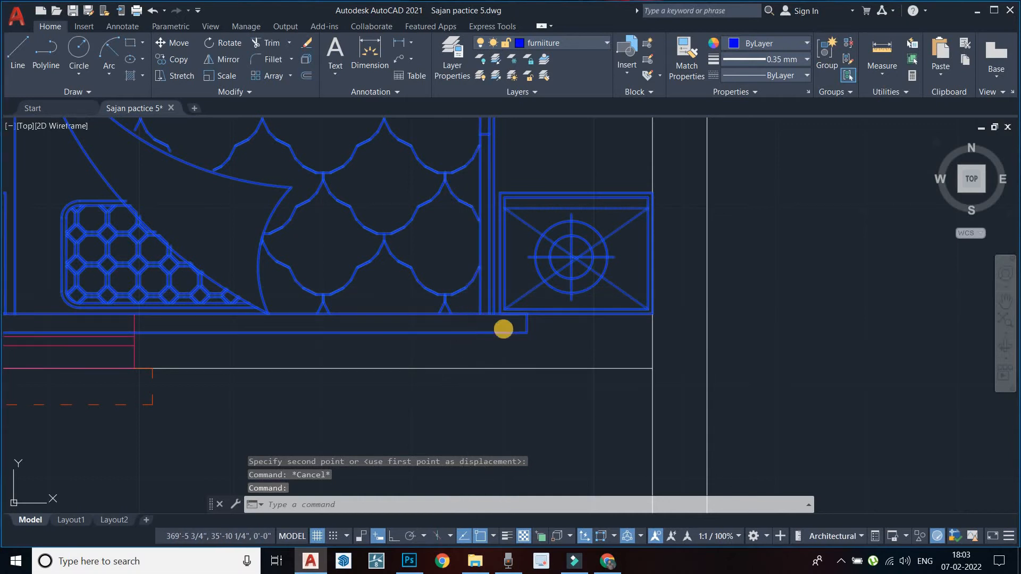
type("m")
key("Return")
left_click(526, 331)
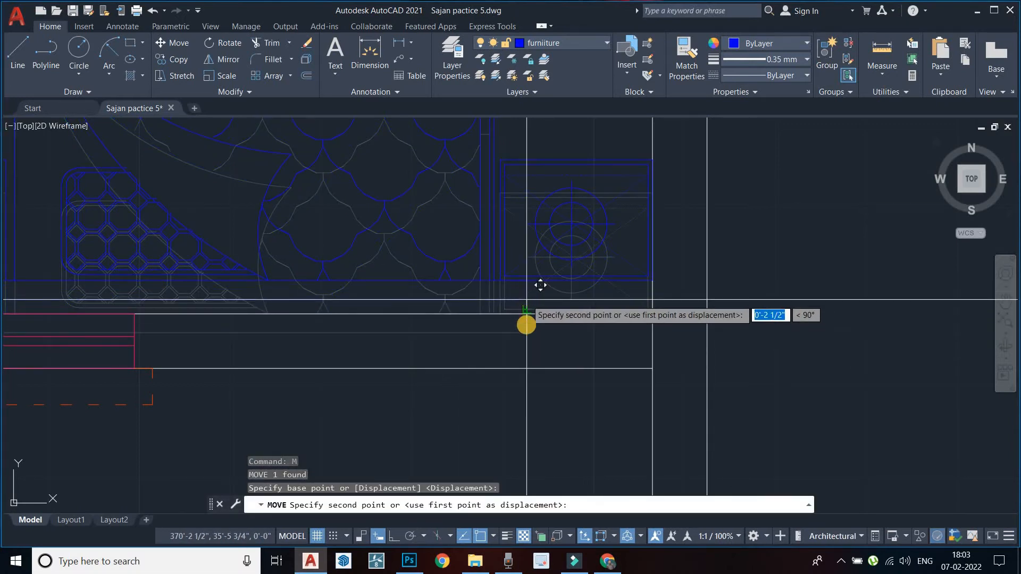
left_click(386, 535)
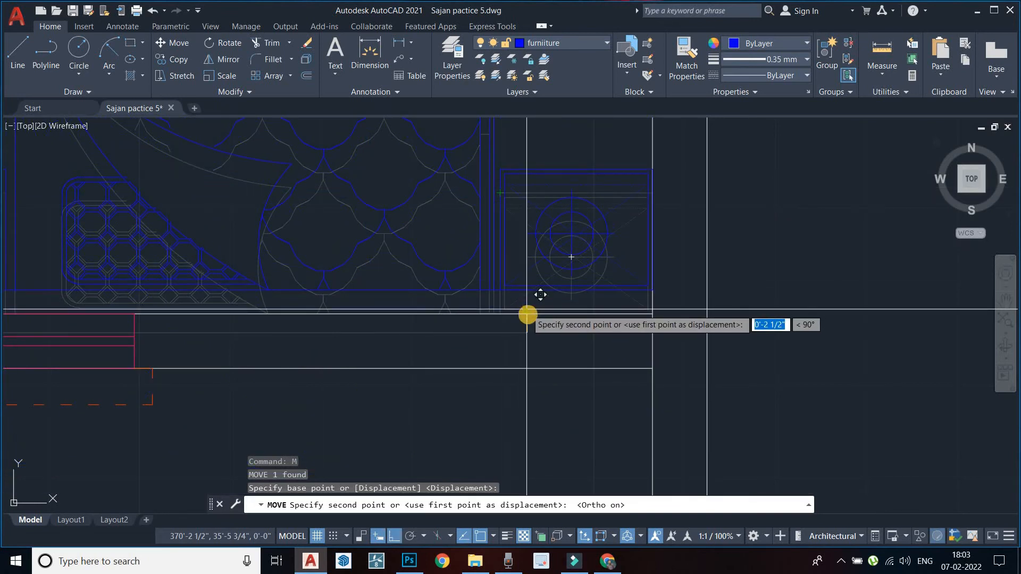
key("Escape")
scroll(526, 309, "down", 6)
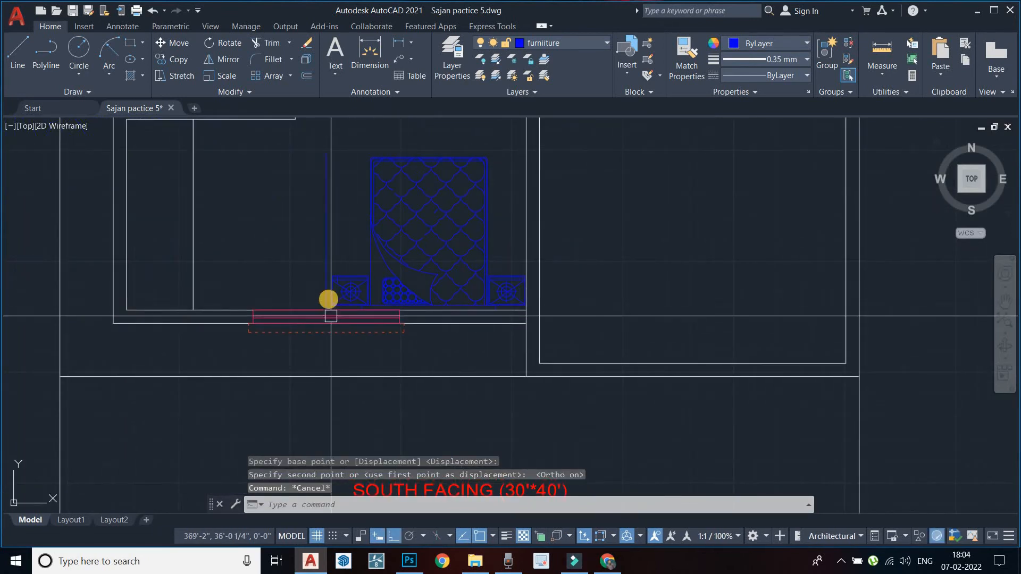
scroll(330, 303, "up", 4)
scroll(315, 255, "down", 2)
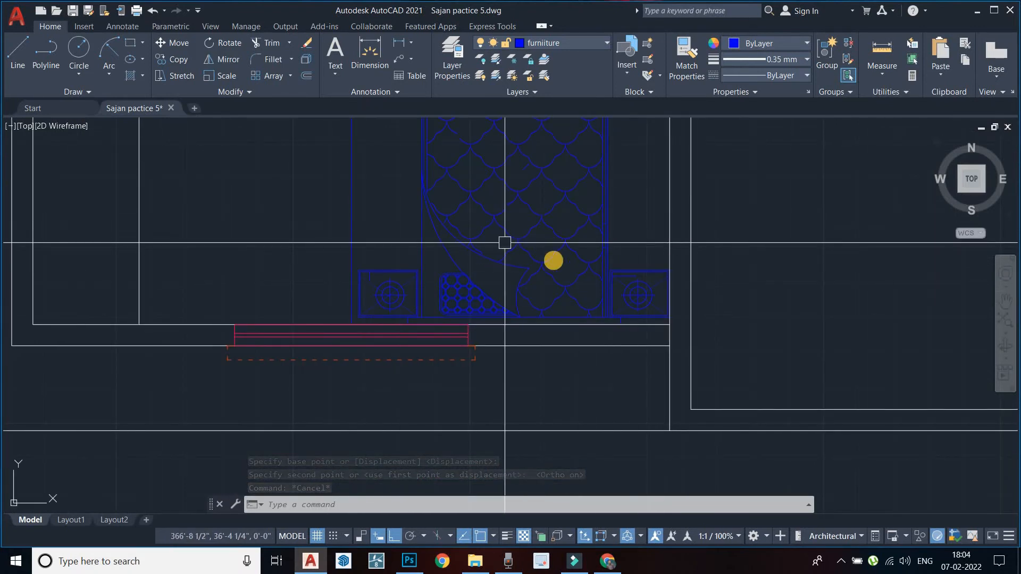
scroll(340, 308, "up", 2)
scroll(298, 297, "down", 2)
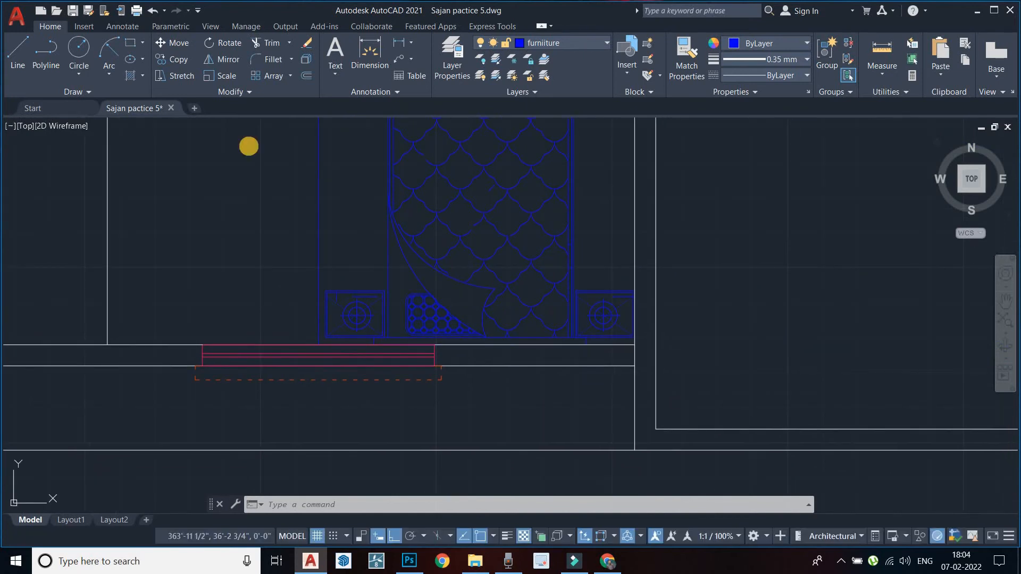
left_click(433, 228)
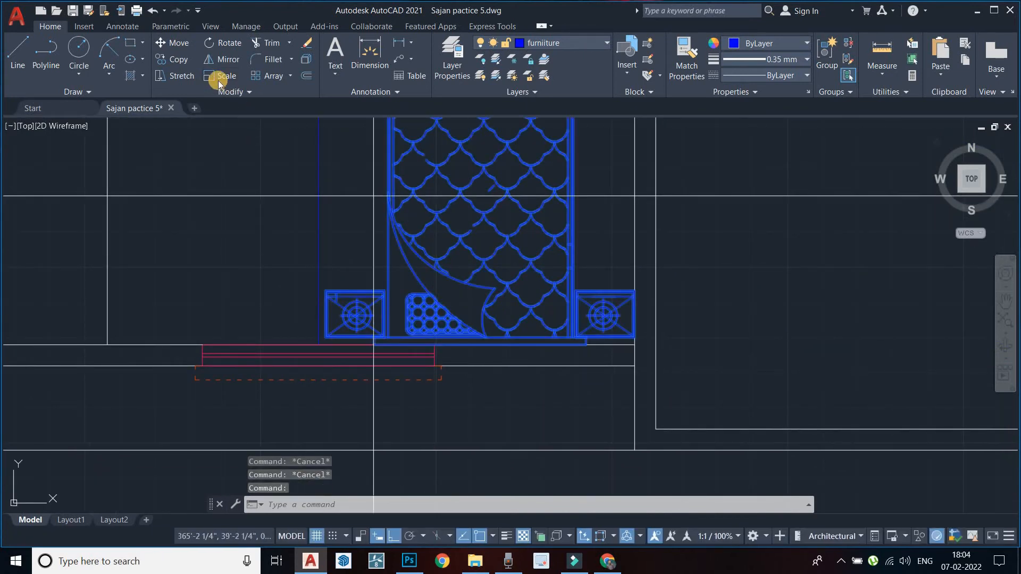
left_click(218, 79)
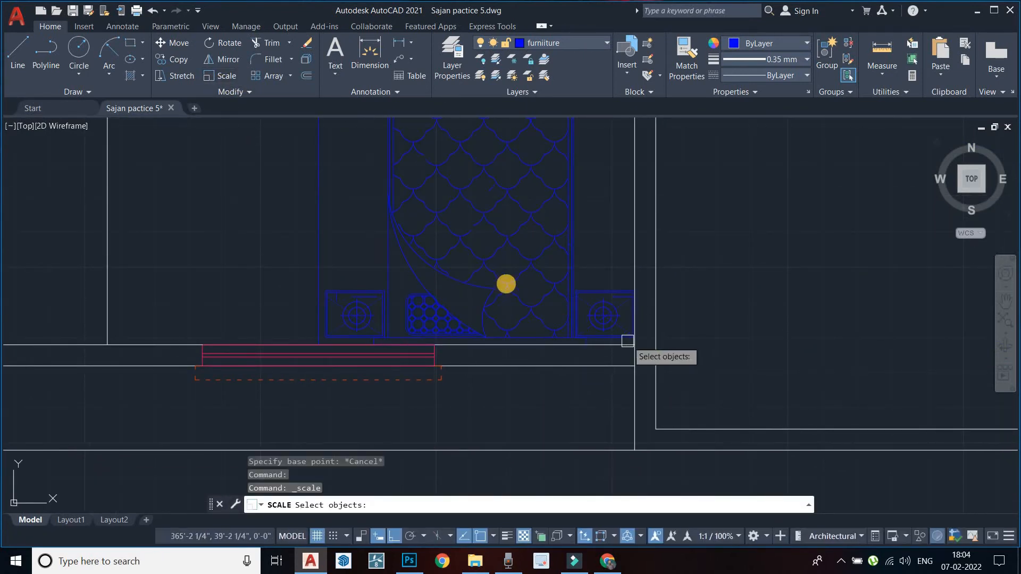
key("Escape")
Step: Scale the bed block by reference, using the outer lower corner of its right nightstand as the base point
left_click(429, 203)
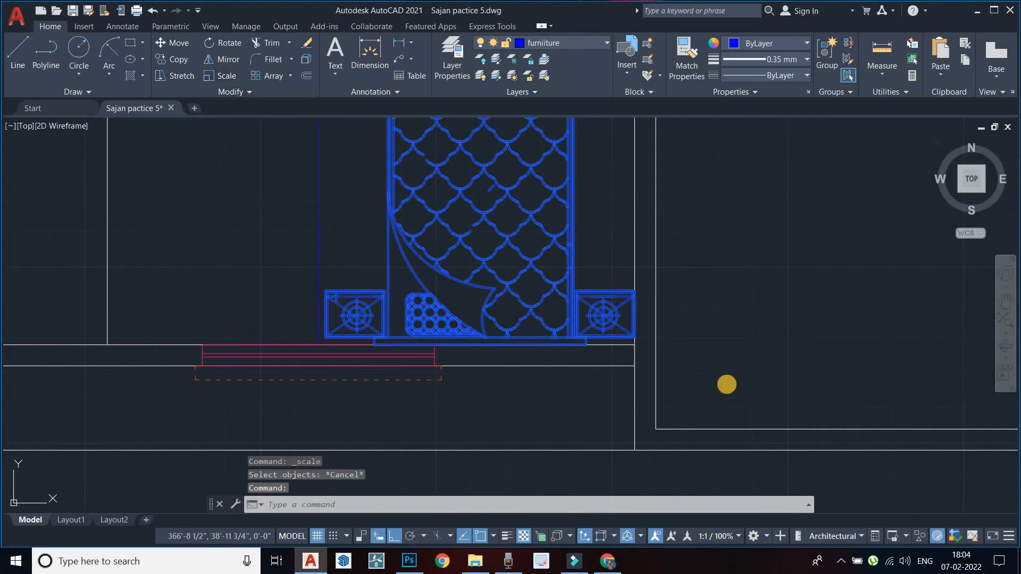
key("Return")
scroll(633, 349, "up", 10)
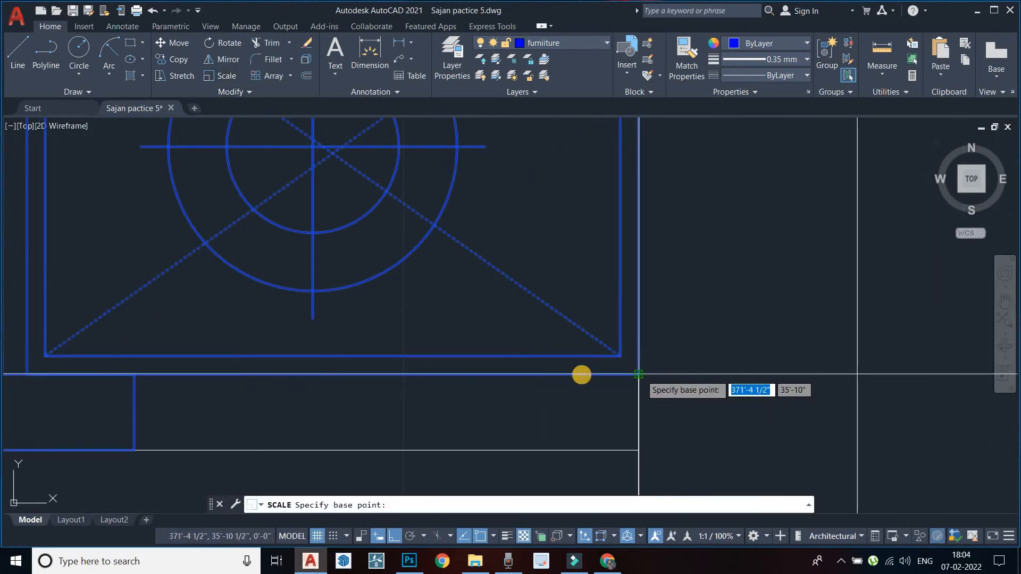
left_click(639, 374)
scroll(638, 374, "down", 5)
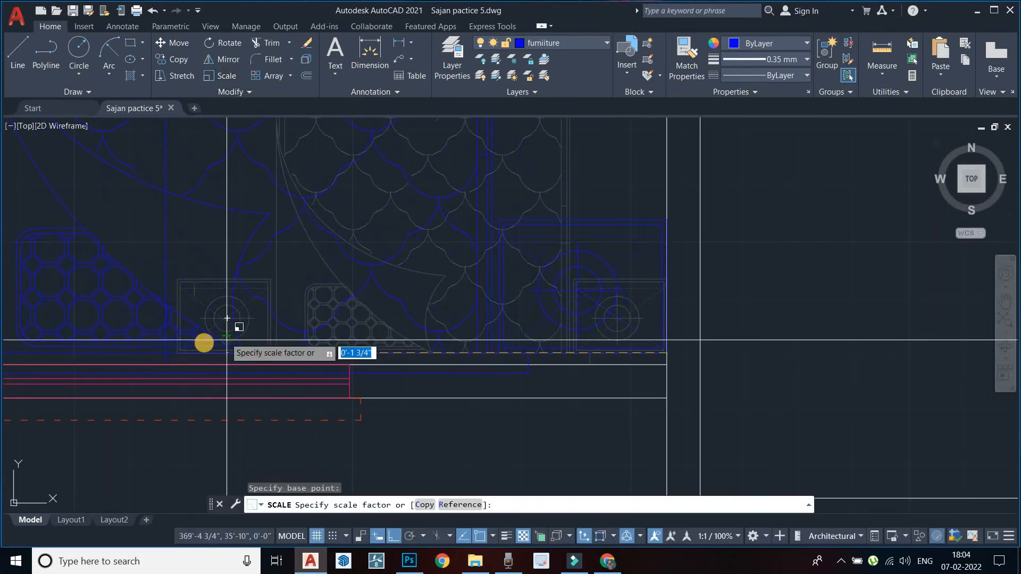
left_click(446, 508)
scroll(640, 353, "up", 5)
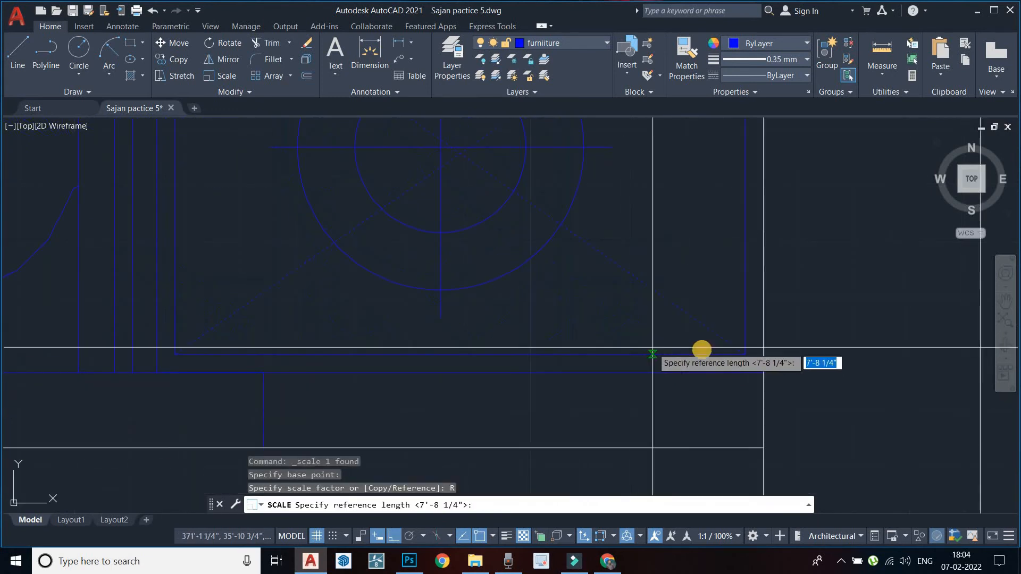
Step: Set the reference length between the outer lower corners of both nightstands and the new length at the vertical guide line
scroll(685, 351, "down", 4)
scroll(678, 388, "up", 4)
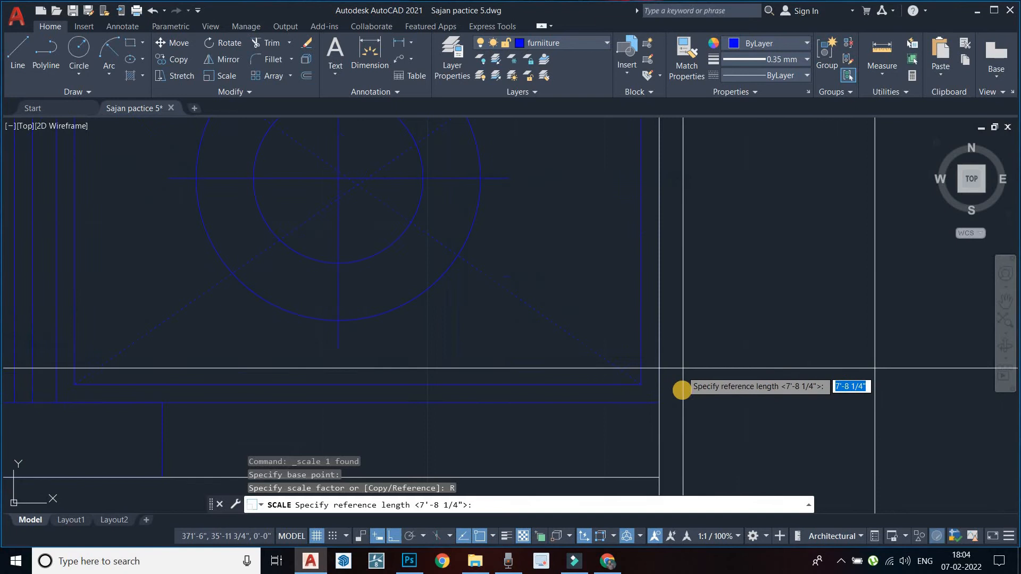
left_click(655, 404)
scroll(663, 367, "down", 3)
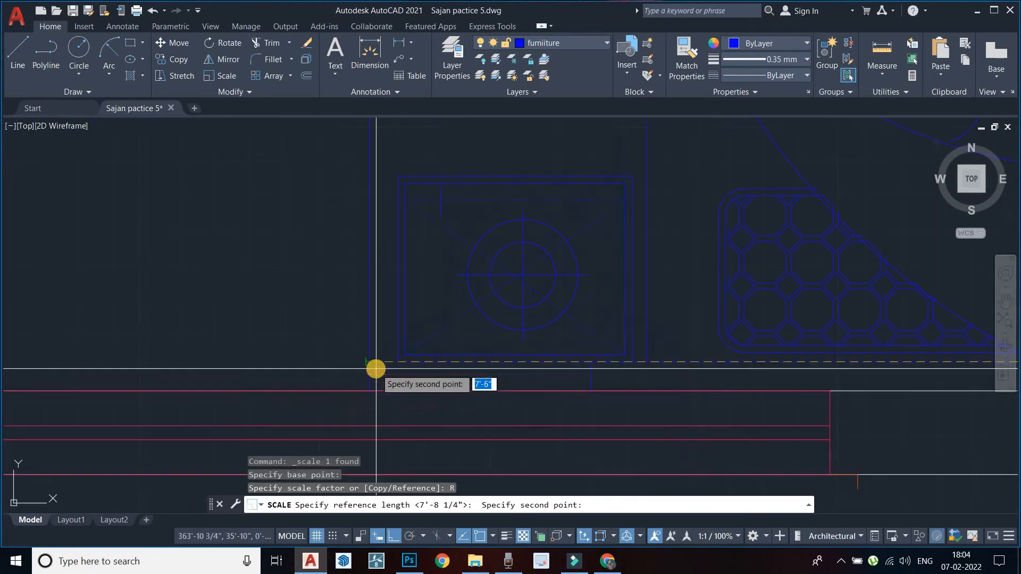
scroll(376, 367, "up", 2)
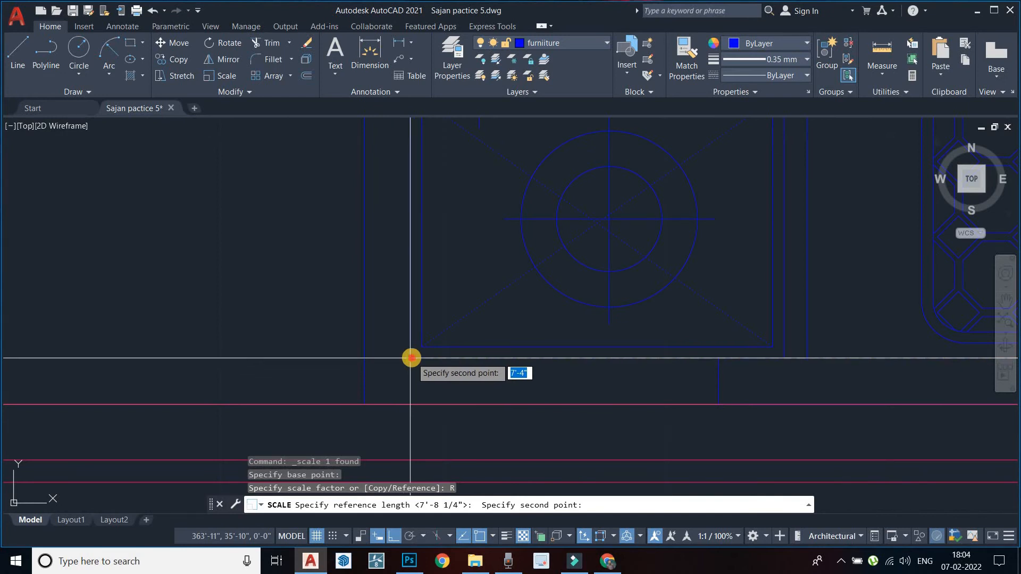
left_click(411, 358)
scroll(404, 361, "down", 6)
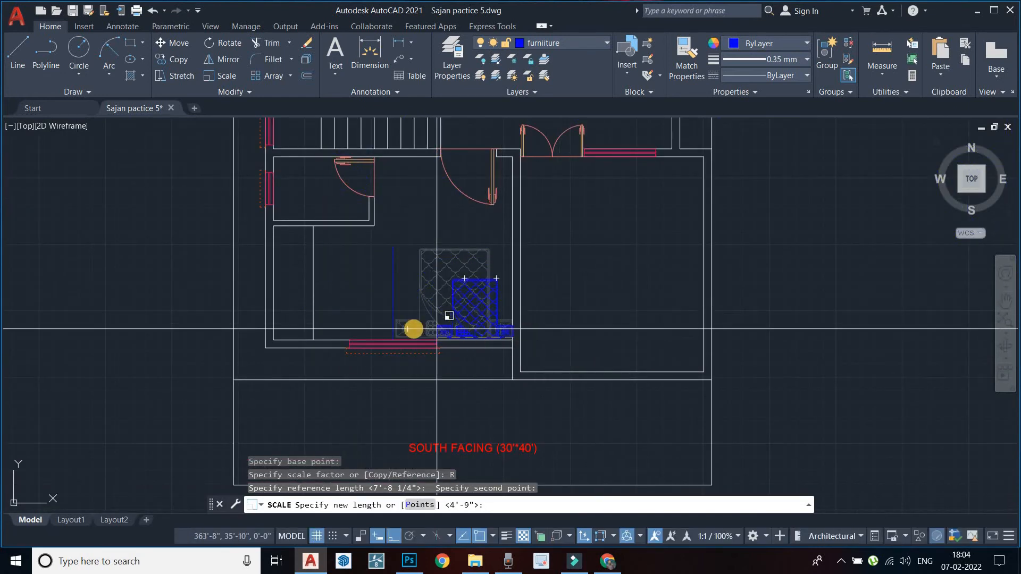
scroll(414, 327, "up", 5)
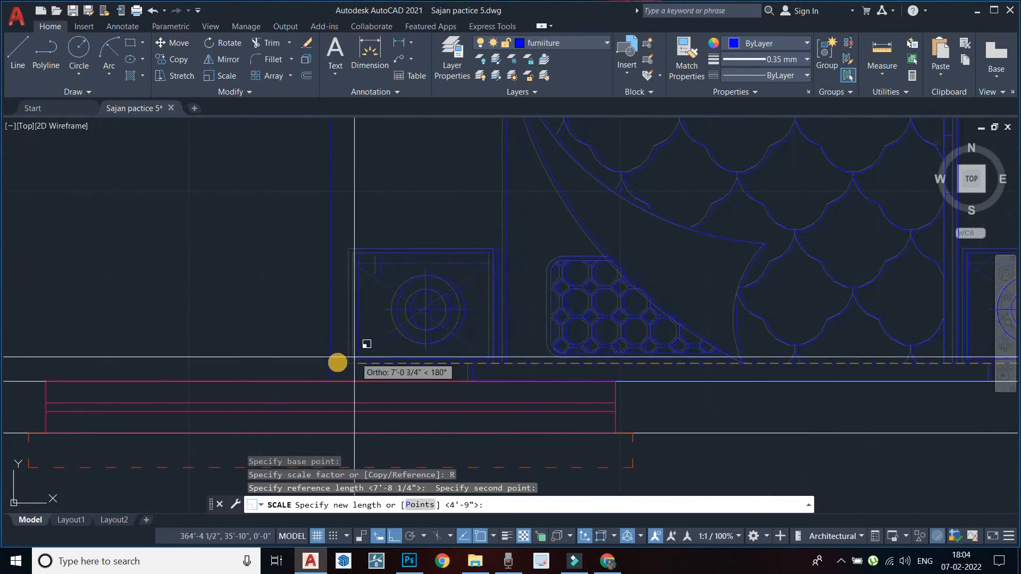
left_click(328, 360)
scroll(403, 319, "down", 4)
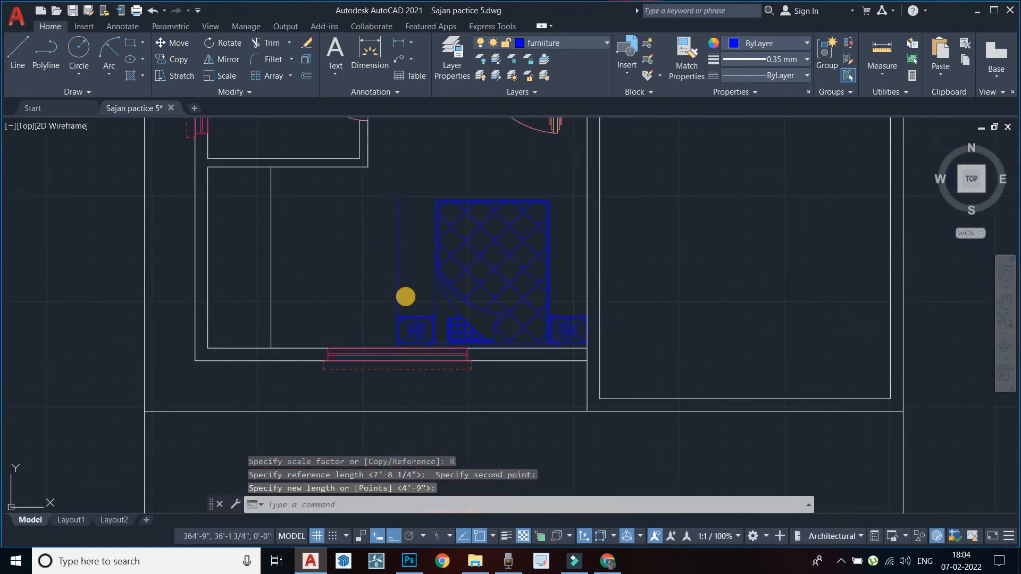
Step: Delete the vertical guide line beside the bed's left nightstand
left_click(397, 258)
key("Delete")
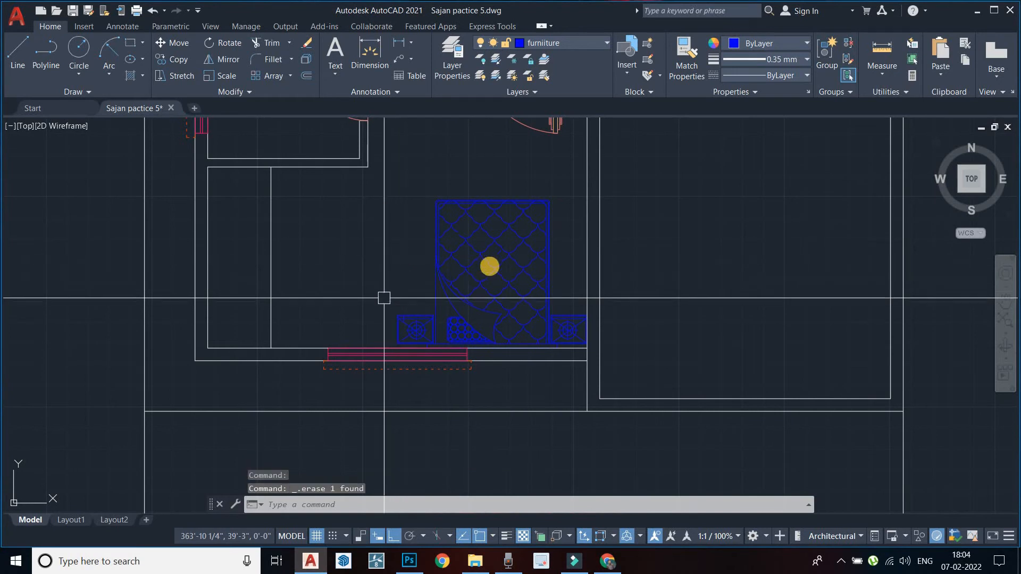
scroll(394, 296, "down", 2)
key("Escape")
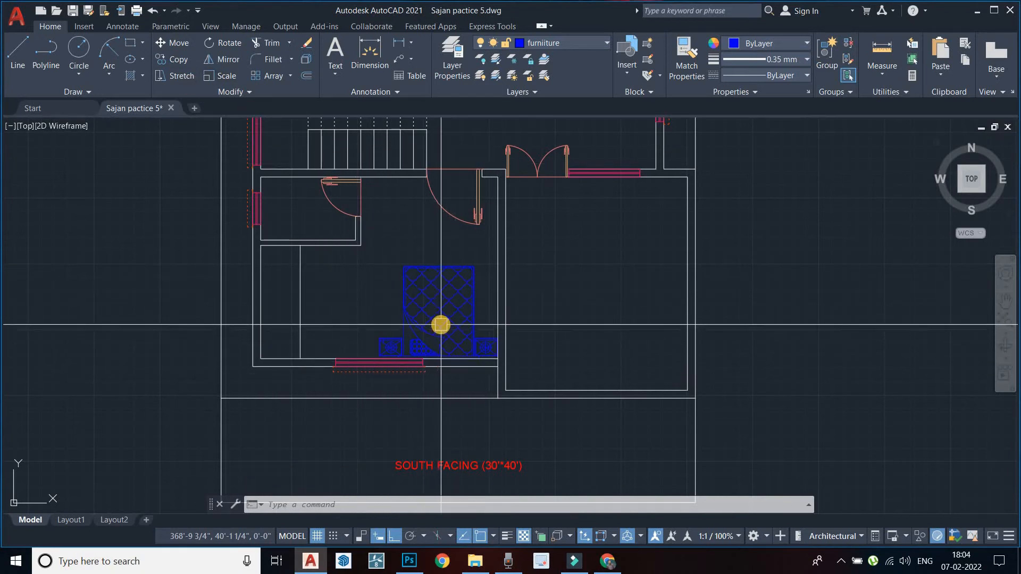
Step: Delete the bed block from the southwest bedroom
left_click(425, 308)
key("Delete")
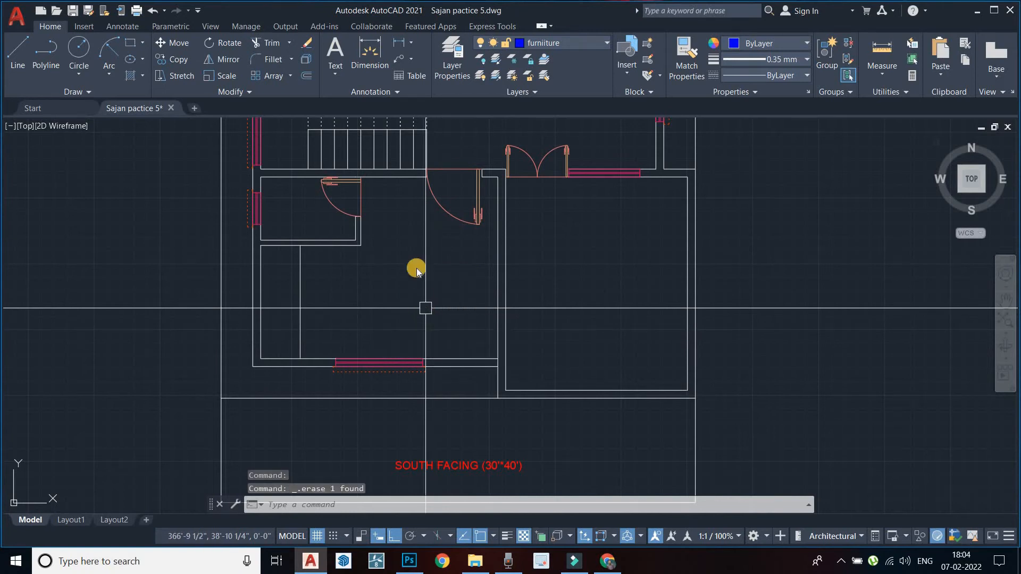
scroll(417, 267, "down", 4)
middle_click_drag(417, 266, 405, 331)
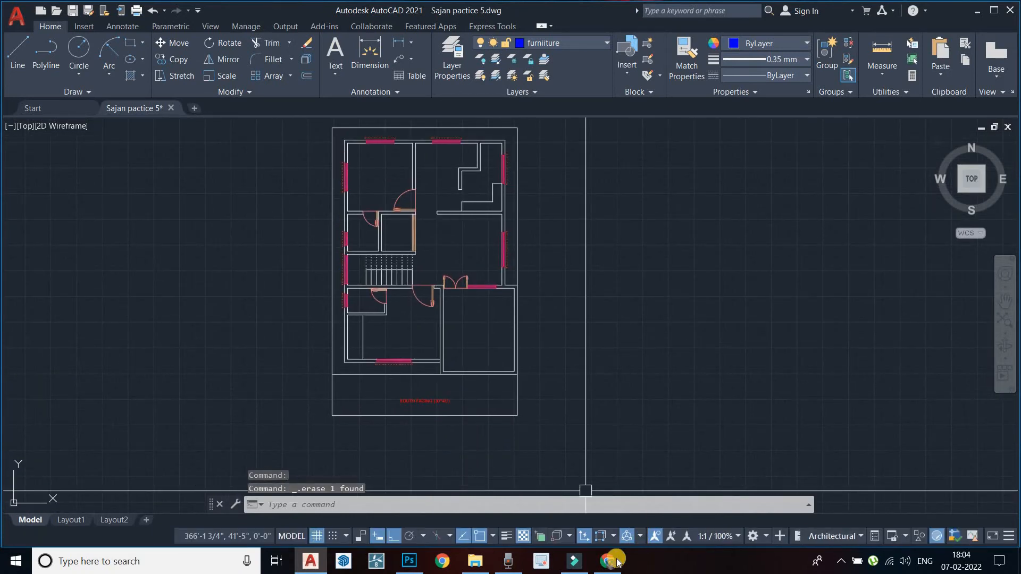
Step: Switch to Chrome, look over the furniture block collections on cad-blocks.net, and return to AutoCAD
left_click(617, 562)
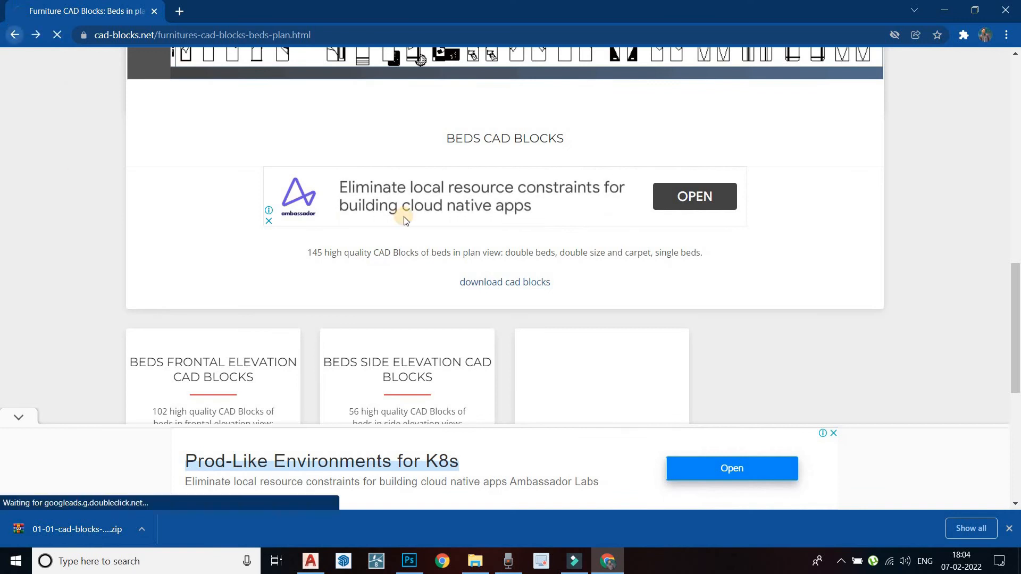
scroll(387, 216, "up", 8)
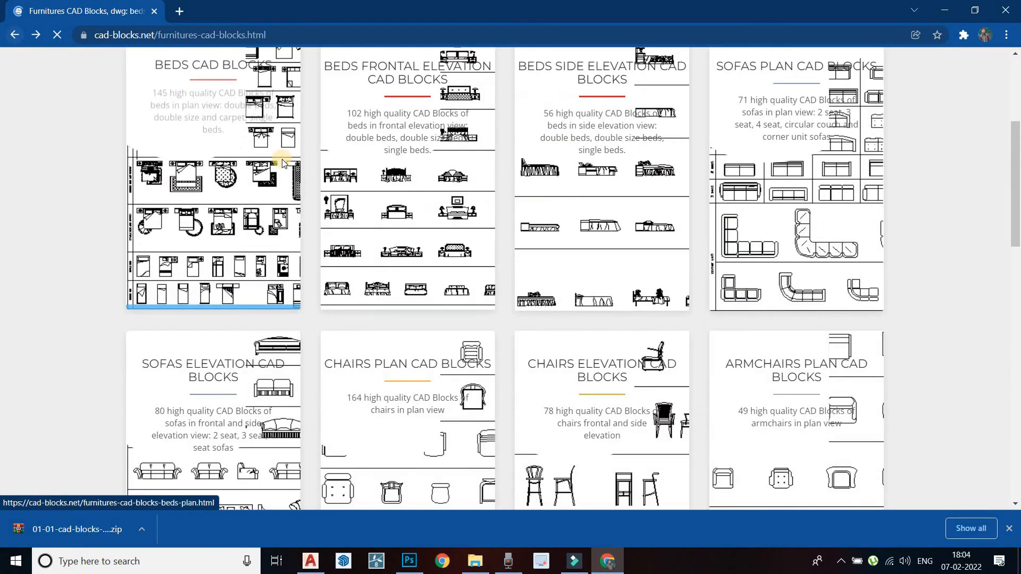
scroll(282, 162, "up", 5)
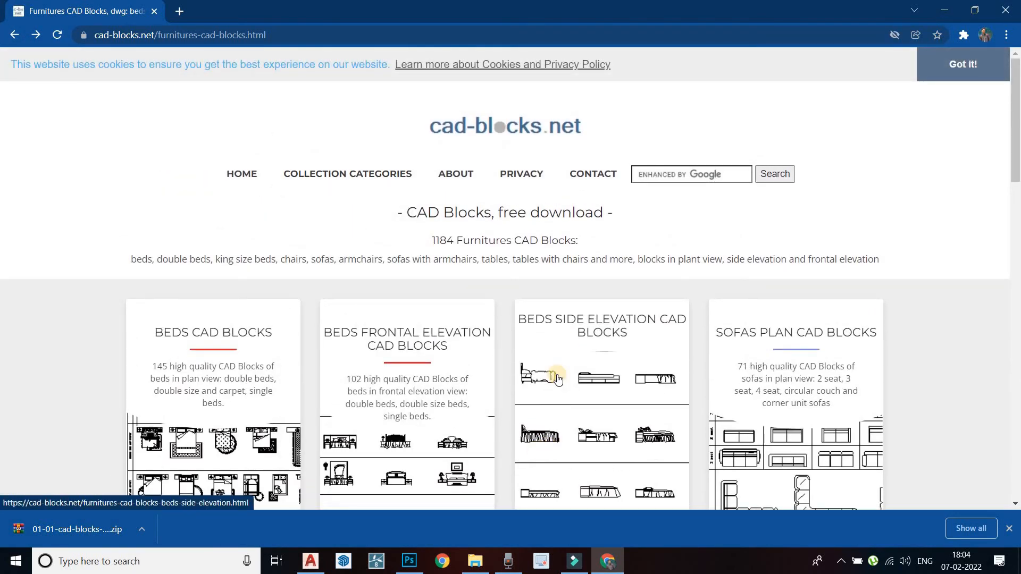
scroll(556, 378, "down", 4)
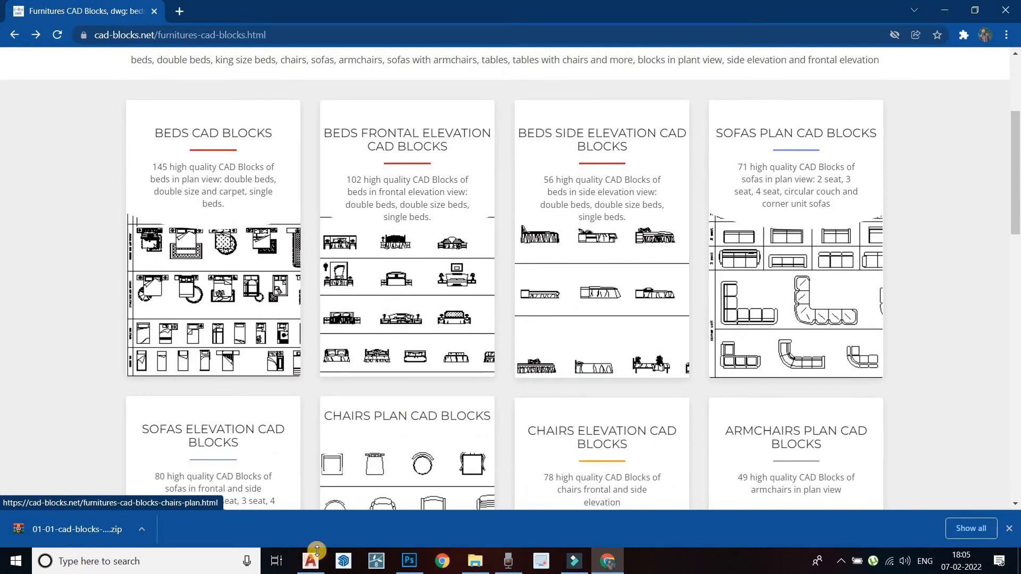
left_click(316, 551)
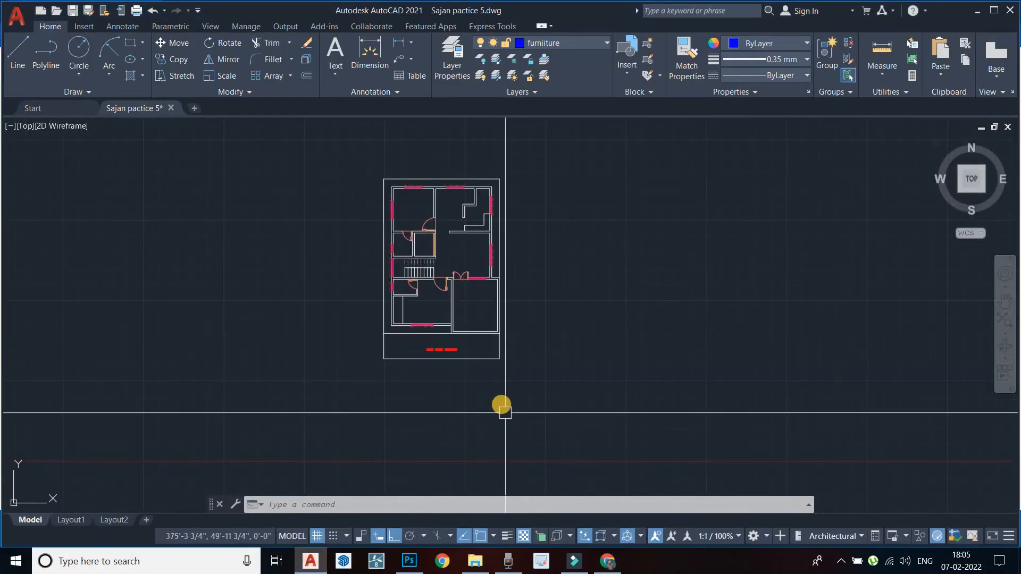
left_click(508, 561)
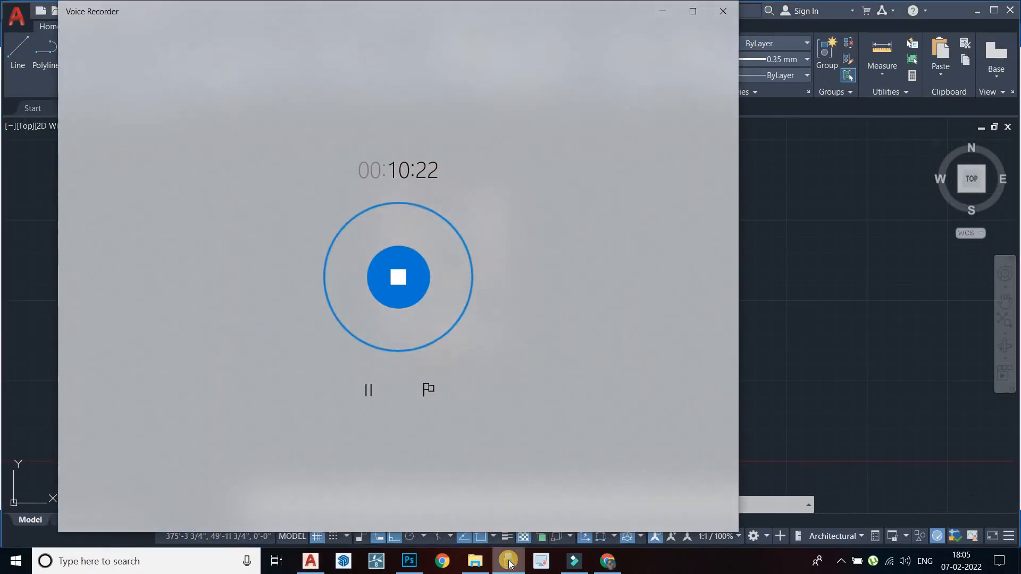
left_click(508, 561)
scroll(426, 410, "down", 2)
middle_click_drag(456, 399, 382, 422)
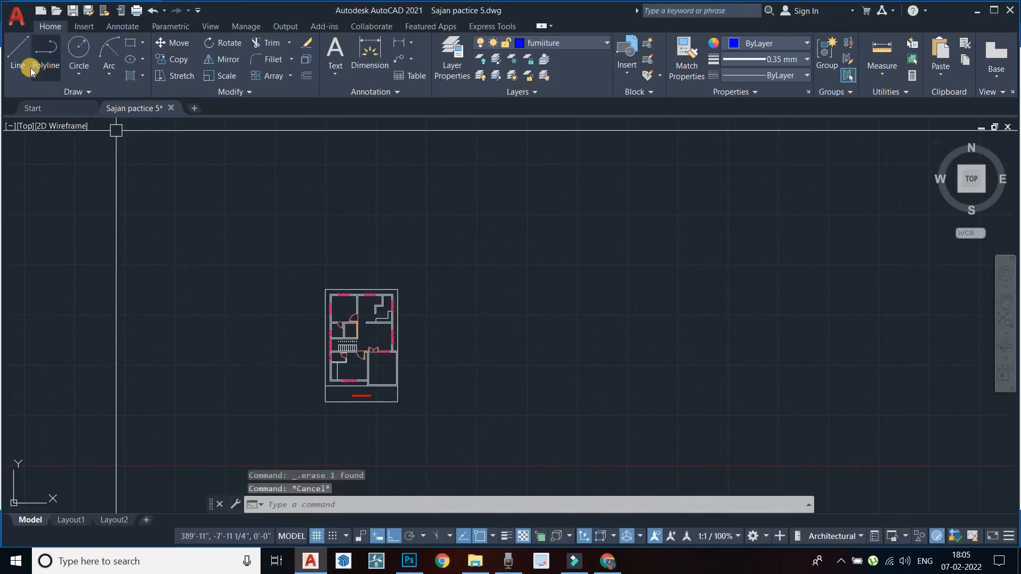
middle_click_drag(448, 348, 425, 330)
scroll(459, 345, "up", 5)
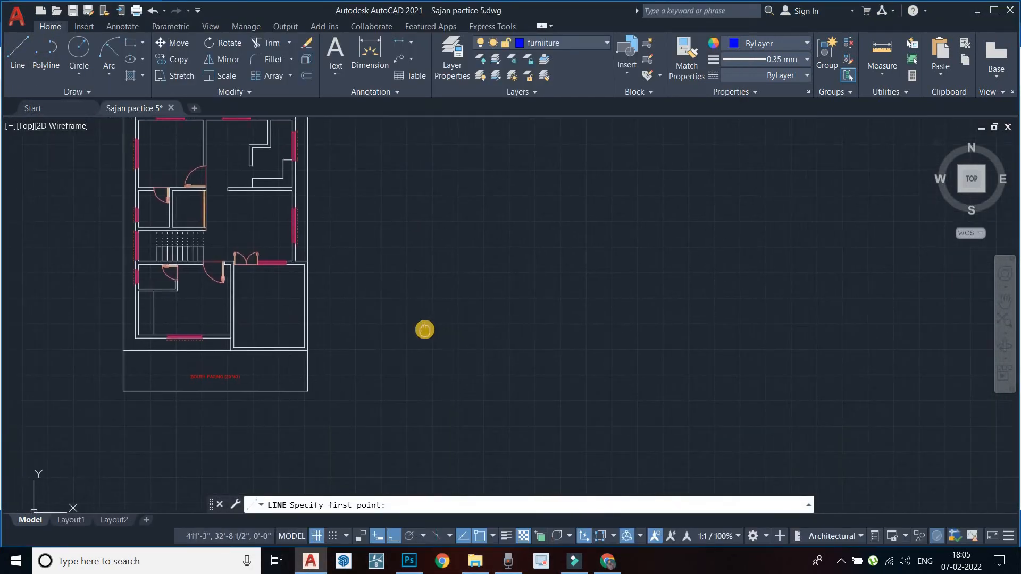
left_click(396, 355)
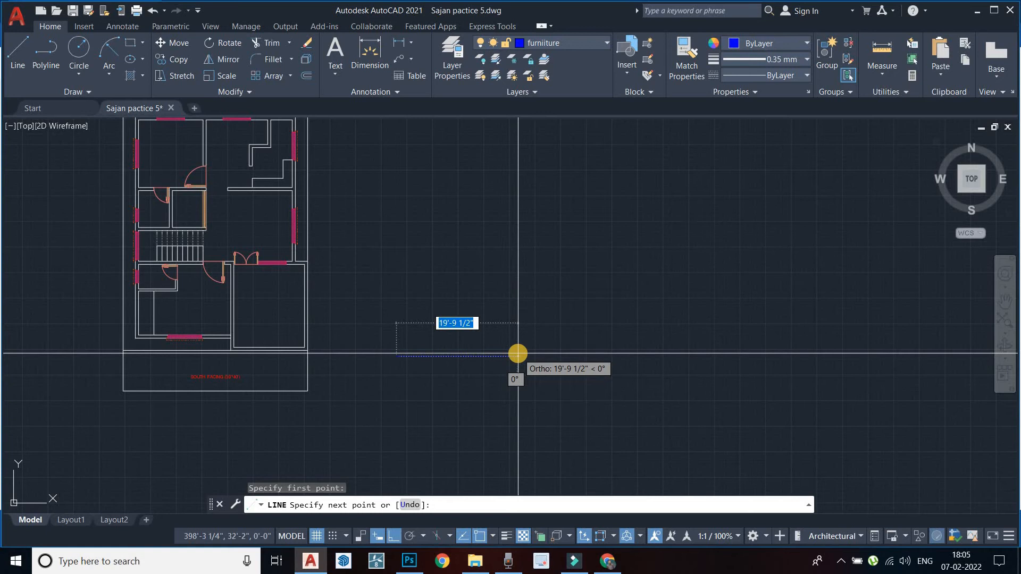
key("Escape")
Step: Draw a closed rectangular bed outline with lines, 5' wide and 6' high, in the empty area east of the floor plan
right_click(452, 303)
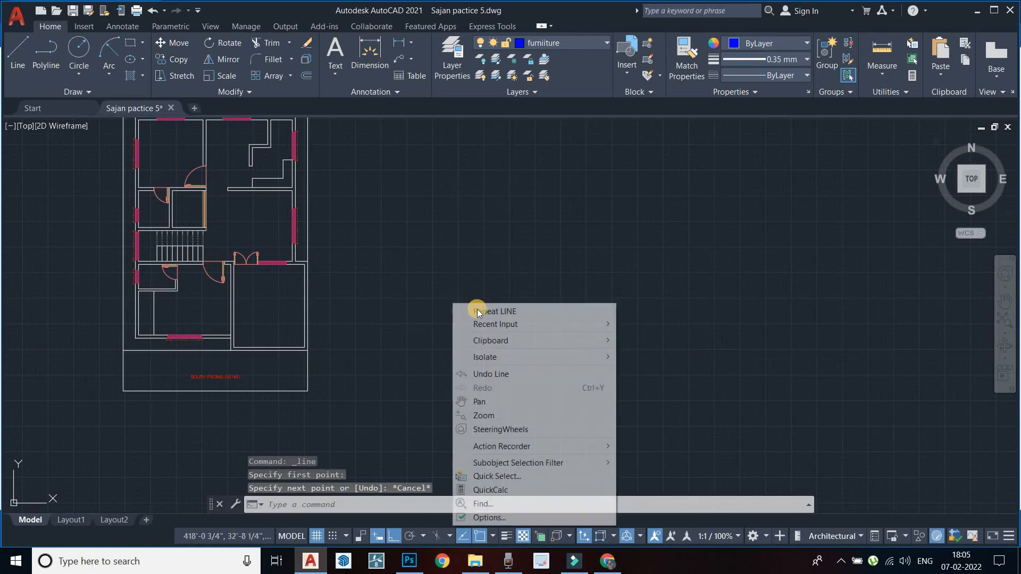
left_click(476, 310)
left_click(433, 352)
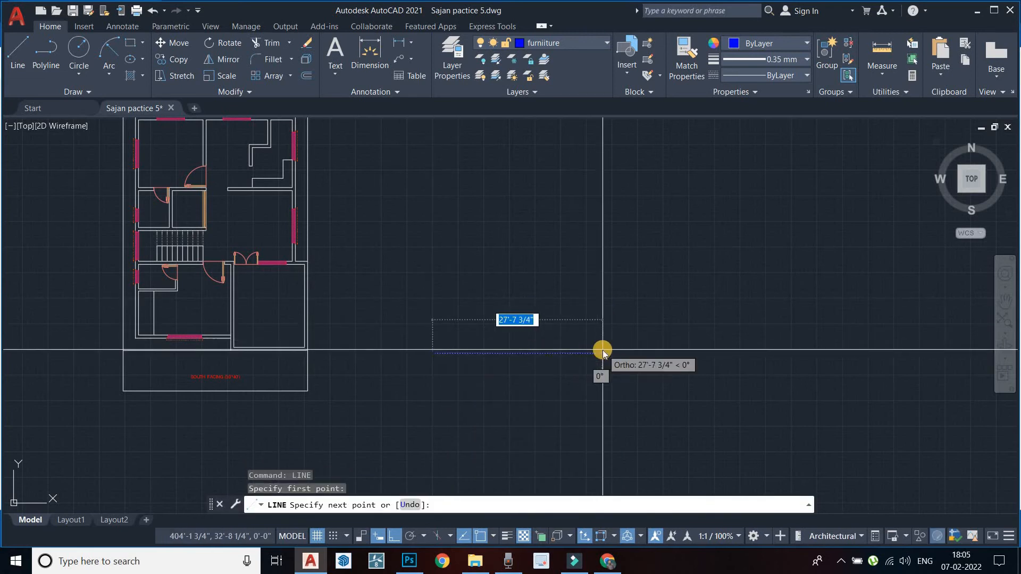
type("5'")
key("Return")
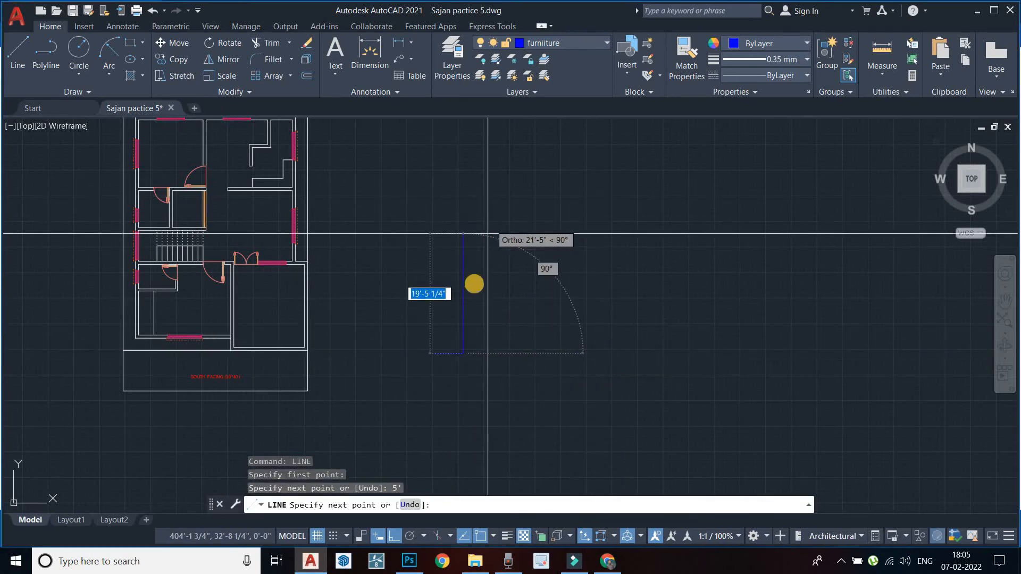
scroll(471, 284, "up", 5)
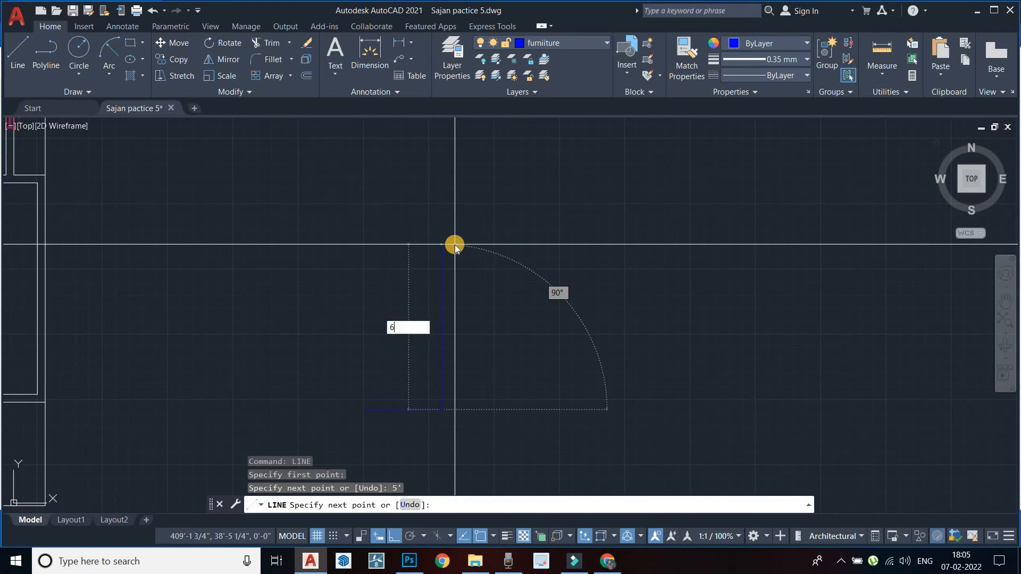
key("Return")
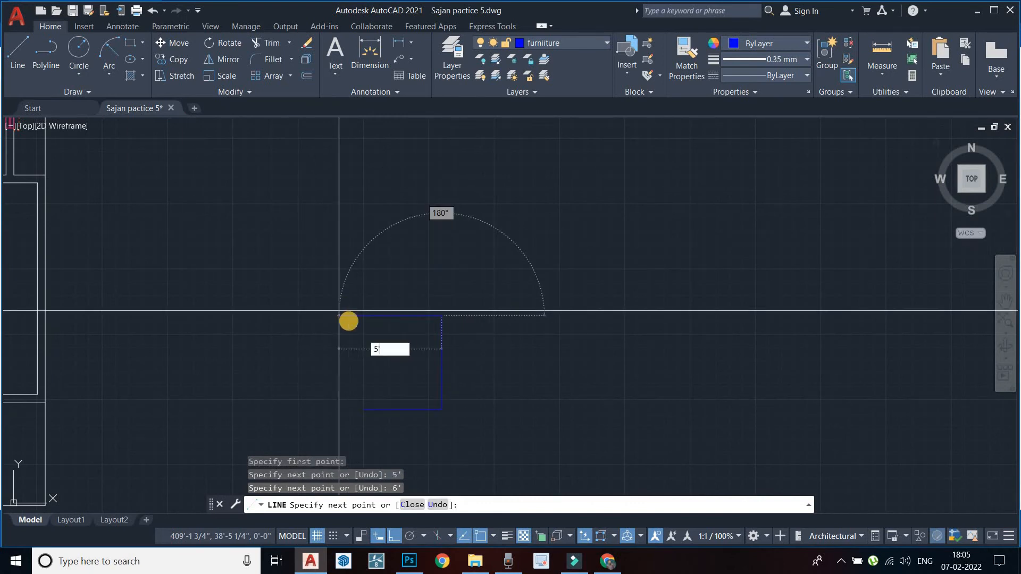
key("Return")
middle_click_drag(380, 412, 385, 388)
left_click(366, 388)
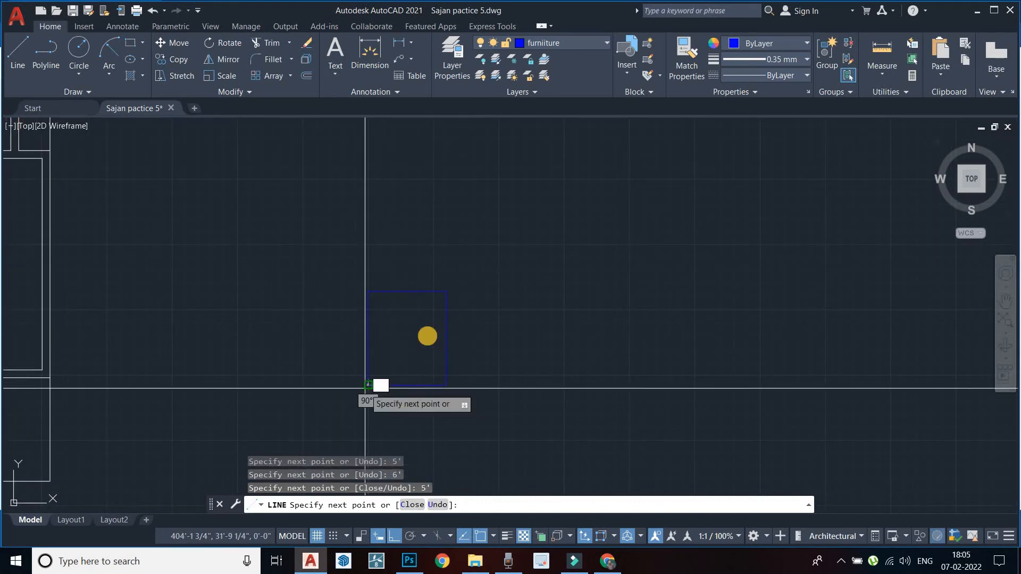
key("Escape")
scroll(428, 336, "up", 6)
key("Escape")
scroll(411, 305, "up", 4)
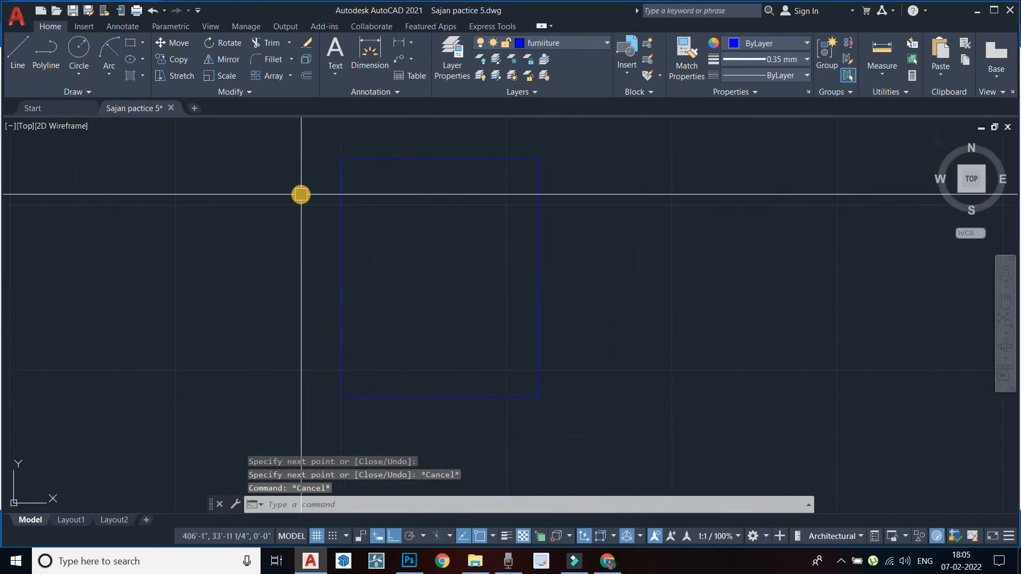
Step: Draw a 1'6" square nightstand with lines, outward from the bed outline's upper left corner and back to its left edge
key("Return")
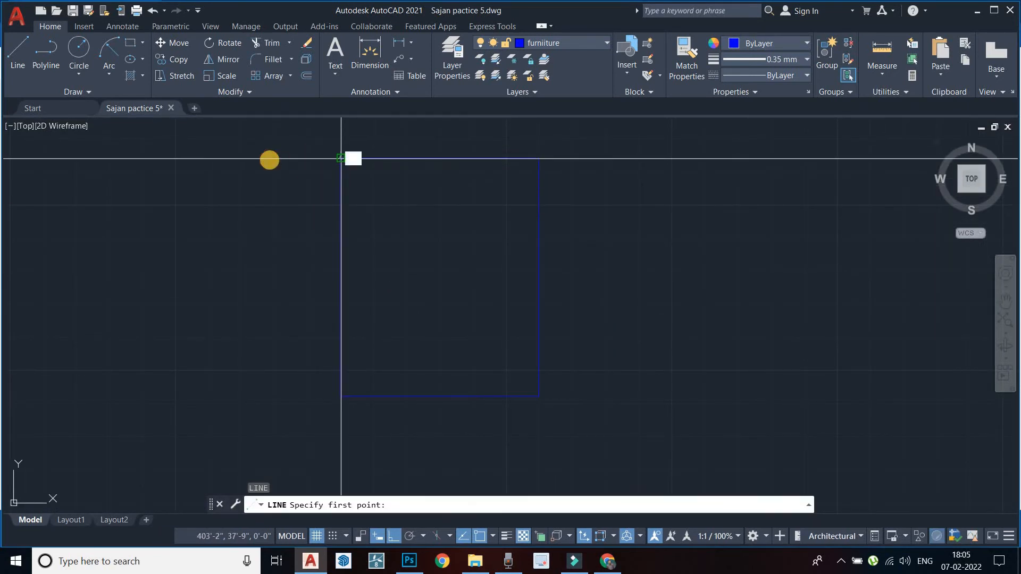
left_click(341, 159)
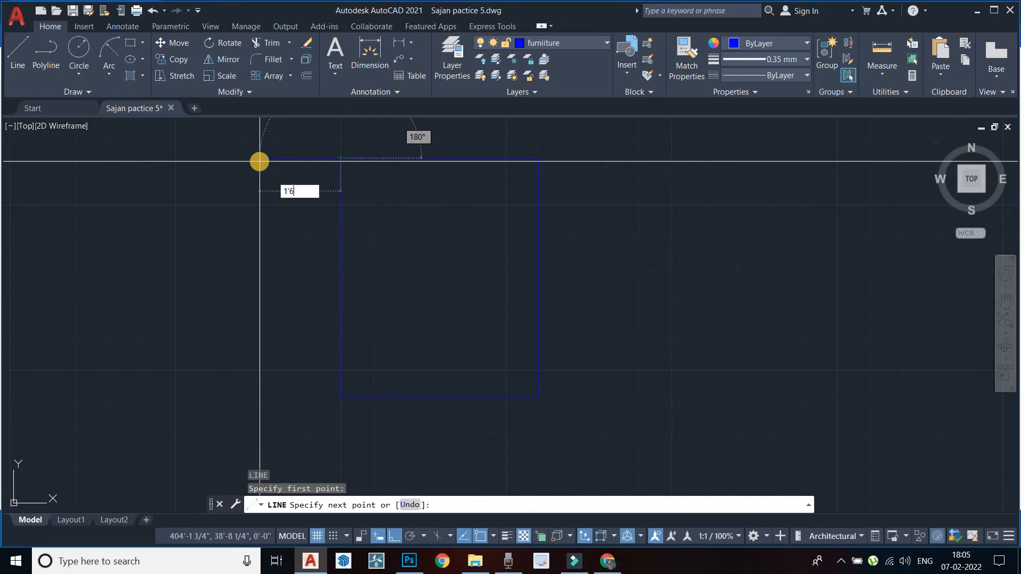
type("1'6\"")
key("Return")
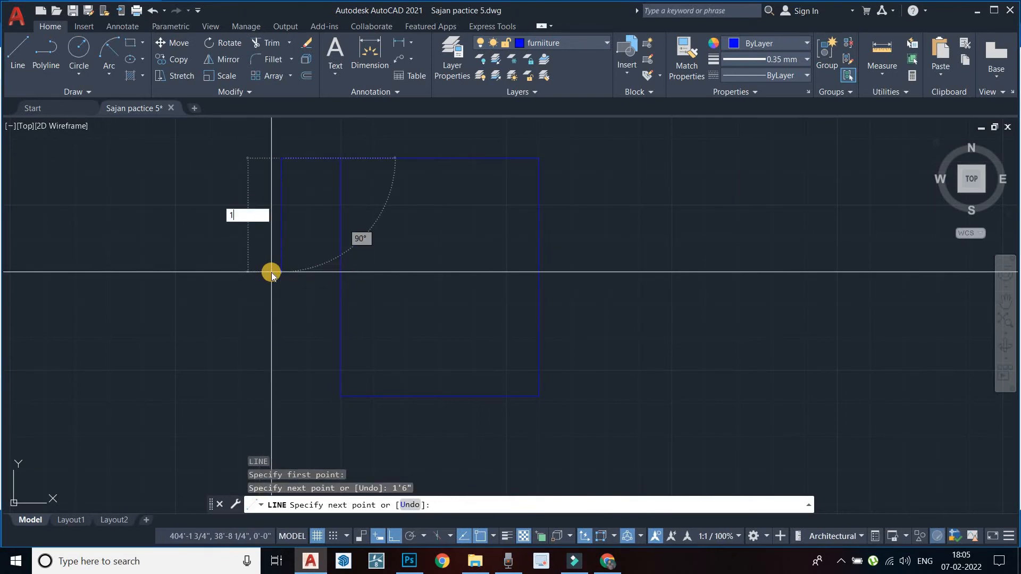
type("1'6\"")
key("Return")
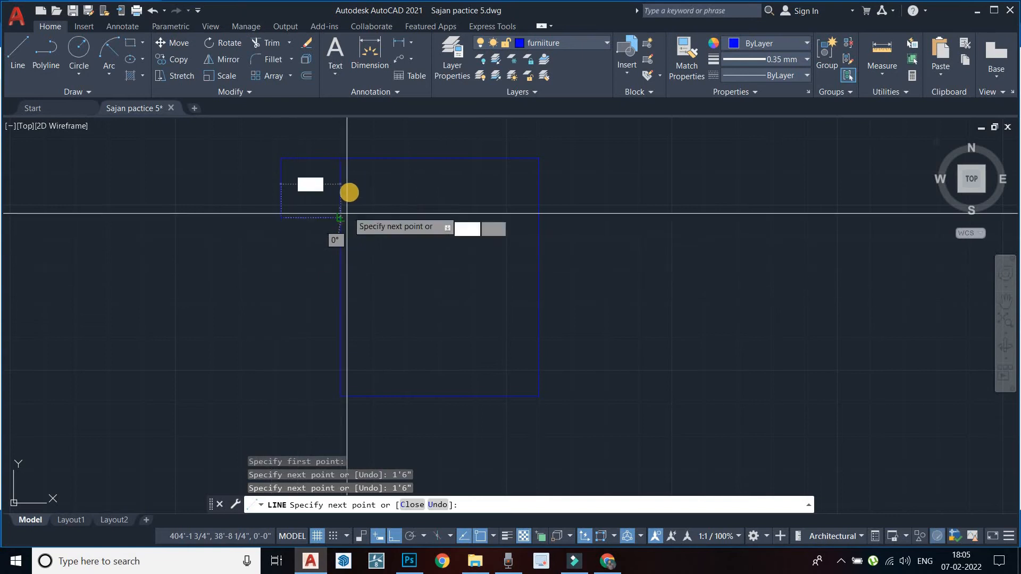
left_click(340, 219)
key("Escape")
scroll(406, 277, "down", 4)
scroll(431, 251, "up", 2)
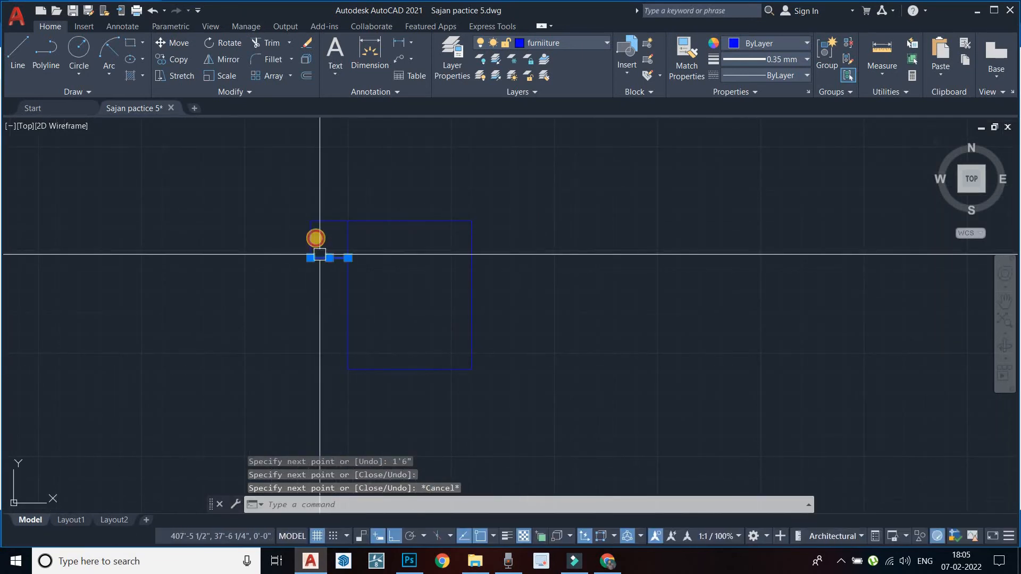
Step: Mirror the nightstand across the bed's vertical centerline, using the midpoint of its top edge, and keep the source lines
scroll(319, 255, "up", 3)
left_click(342, 194)
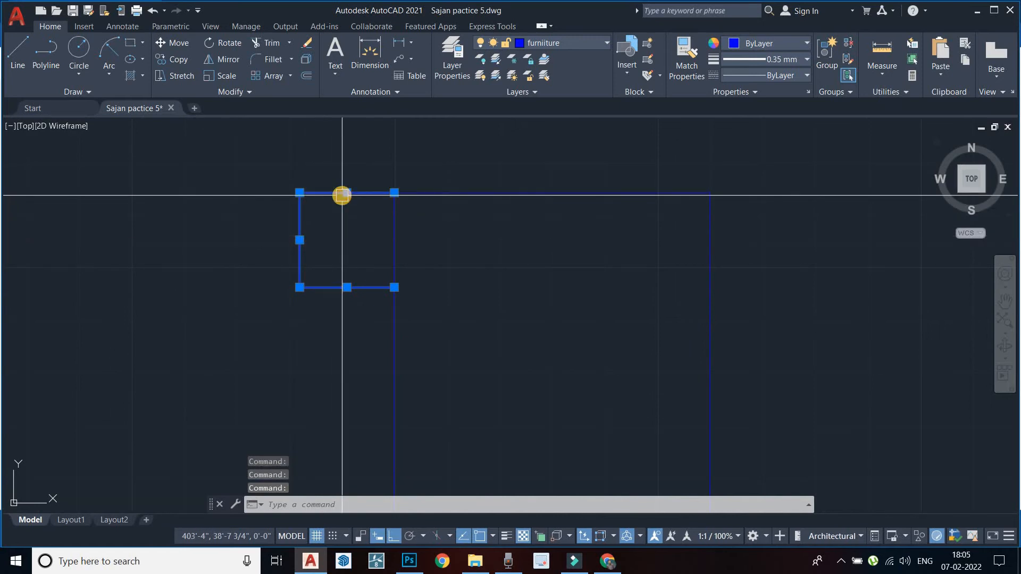
key("Return")
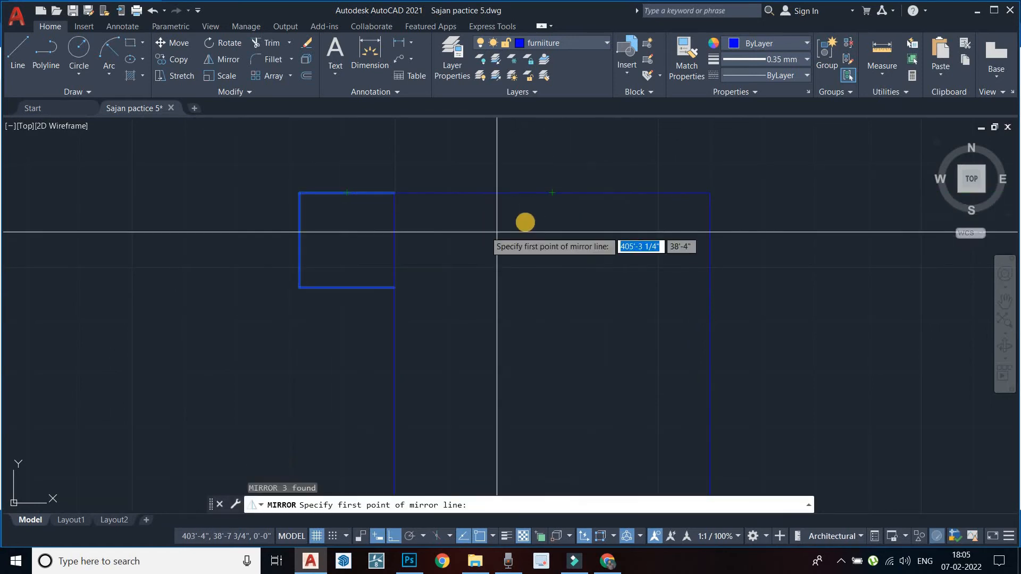
left_click(551, 193)
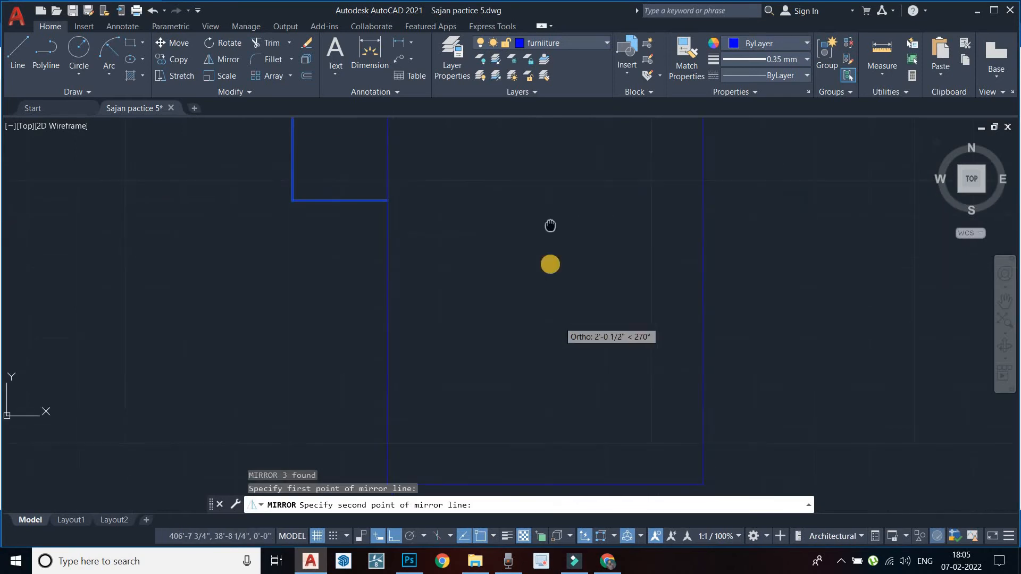
scroll(559, 319, "down", 5)
left_click(598, 331)
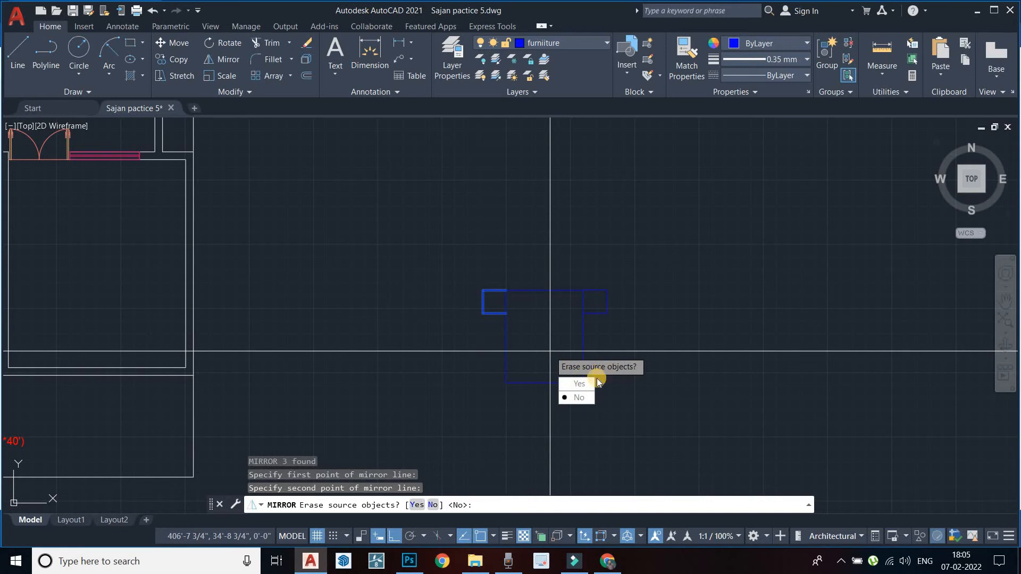
left_click(579, 396)
scroll(595, 304, "up", 4)
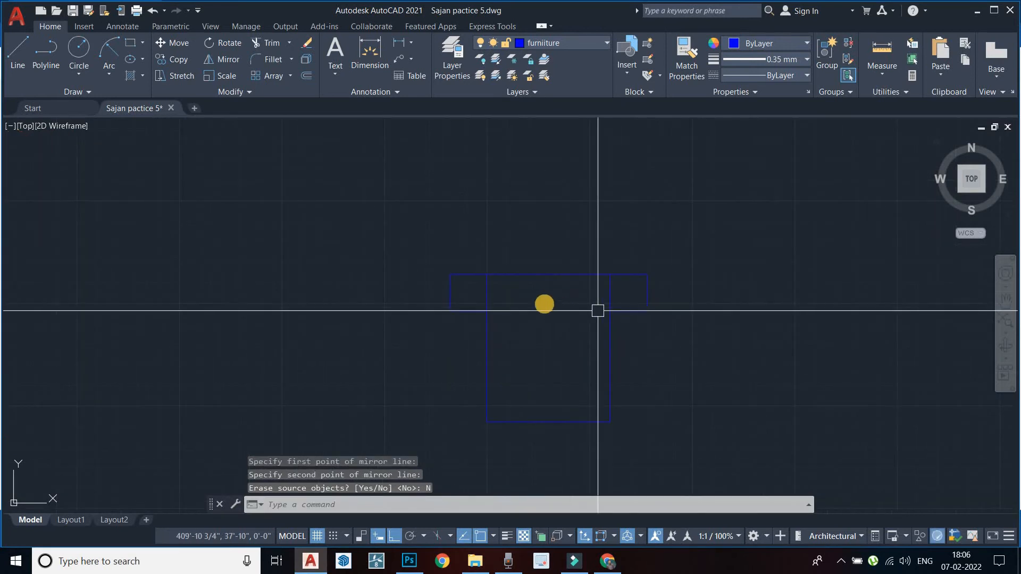
key("Escape")
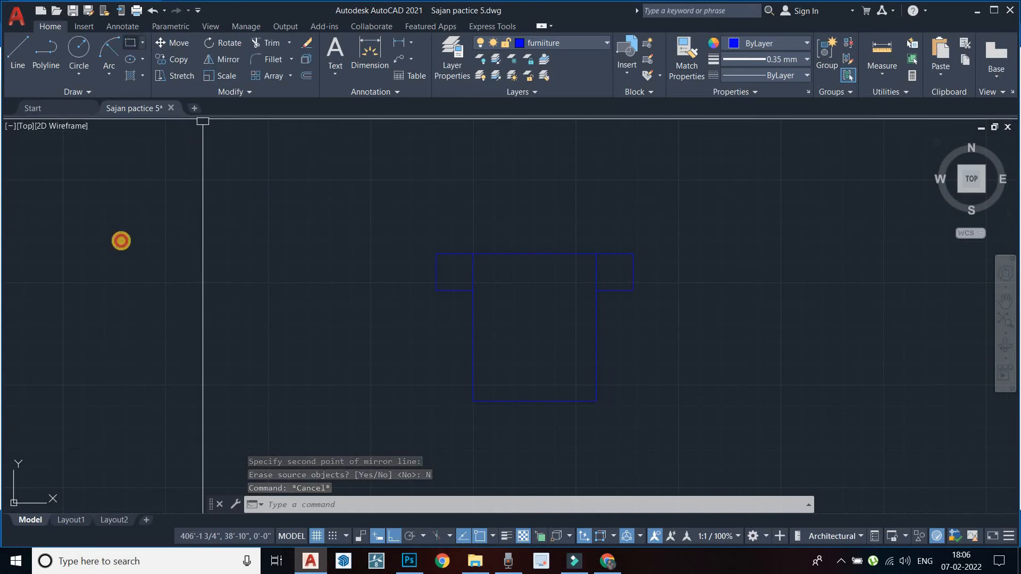
Step: Draw a pillow rectangle about 1'10" wide and 1' high just inside the bed's upper left corner
scroll(488, 267, "up", 4)
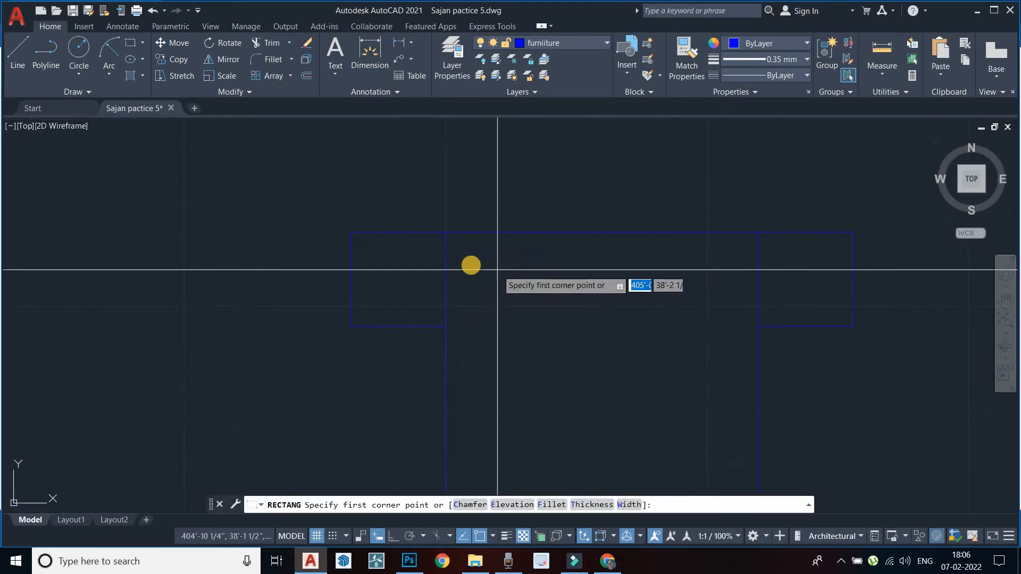
left_click(466, 257)
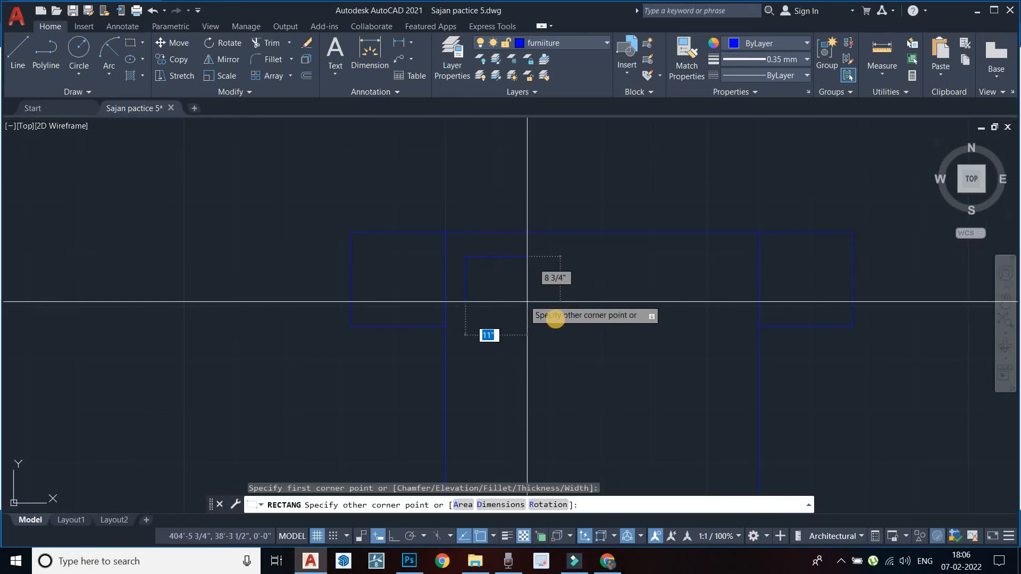
left_click(578, 319)
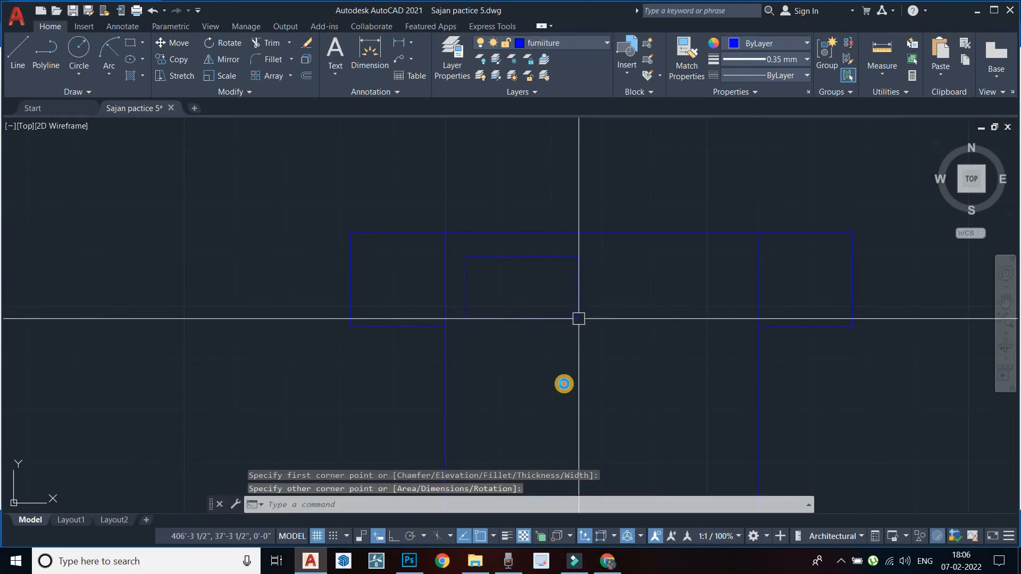
key("F8")
key("Escape")
key("Escape")
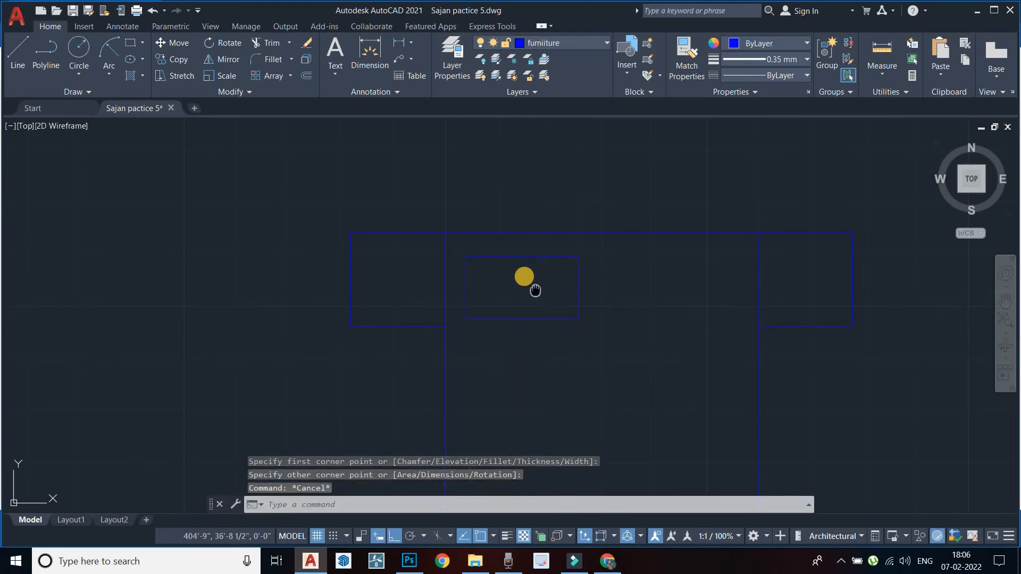
middle_click_drag(533, 289, 524, 276)
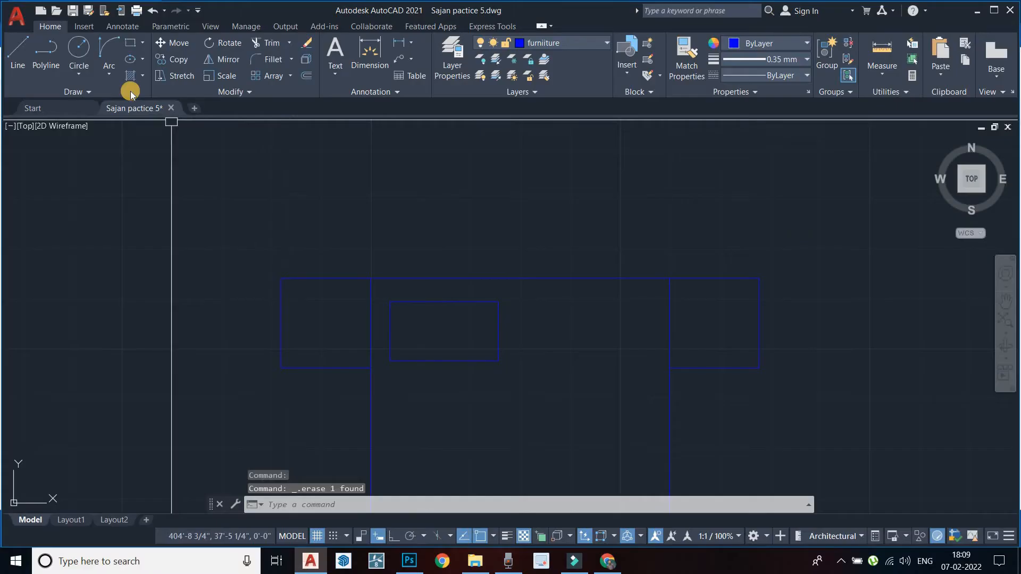
Step: Draw a Start, End, Direction arc between the pillow rectangle's upper corners, curving inward with a start tangent of about 12°
left_click(109, 76)
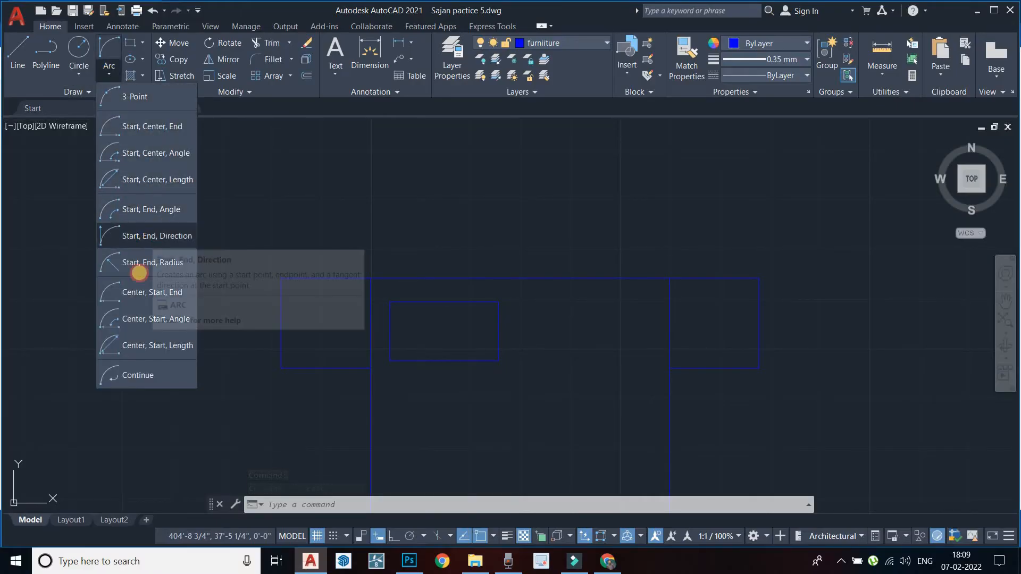
left_click(160, 263)
scroll(392, 306, "up", 6)
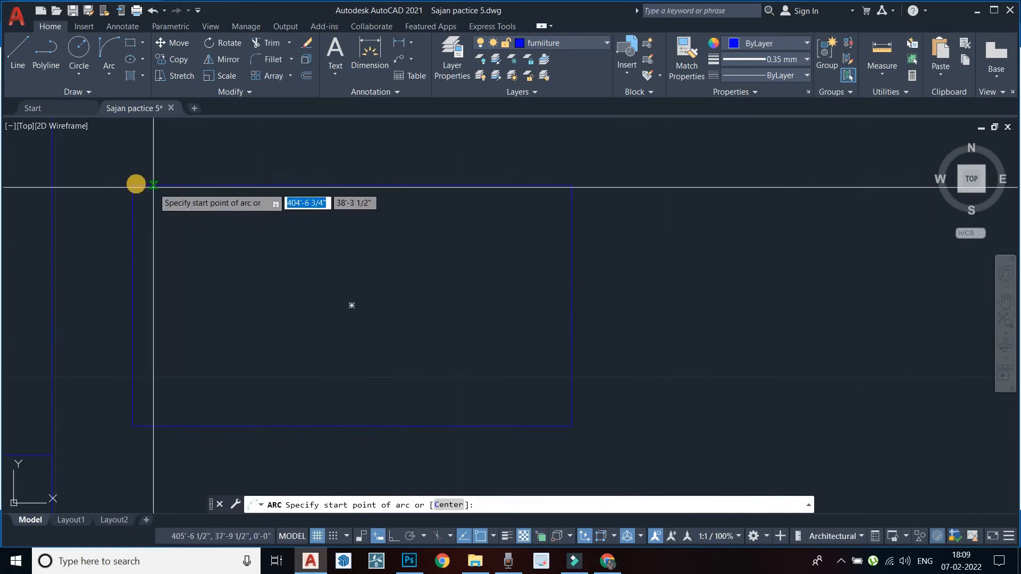
left_click(133, 185)
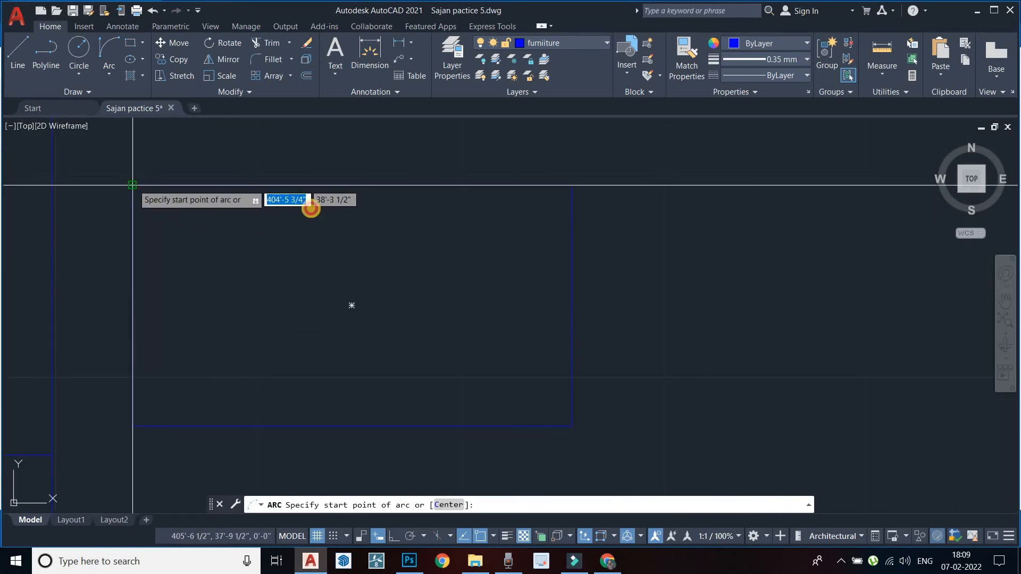
left_click(569, 185)
scroll(506, 230, "up", 3)
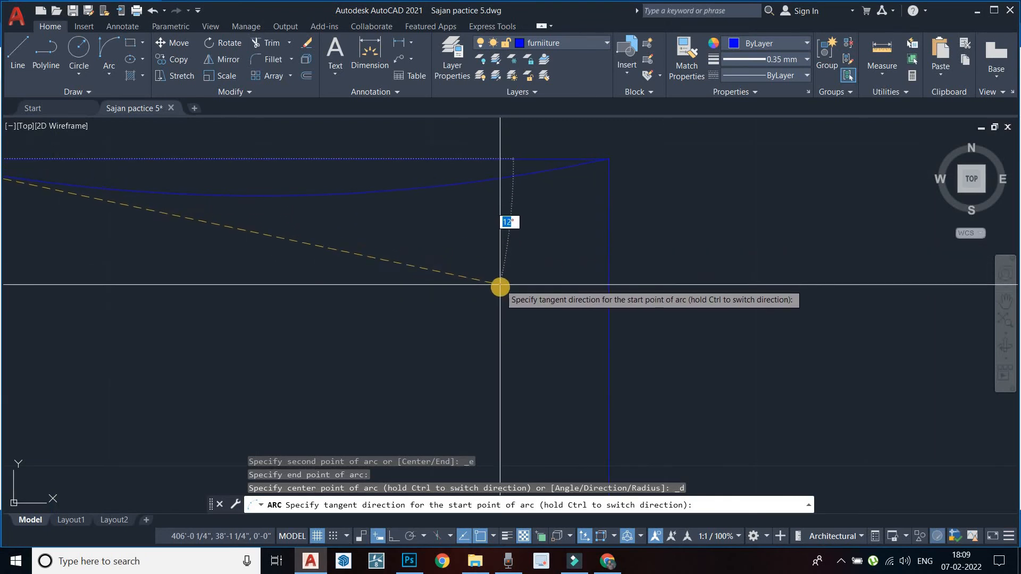
left_click(500, 285)
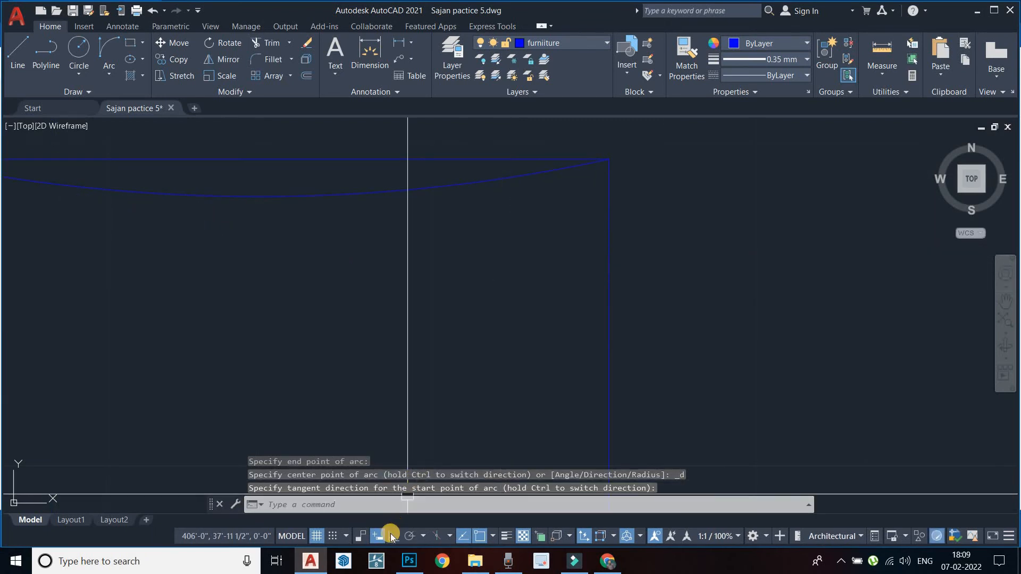
key("Escape")
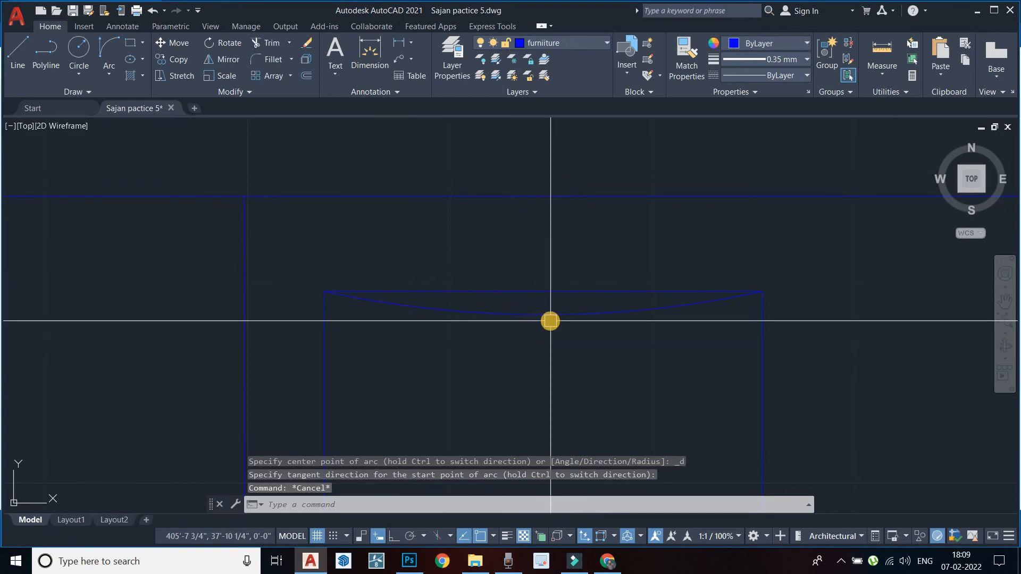
Step: Mirror the pillow's top arc across the rectangle's horizontal midline with Ortho on, keeping the source arc
left_click(543, 295)
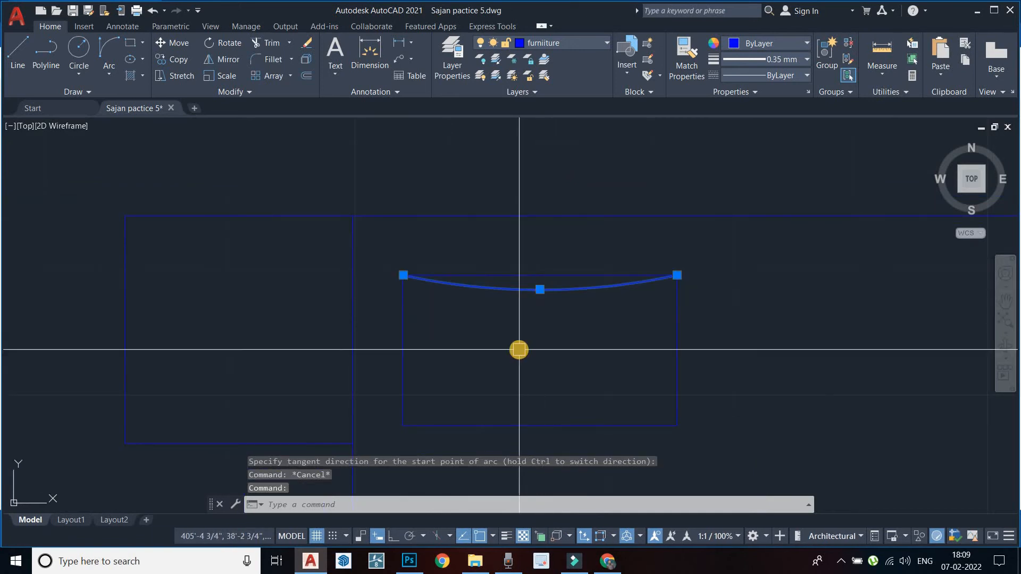
type("mi")
key("Return")
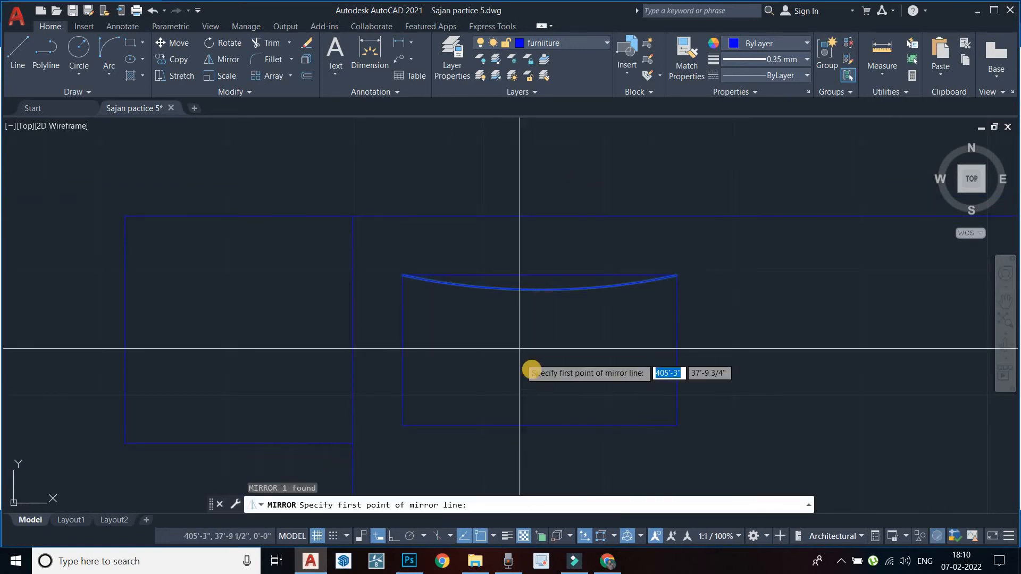
left_click(667, 310)
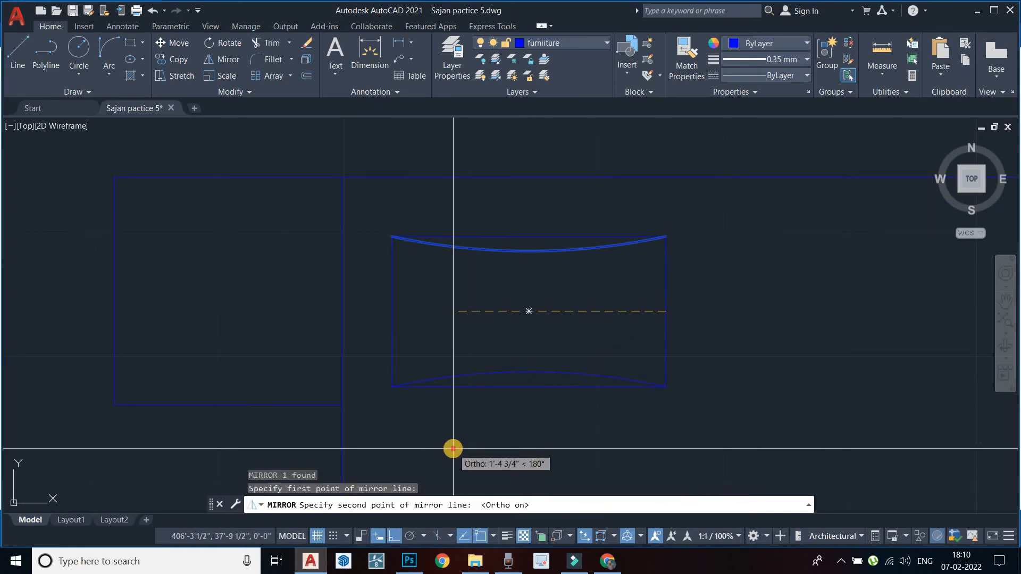
left_click(453, 448)
left_click(480, 495)
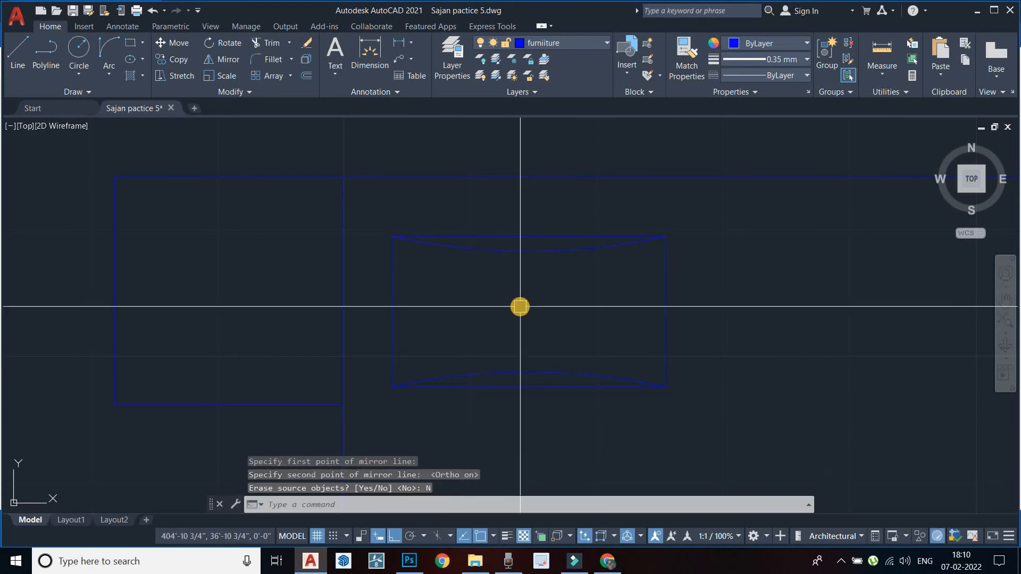
middle_click_drag(519, 305, 554, 283)
key("Escape")
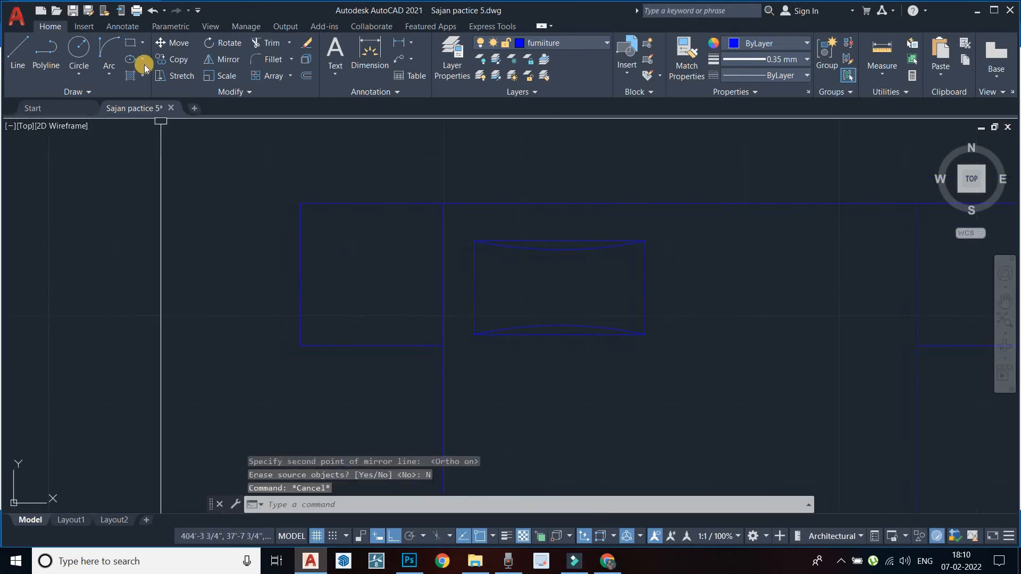
left_click(105, 78)
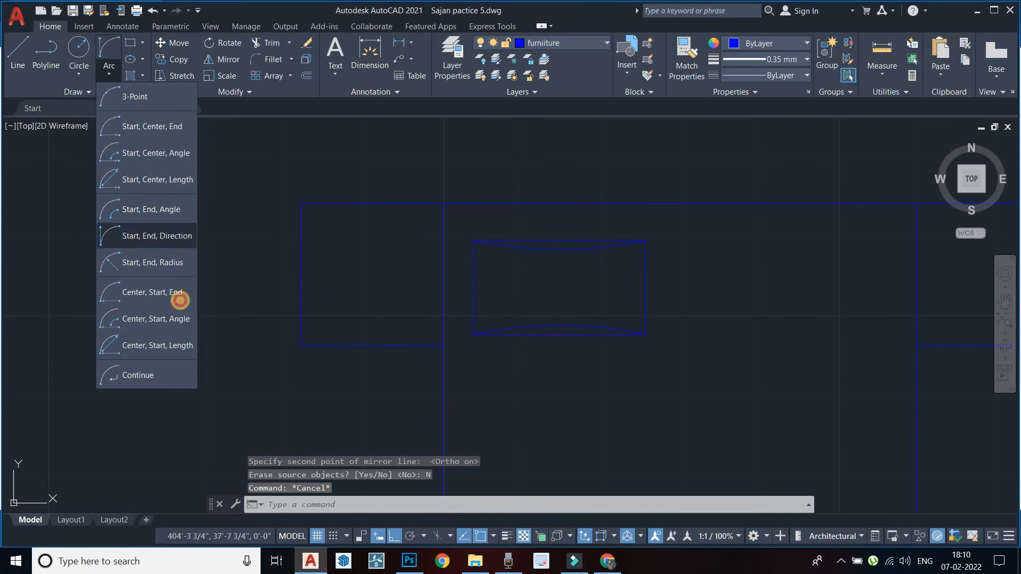
left_click(156, 236)
middle_click_drag(519, 269, 482, 245)
scroll(481, 247, "up", 1)
left_click(408, 196)
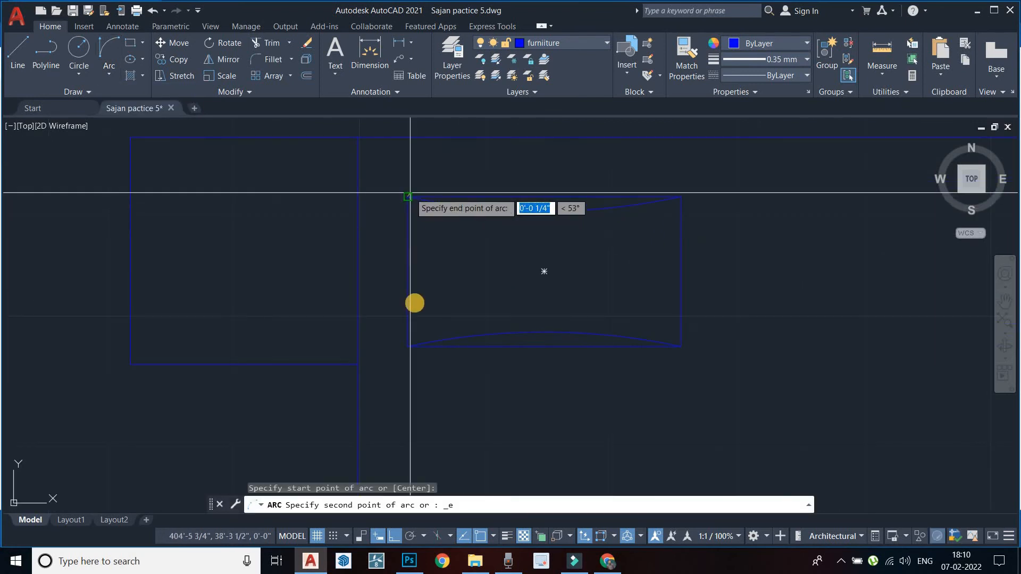
left_click(407, 346)
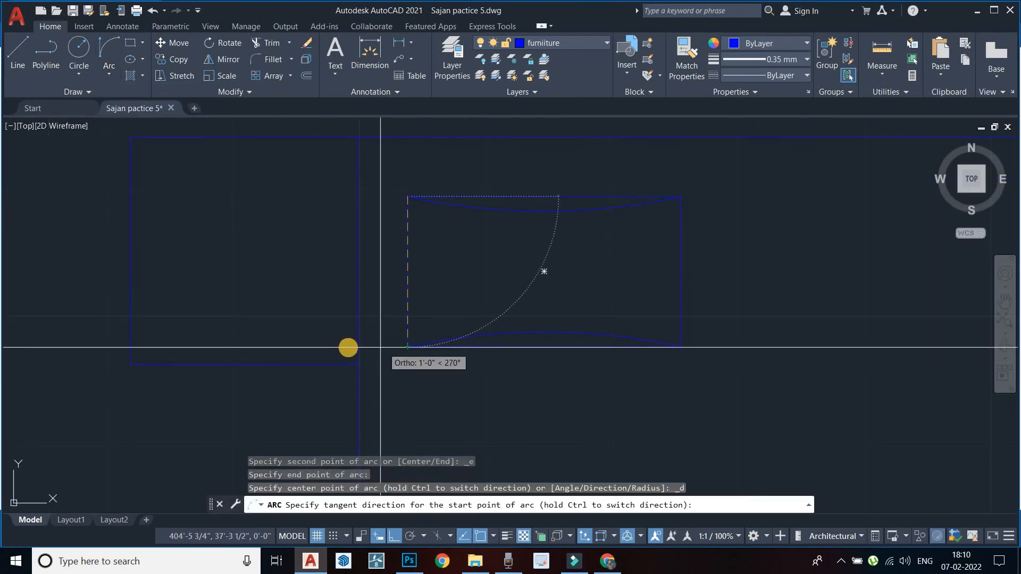
scroll(417, 308, "up", 4)
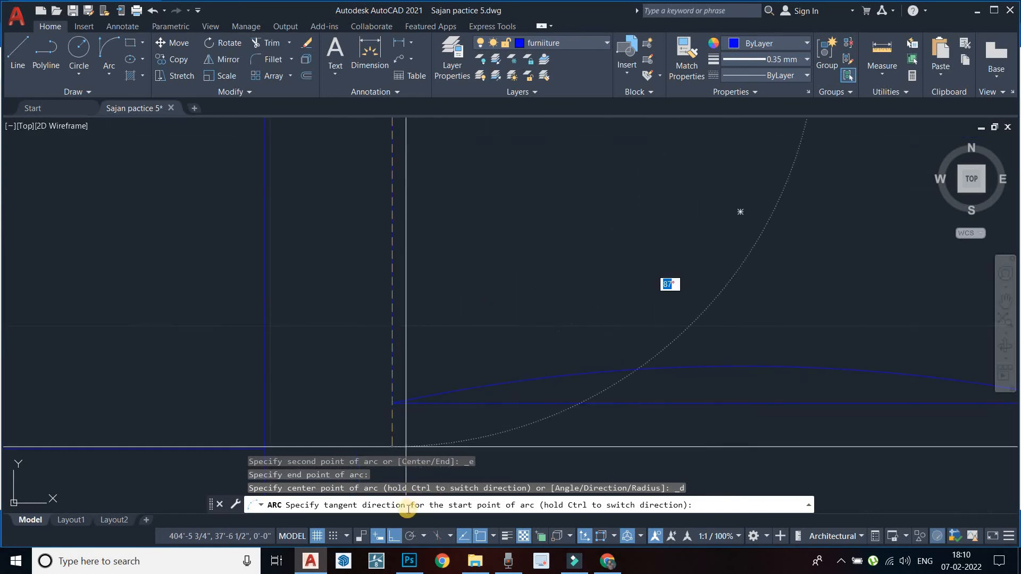
left_click(392, 556)
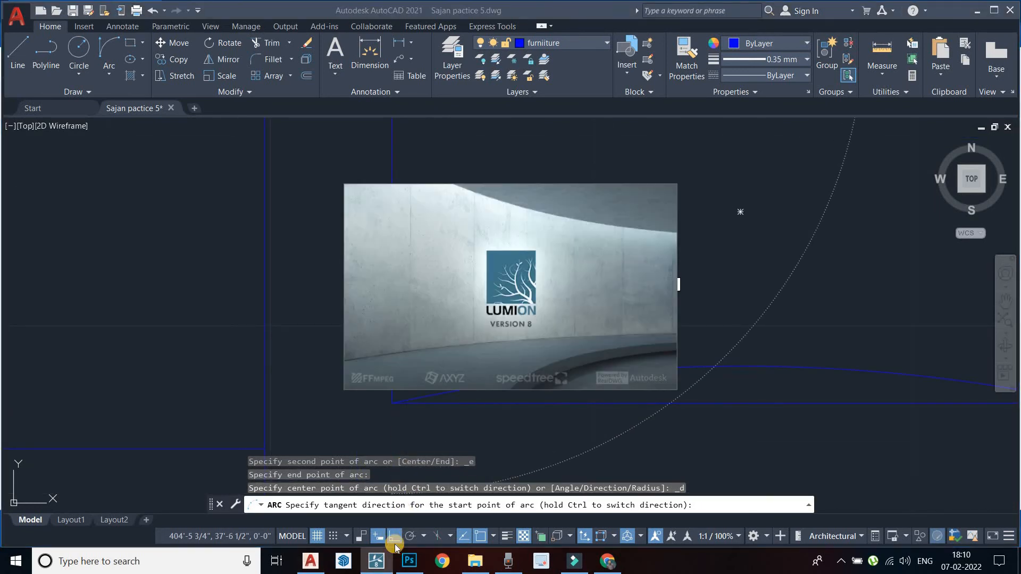
left_click(397, 538)
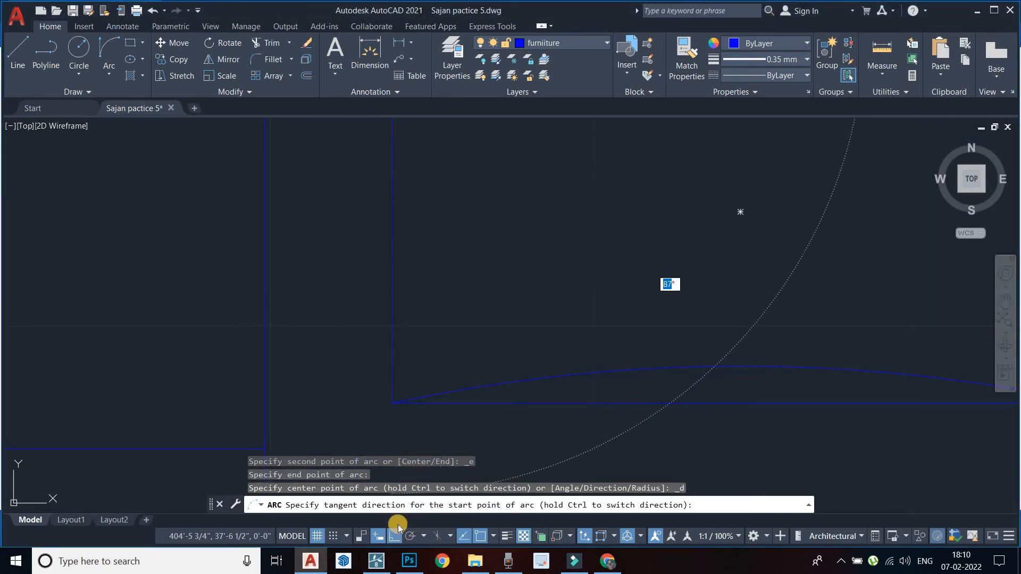
scroll(460, 329, "down", 2)
middle_click_drag(460, 329, 451, 366)
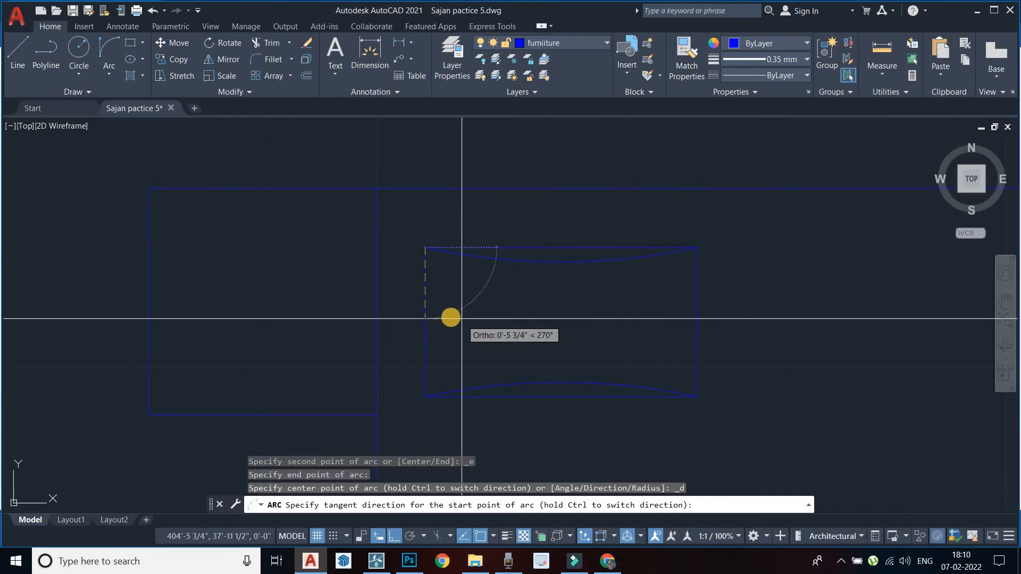
scroll(452, 317, "up", 3)
scroll(408, 329, "down", 2)
middle_click_drag(407, 329, 412, 272)
key("Escape")
Step: Turn Ortho off and draw a Start, End, Direction arc between the pillow rectangle's left corners, curving slightly inward
left_click(393, 538)
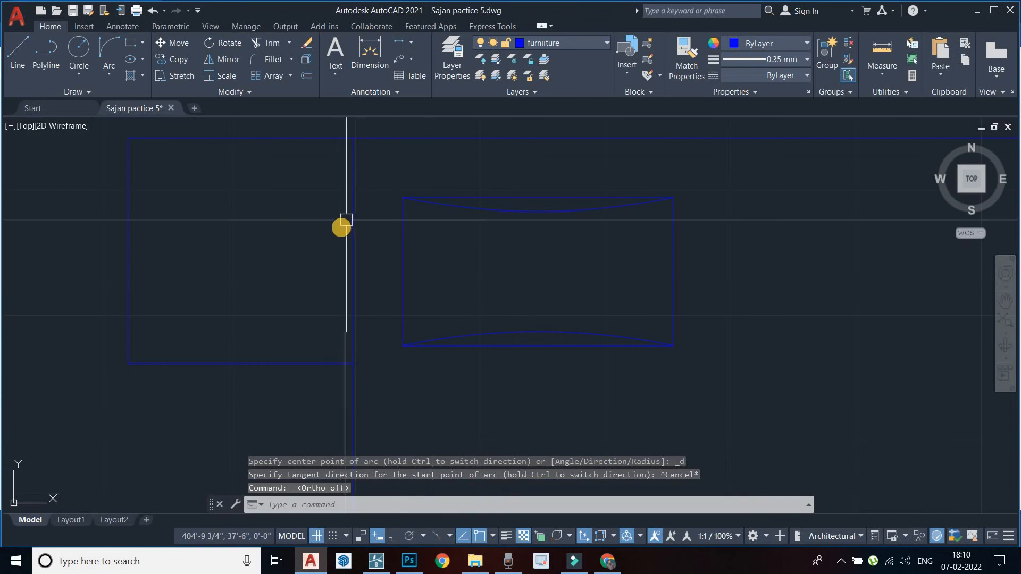
left_click(113, 70)
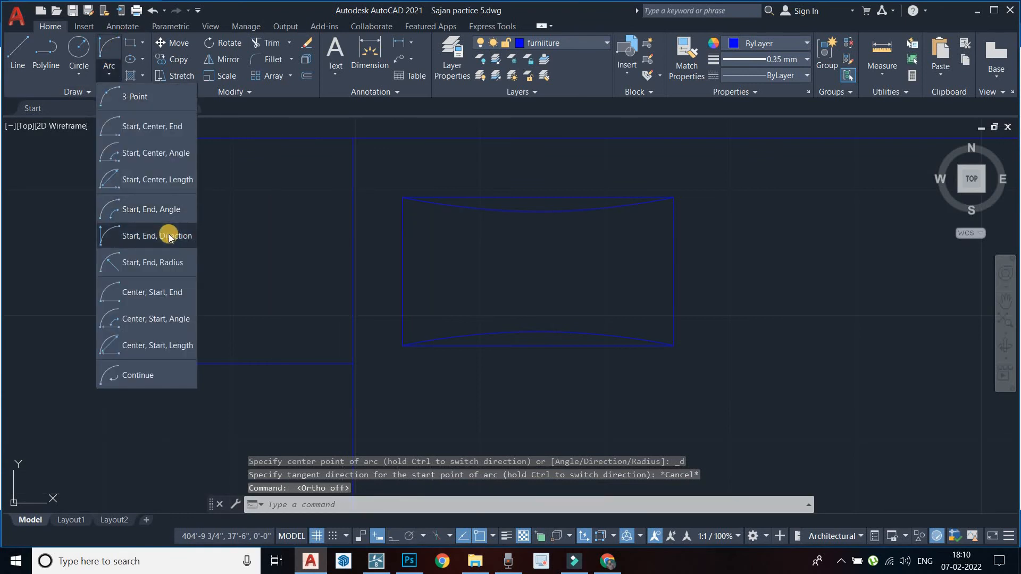
left_click(169, 237)
left_click(403, 198)
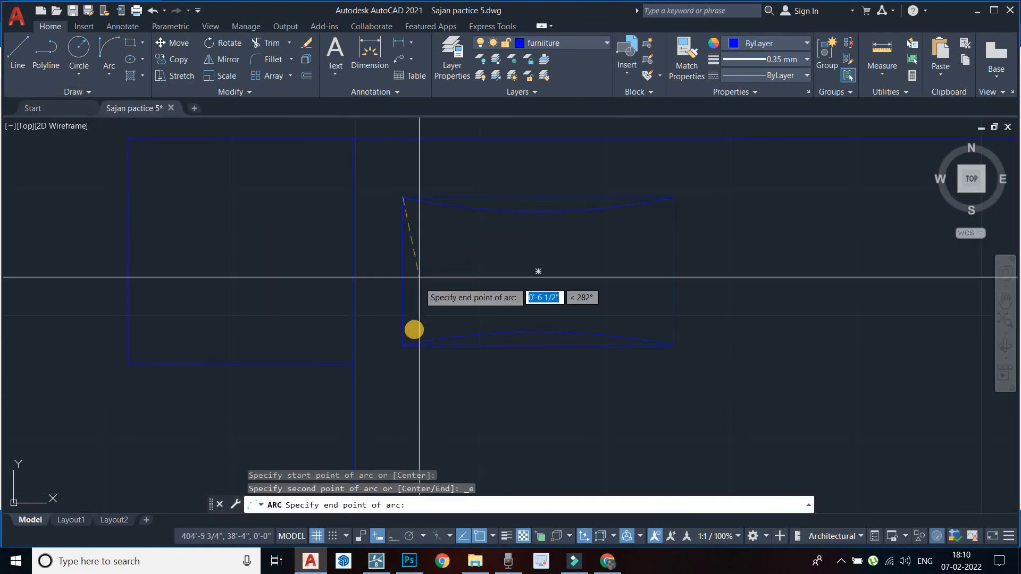
left_click(416, 337)
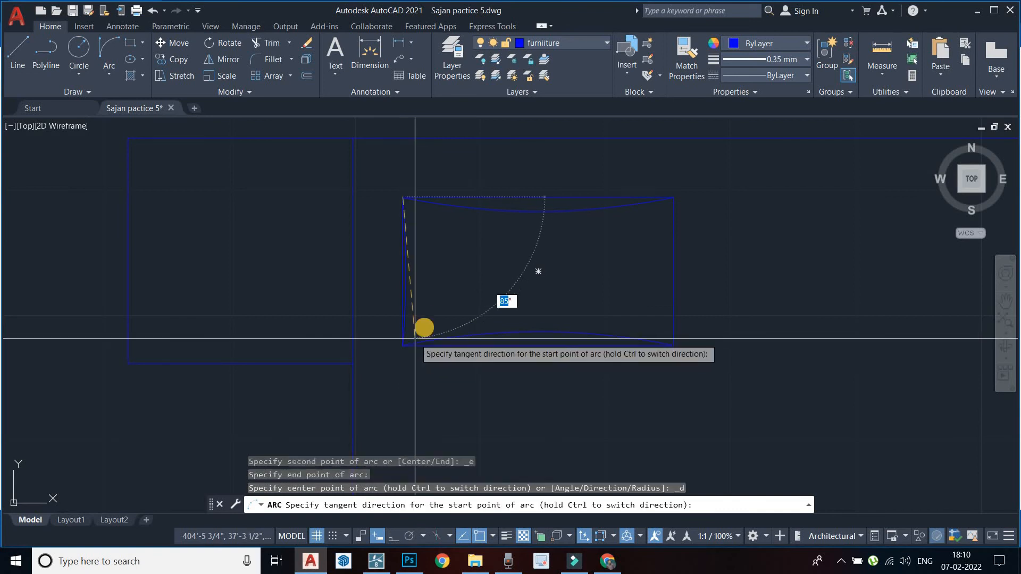
left_click(423, 291)
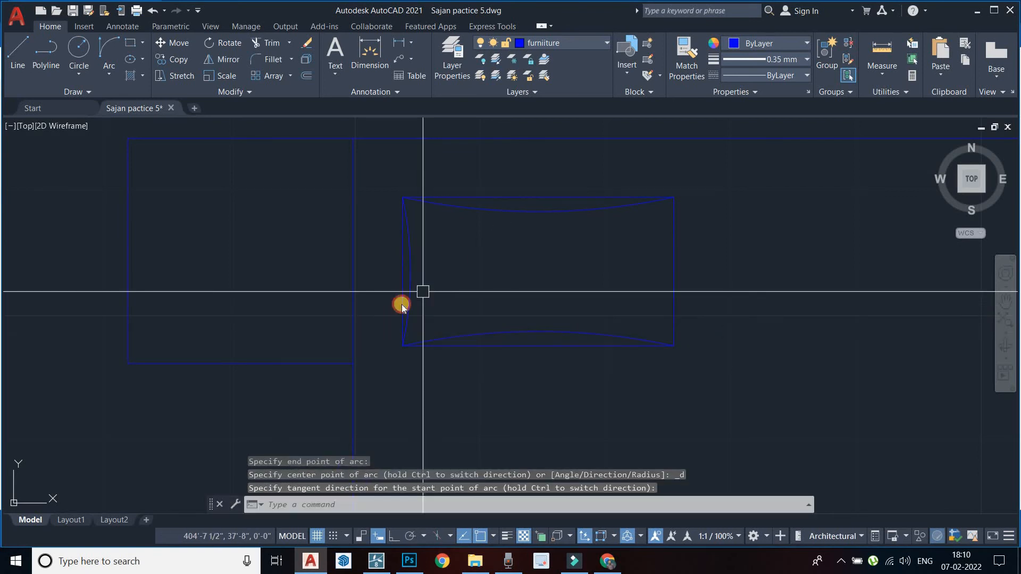
scroll(415, 267, "up", 2)
key("Escape")
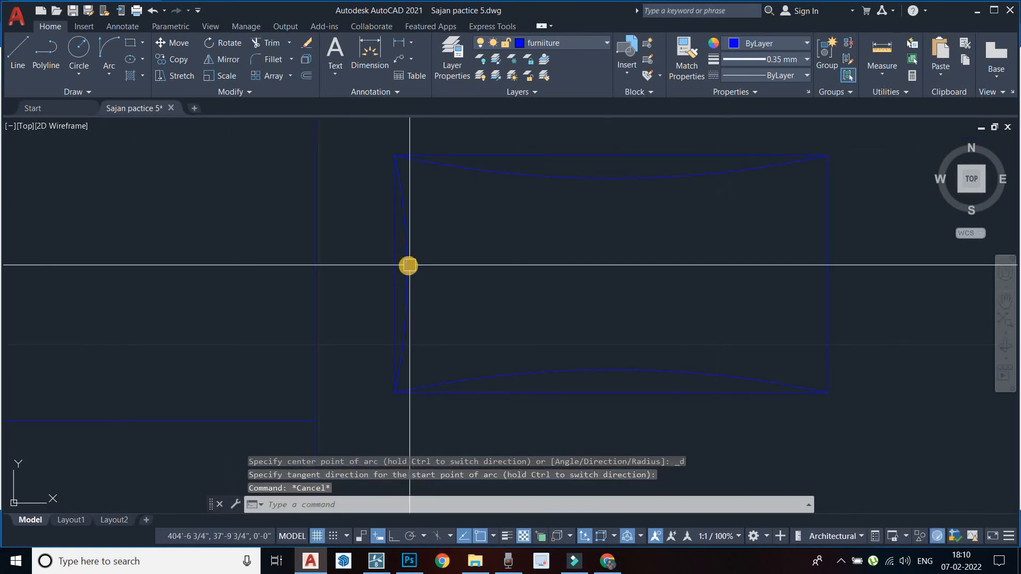
Step: Mirror the pillow's left arc across the rectangle's vertical midline with Ortho on, keeping the source arc
left_click(409, 264)
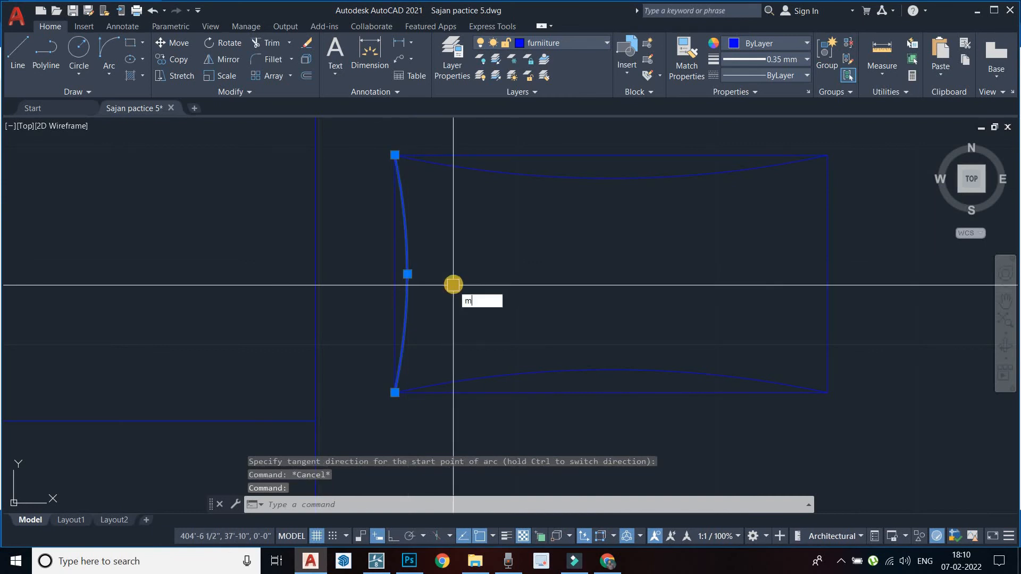
key("Return")
middle_click_drag(745, 285, 656, 260)
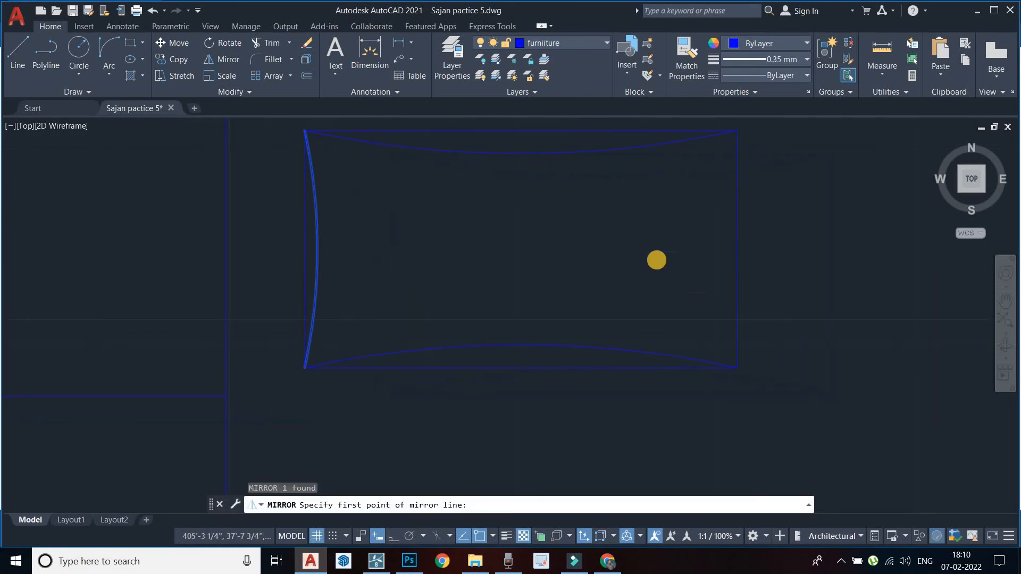
left_click(521, 366)
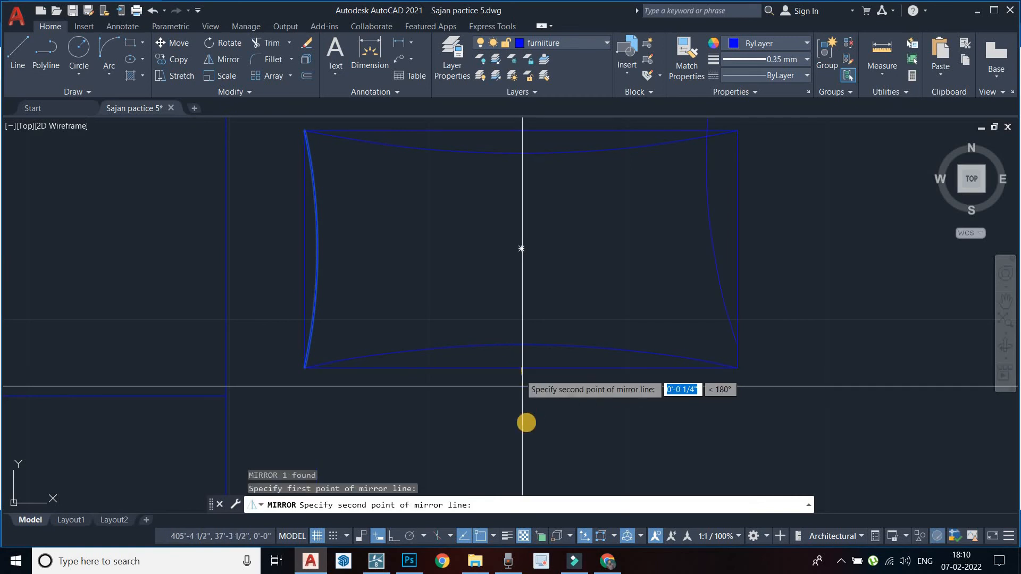
left_click(393, 535)
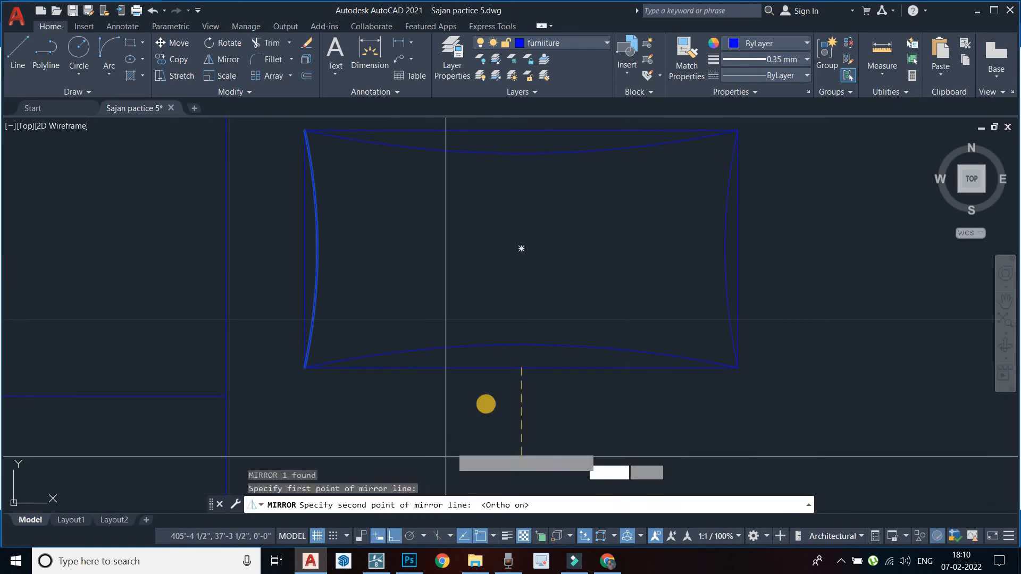
left_click(486, 404)
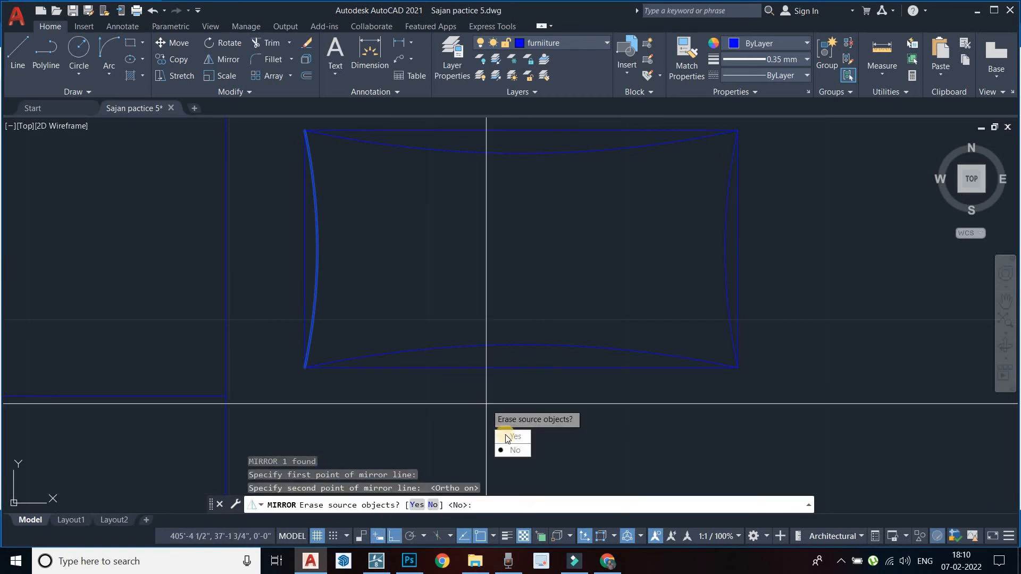
left_click(508, 450)
key("Escape")
scroll(510, 313, "down", 3)
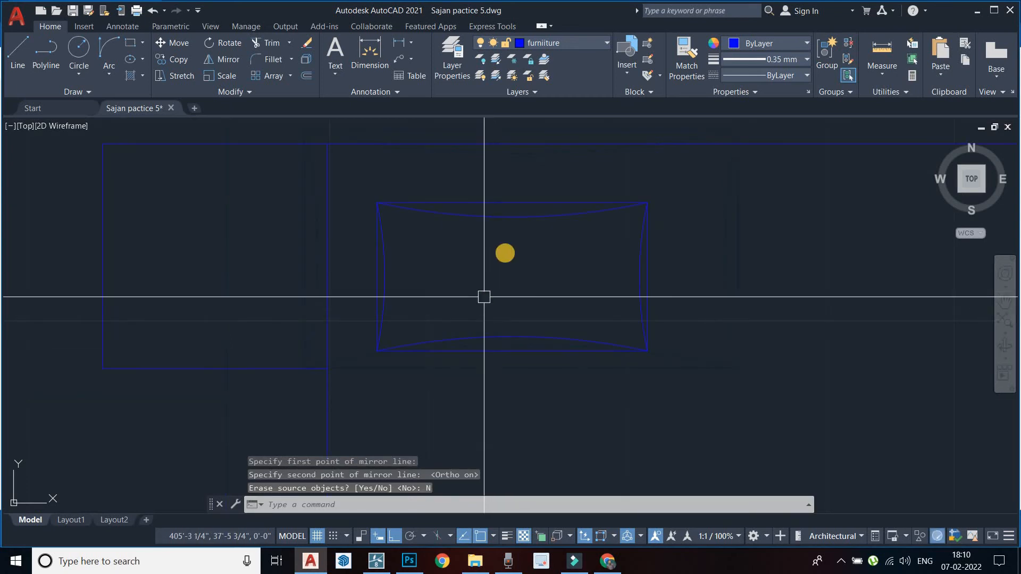
Step: Delete the pillow's construction rectangle, leaving only the four inward-curving arcs
left_click(517, 201)
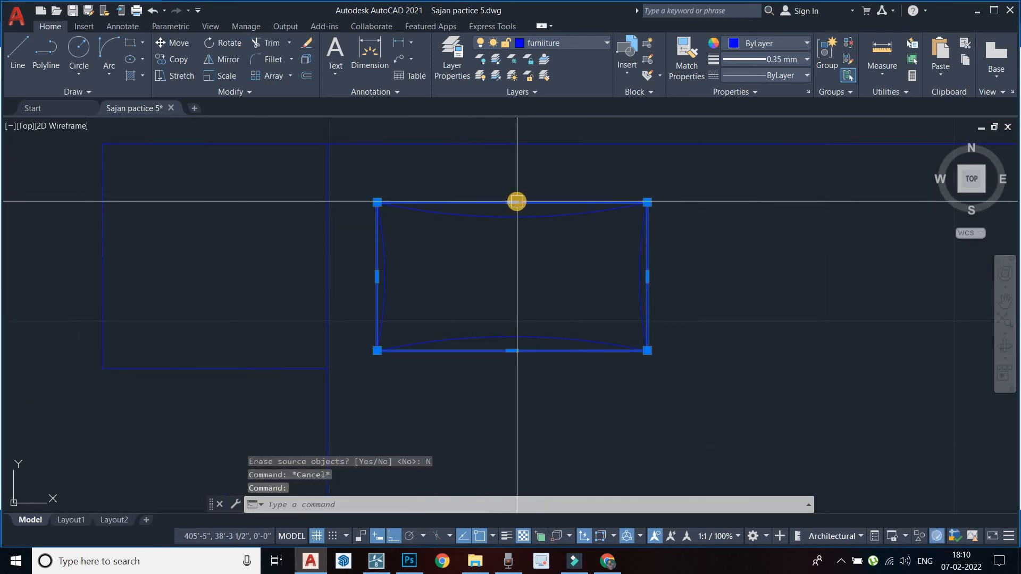
scroll(490, 239, "down", 3)
key("Delete")
scroll(553, 307, "down", 1)
middle_click_drag(532, 294, 529, 288)
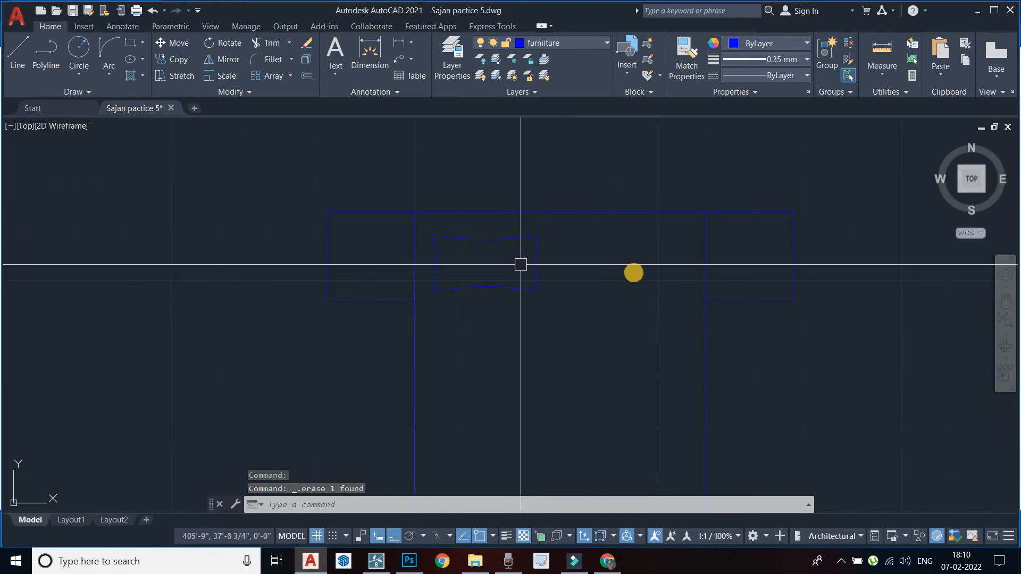
Step: Mirror the four pillow arcs across the bed's vertical centre line from the headboard edge's midpoint, keeping the source objects
left_click(571, 317)
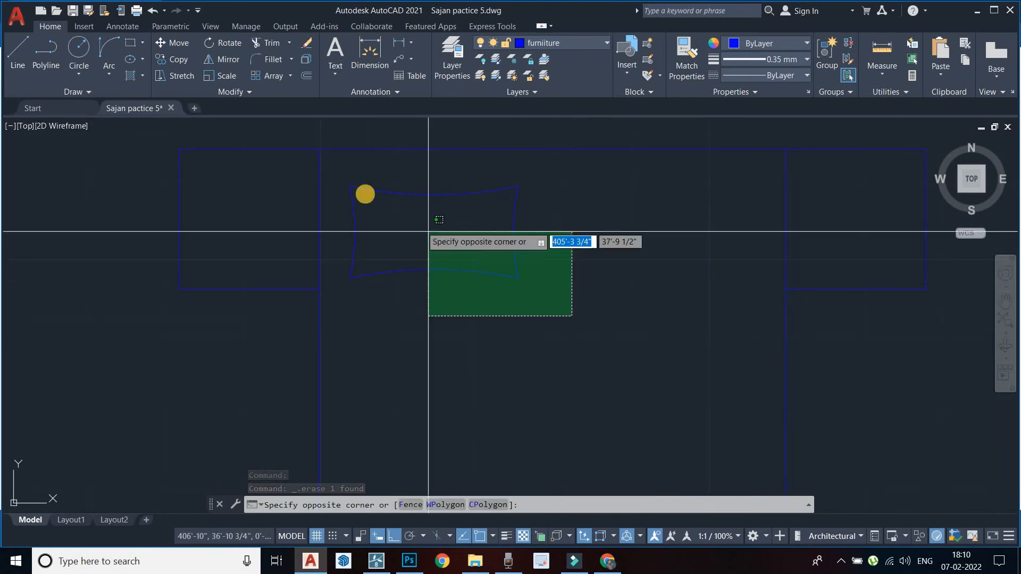
left_click(340, 170)
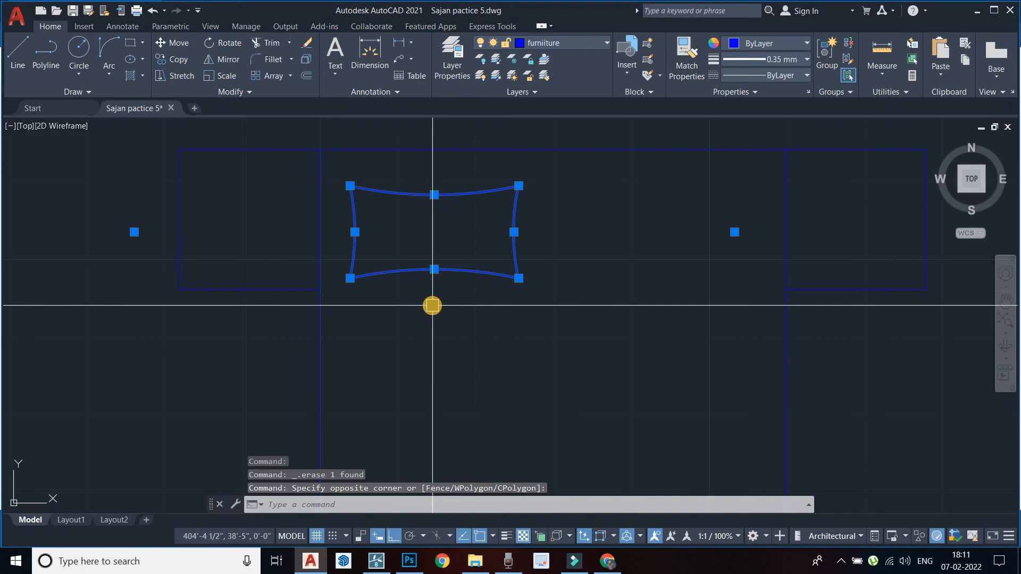
type("mi")
key("Return")
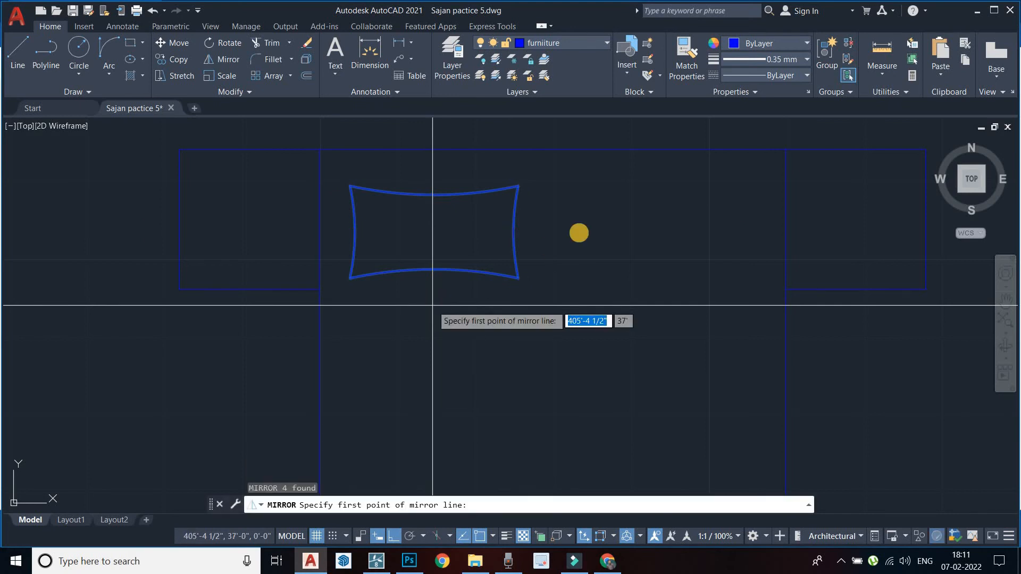
mouse_move(579, 231)
middle_mouse_down()
mouse_move(529, 246)
mouse_move(526, 261)
middle_mouse_up()
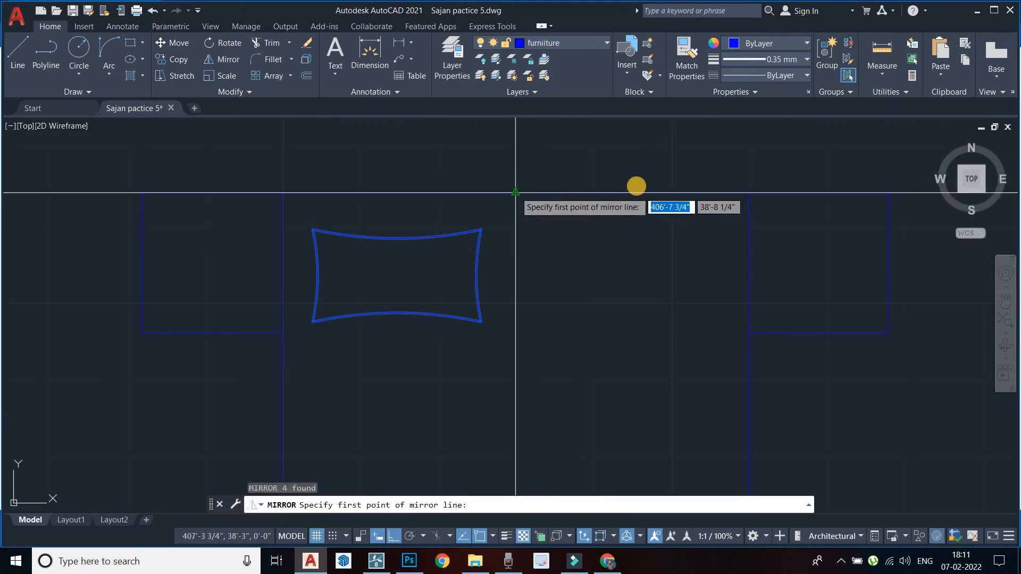
left_click(515, 193)
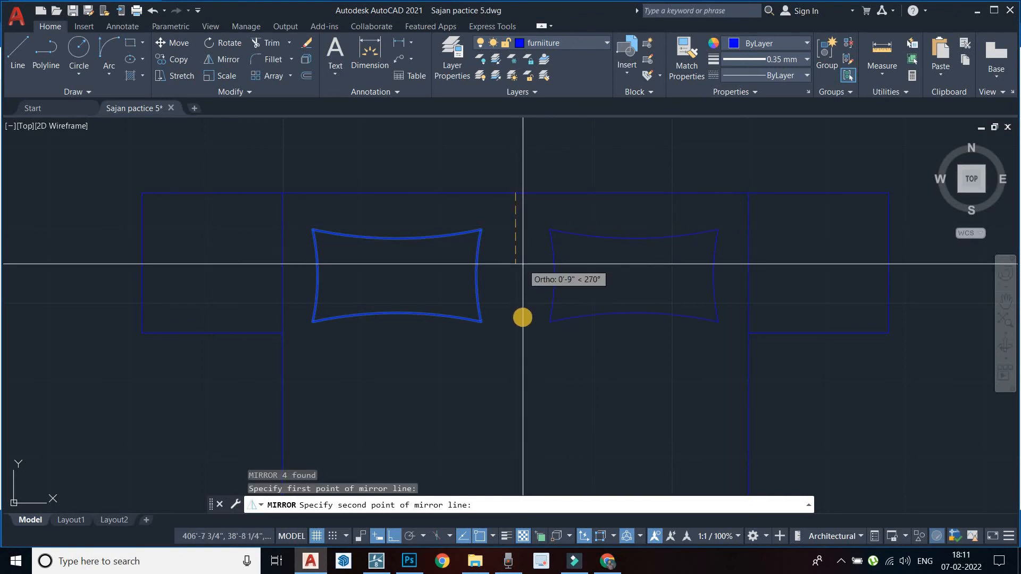
left_click(530, 396)
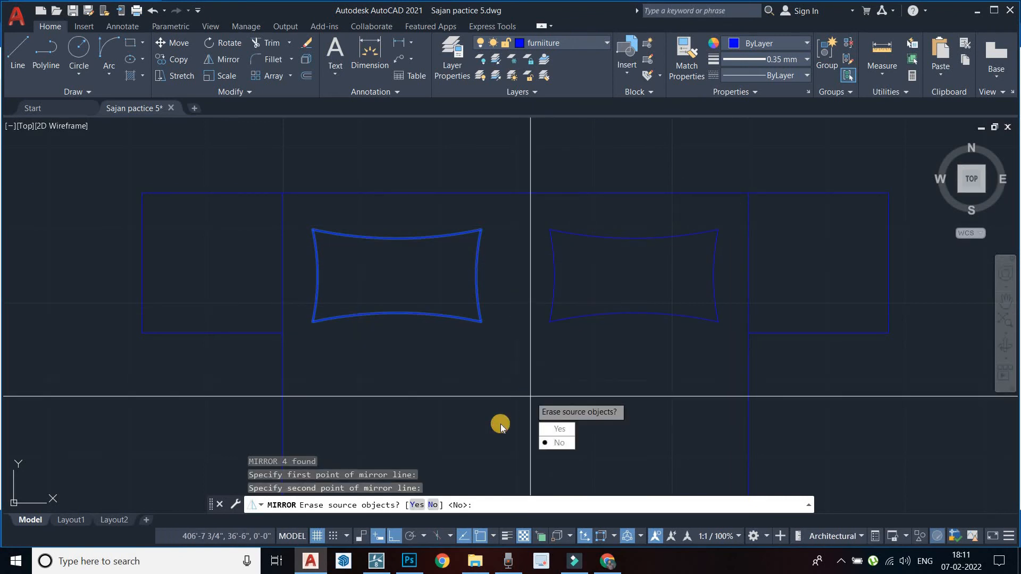
left_click(559, 444)
key("Escape")
scroll(478, 266, "down", 5)
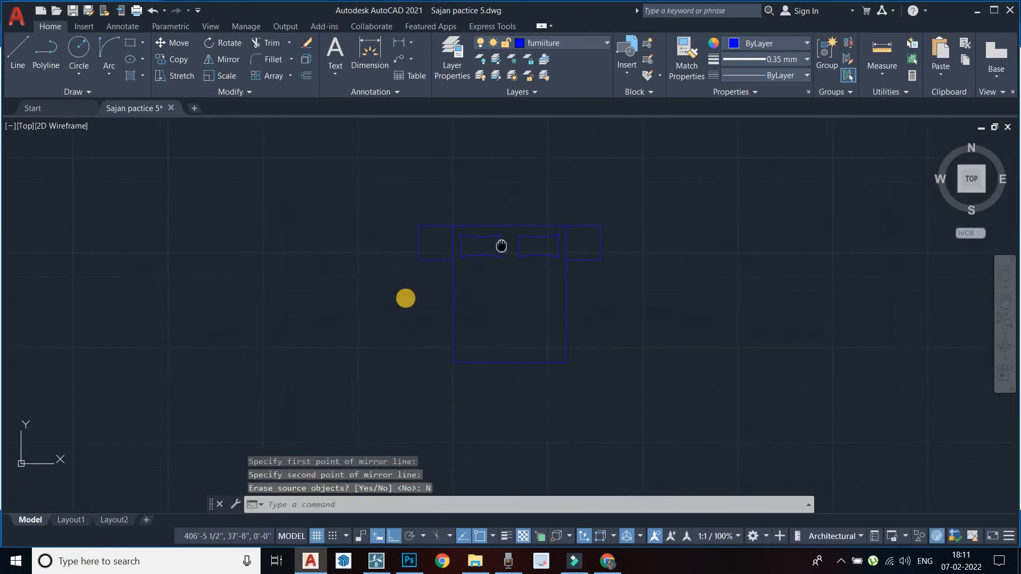
Step: Draw crossing horizontal and vertical centre lines between the edge midpoints of the left nightstand
scroll(469, 241, "up", 2)
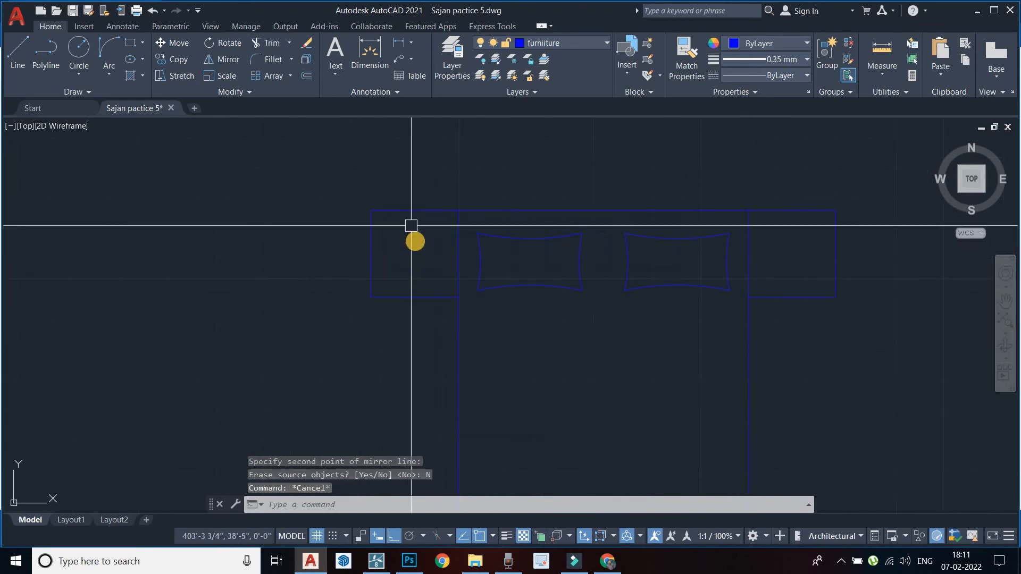
type("l")
key("Return")
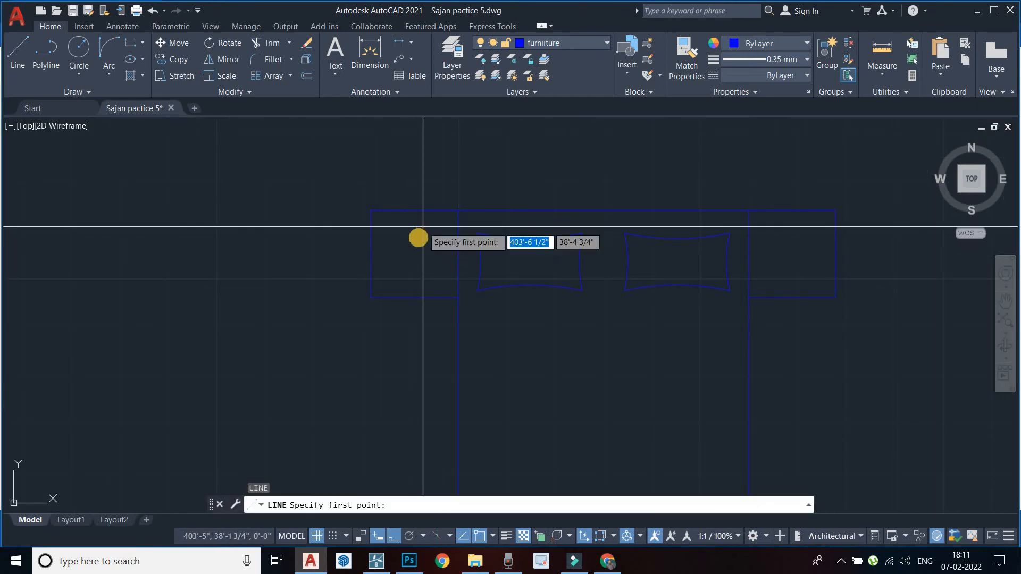
left_click(371, 253)
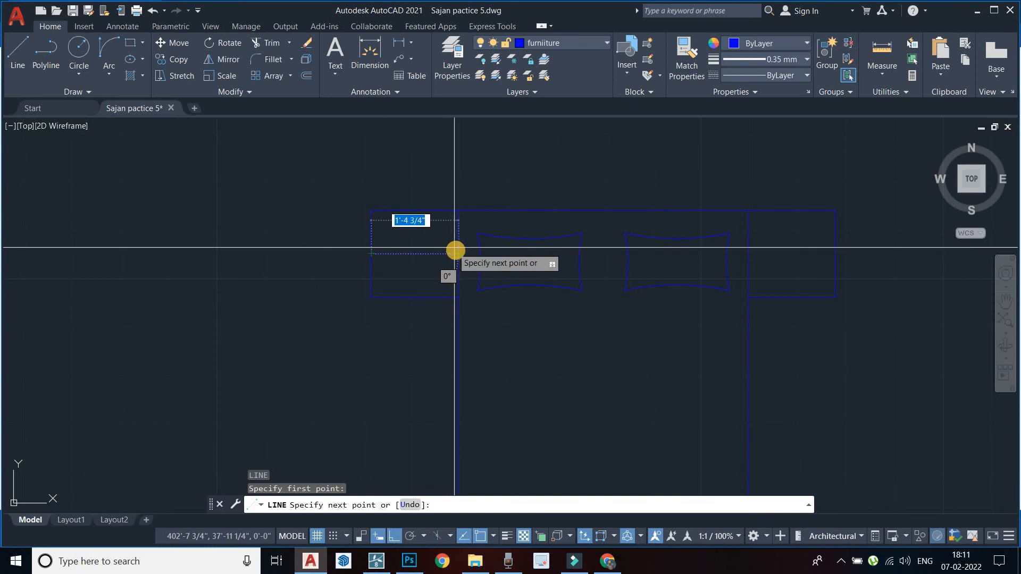
key("Escape")
right_click(350, 181)
left_click(372, 181)
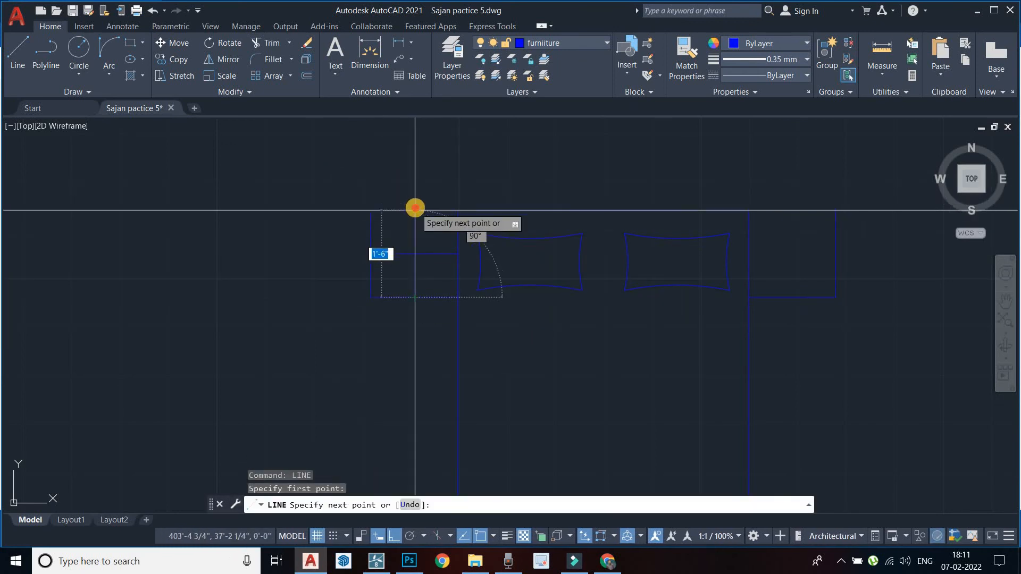
key("Escape")
Step: Draw crossing horizontal and vertical centre lines between the edge midpoints of the right nightstand
right_click(412, 158)
left_click(453, 166)
middle_click_drag(613, 262, 453, 273)
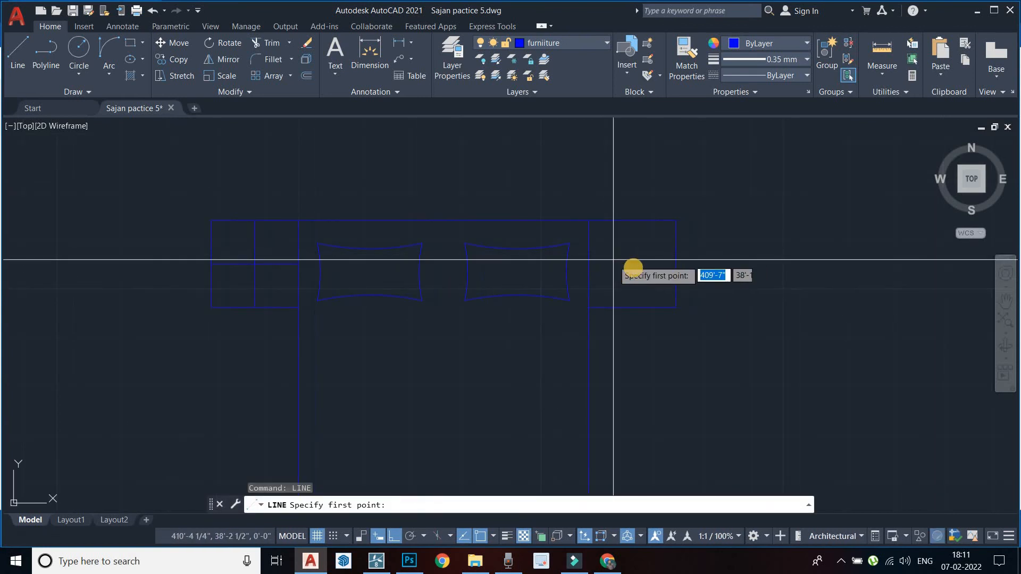
left_click(676, 264)
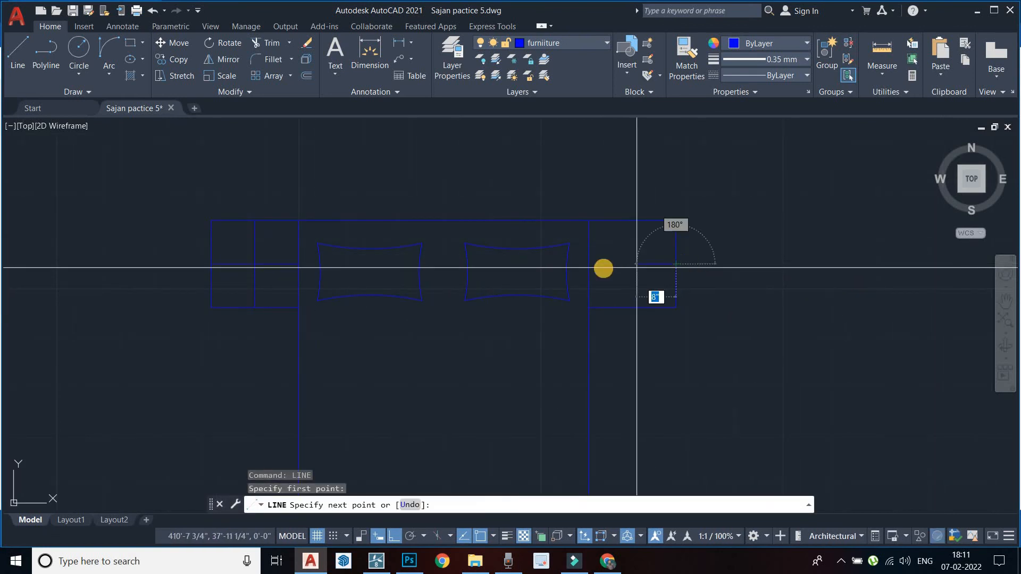
left_click(589, 264)
key("Escape")
right_click(587, 181)
left_click(609, 190)
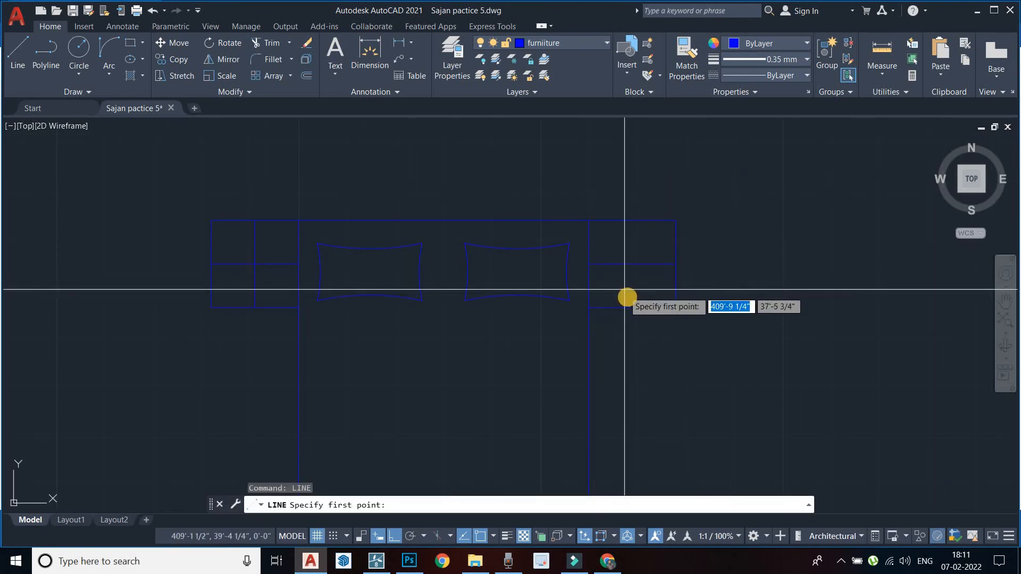
left_click(632, 304)
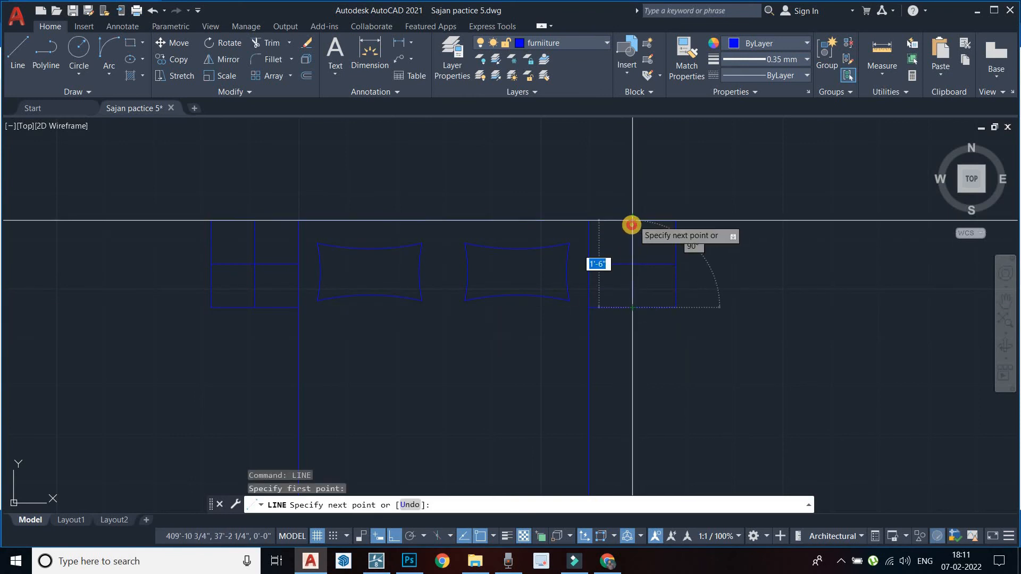
left_click(632, 220)
key("Escape")
Step: Draw a lamp circle with a radius of about 4" centred on the left nightstand's crossing lines
left_click(79, 51)
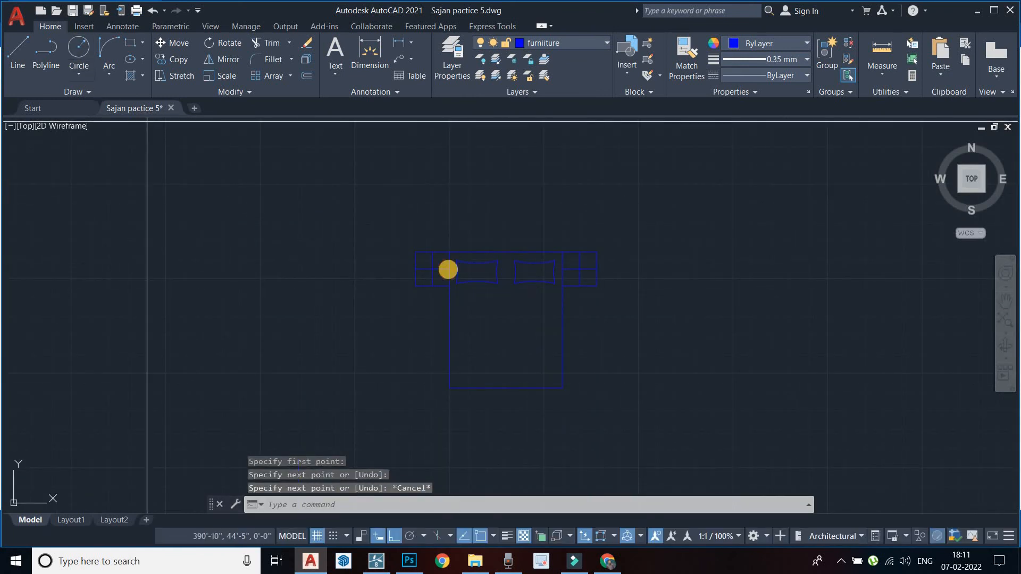
scroll(448, 269, "up", 6)
left_click(451, 265)
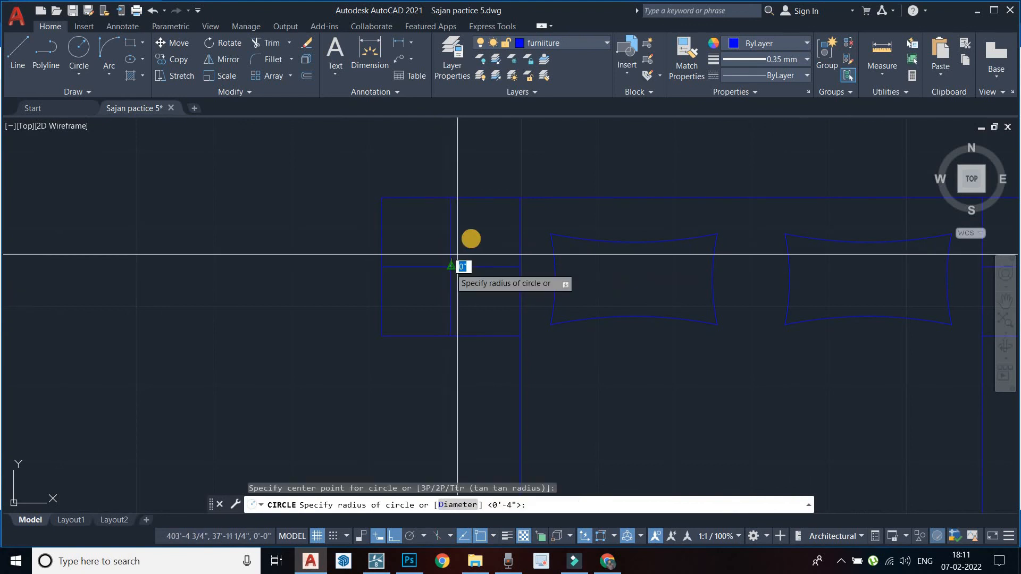
left_click(477, 235)
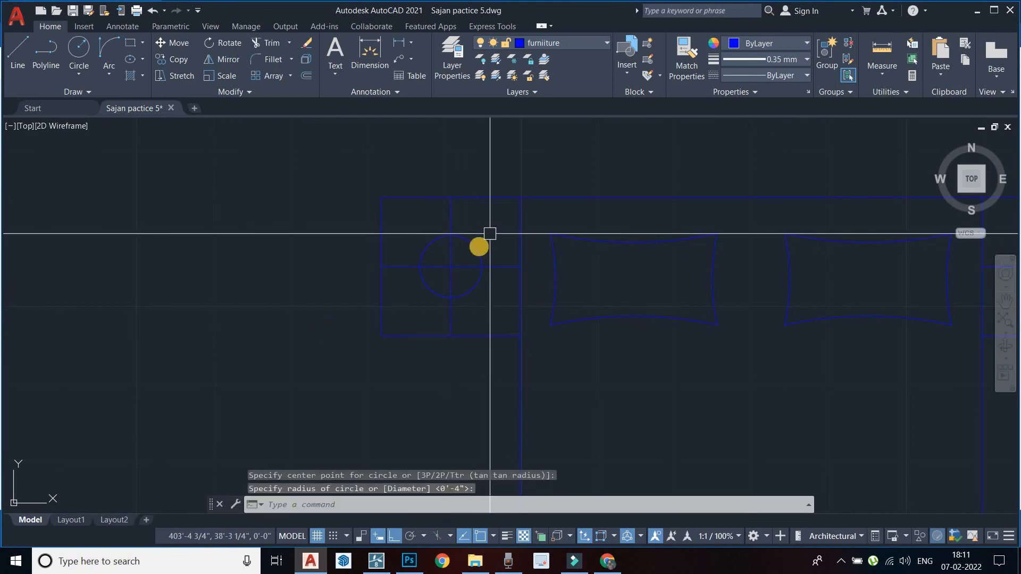
key("Escape")
key("Escape")
Step: Mirror the left nightstand's circle across the bed's vertical centre line onto the right nightstand, keeping the source circle
scroll(478, 250, "down", 3)
scroll(416, 278, "up", 5)
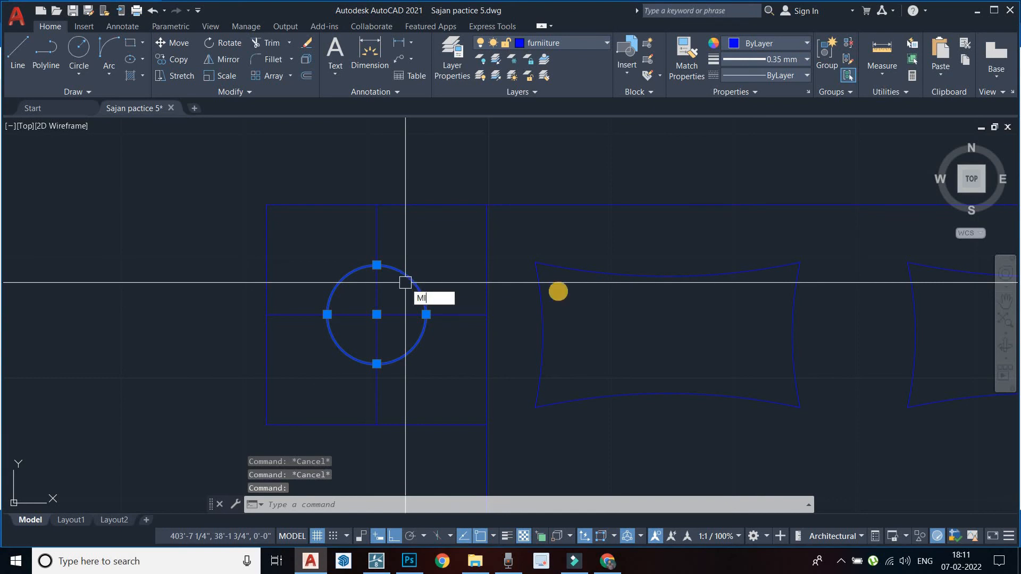
type("MI")
key("Return")
scroll(486, 293, "down", 3)
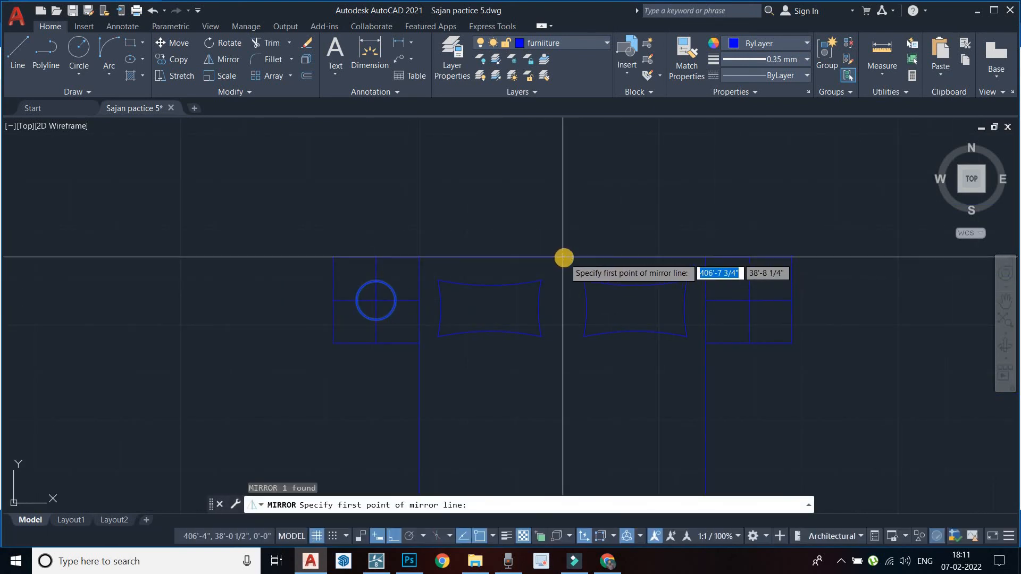
left_click(564, 258)
middle_click_drag(572, 401, 576, 333)
left_click(578, 335)
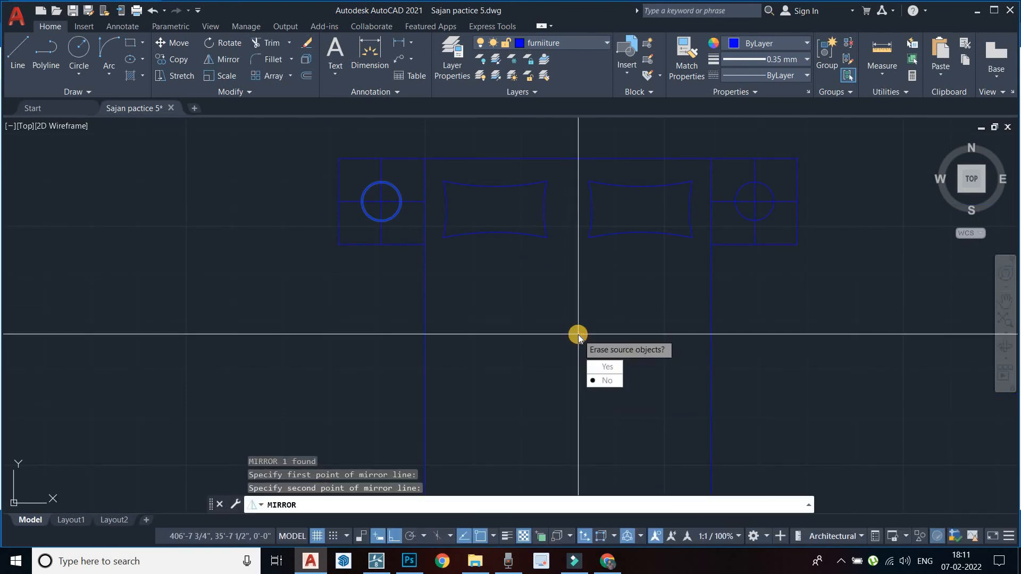
type("n")
key("Return")
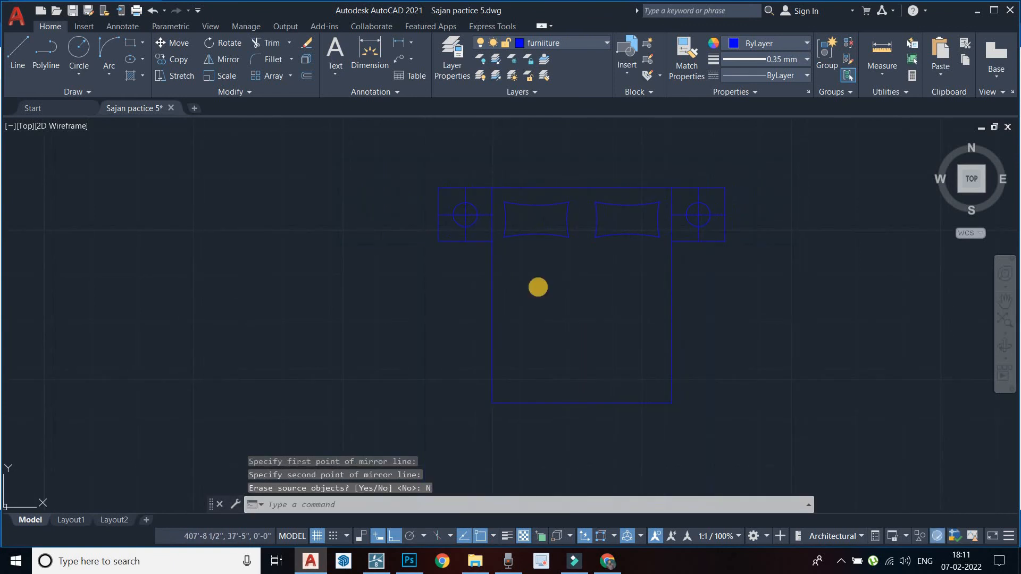
key("Escape")
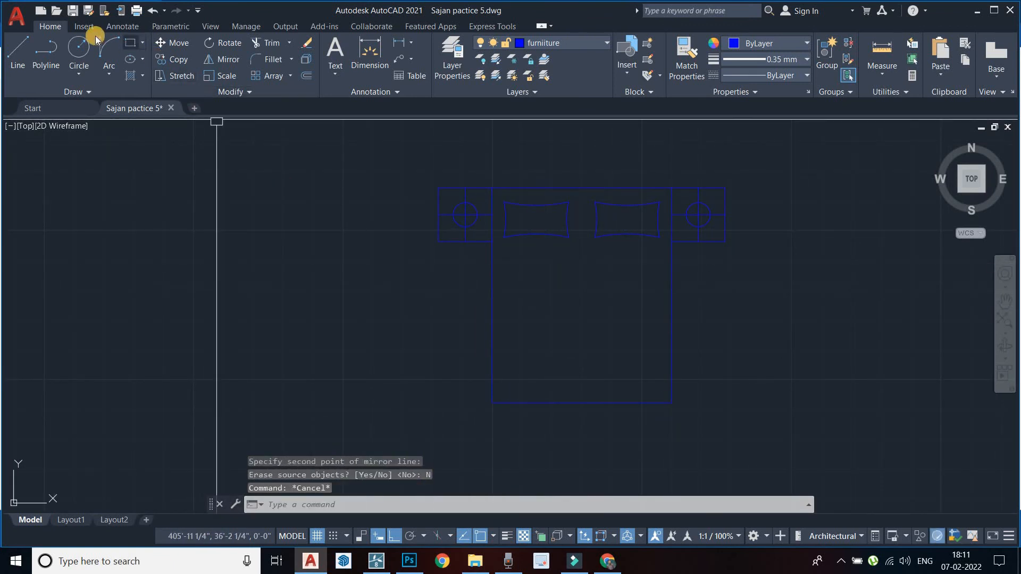
Step: Draw a wavy fit-point spline across the bed below the pillows, from its left edge to its right edge, as the blanket fold
left_click(88, 93)
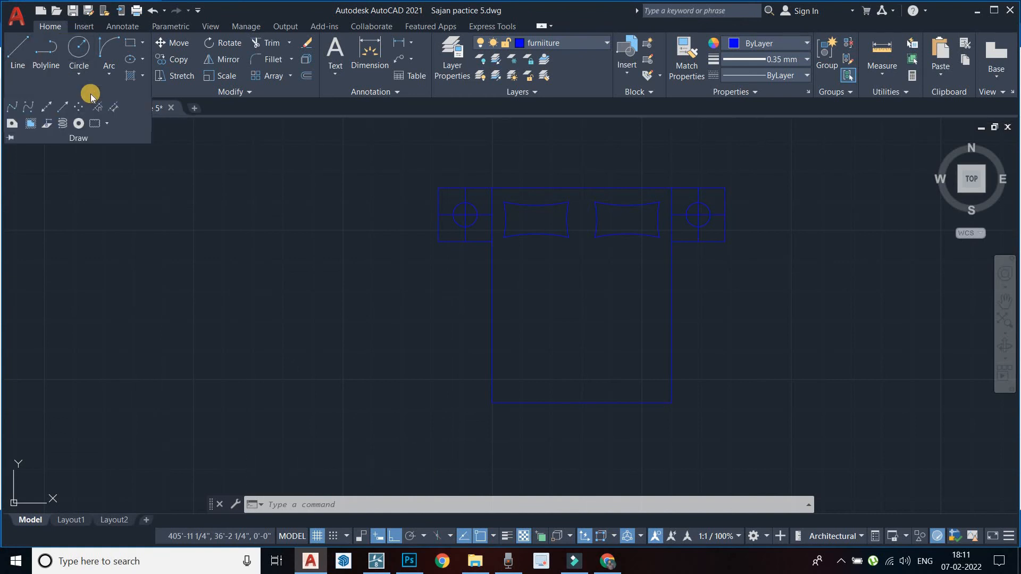
left_click(15, 110)
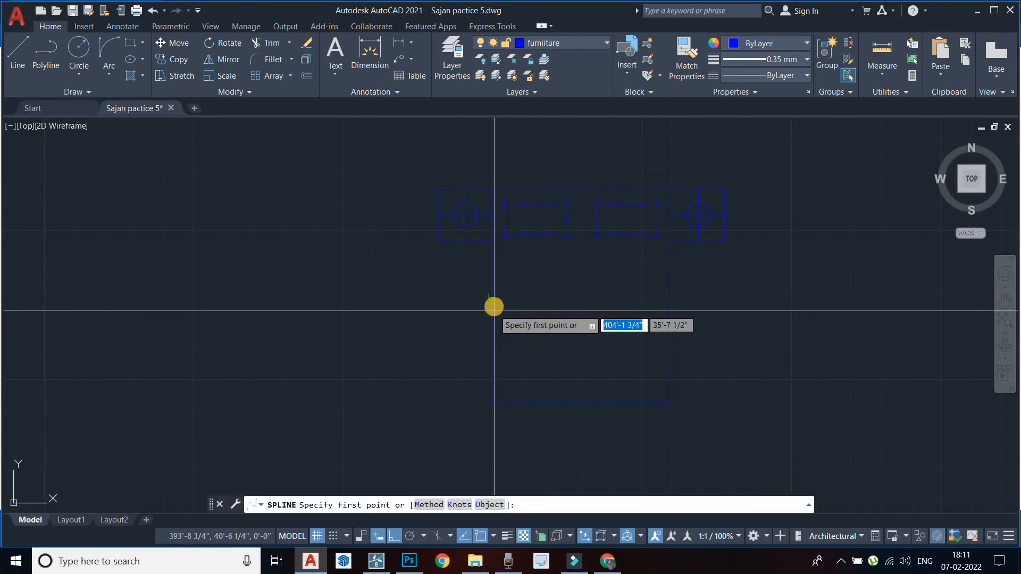
left_click(493, 314)
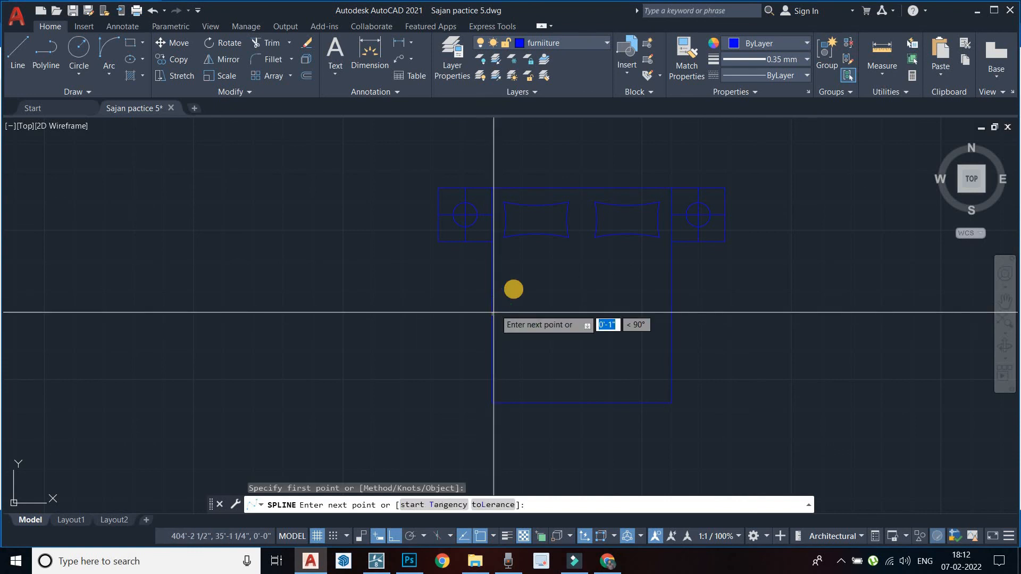
left_click(553, 283)
left_click(639, 279)
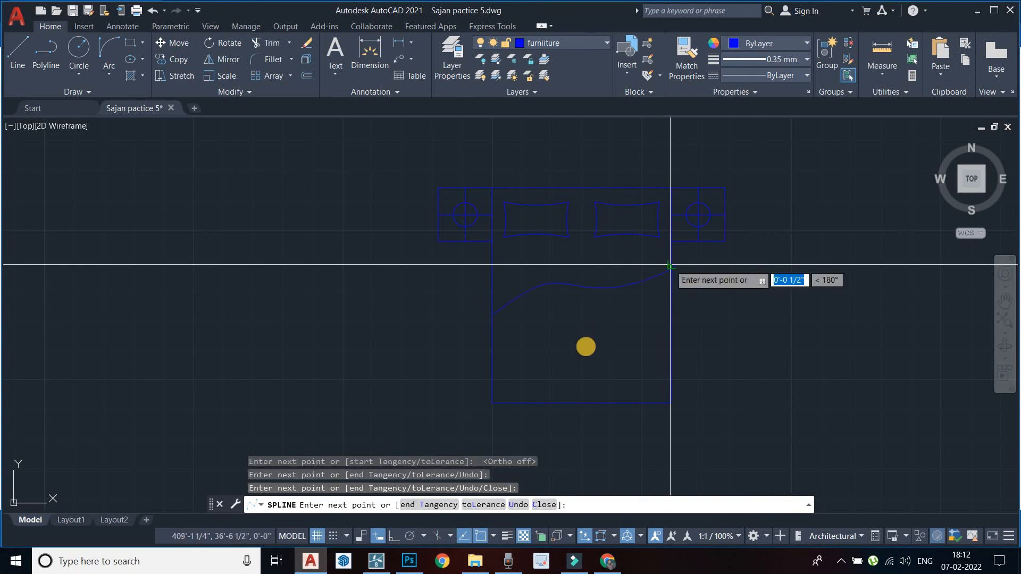
key("Return")
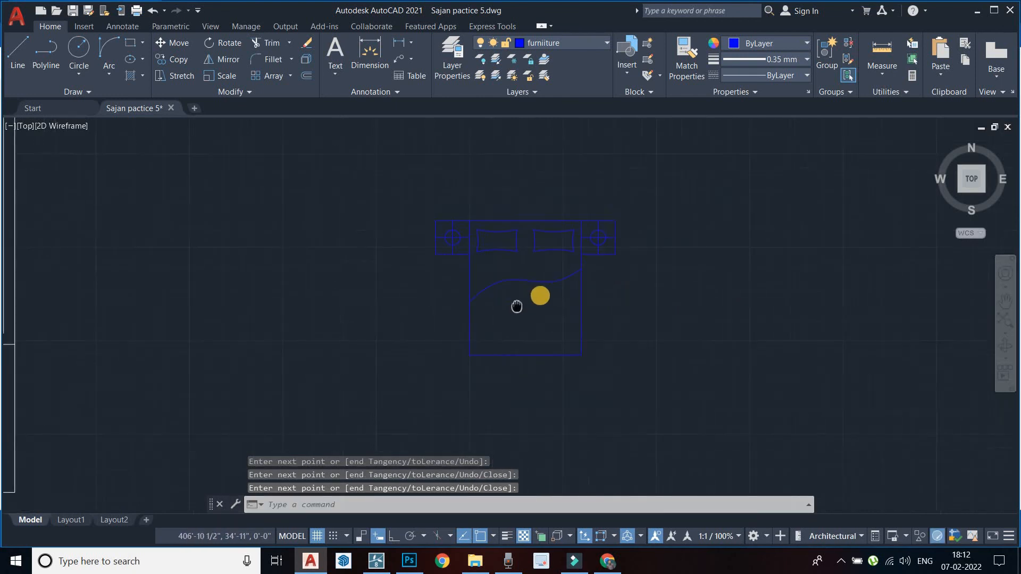
middle_click_drag(516, 306, 513, 305)
key("Escape")
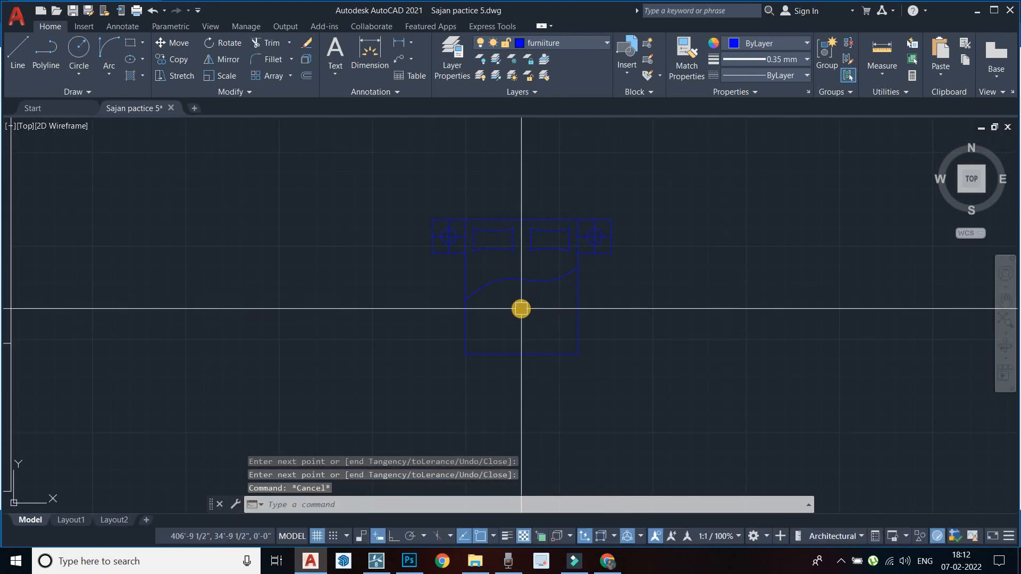
Step: Hatch the bed area below the spline fold with the EARTH pattern at scale 1 as the blanket
key("Return")
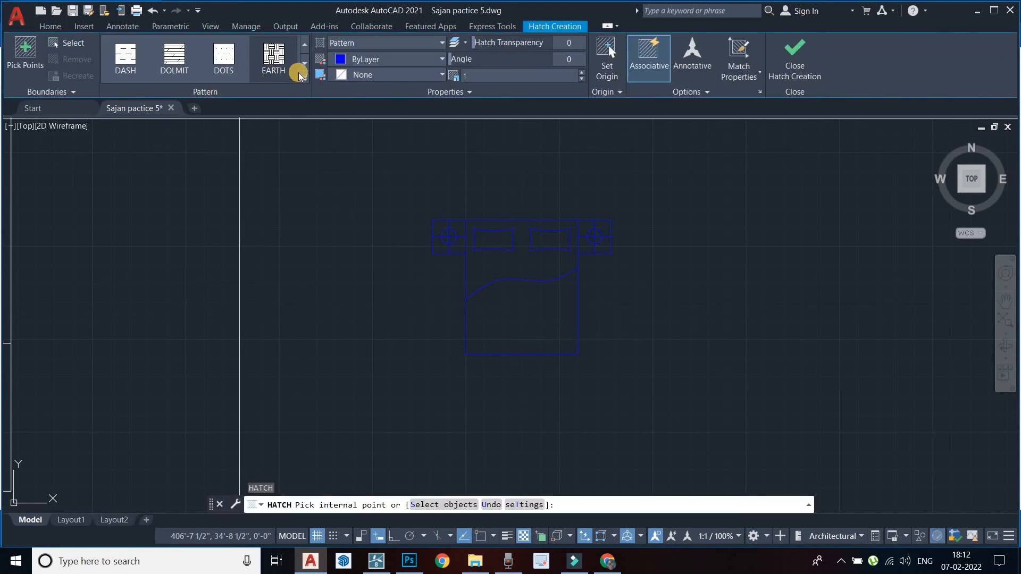
left_click(305, 82)
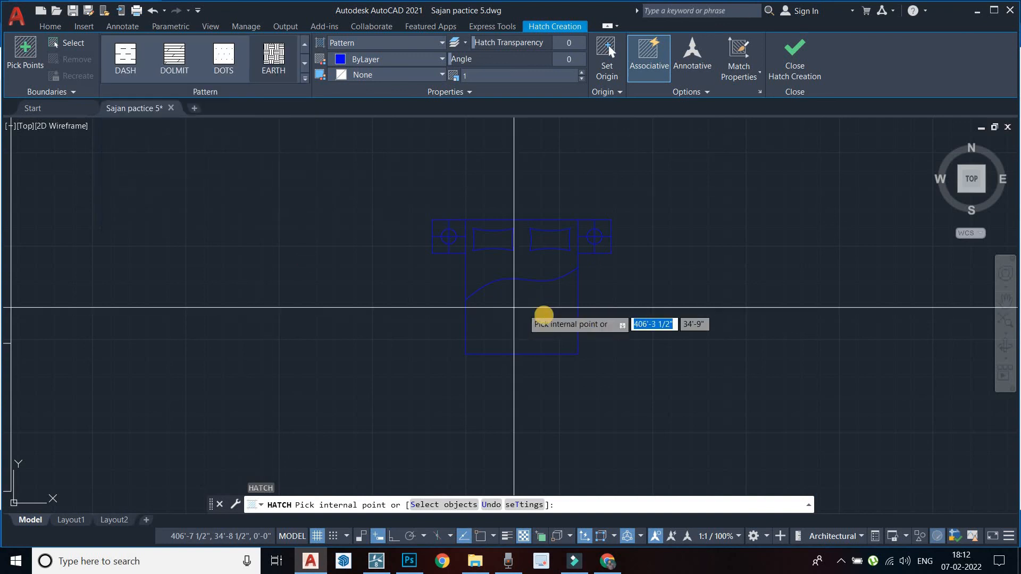
left_click(543, 317)
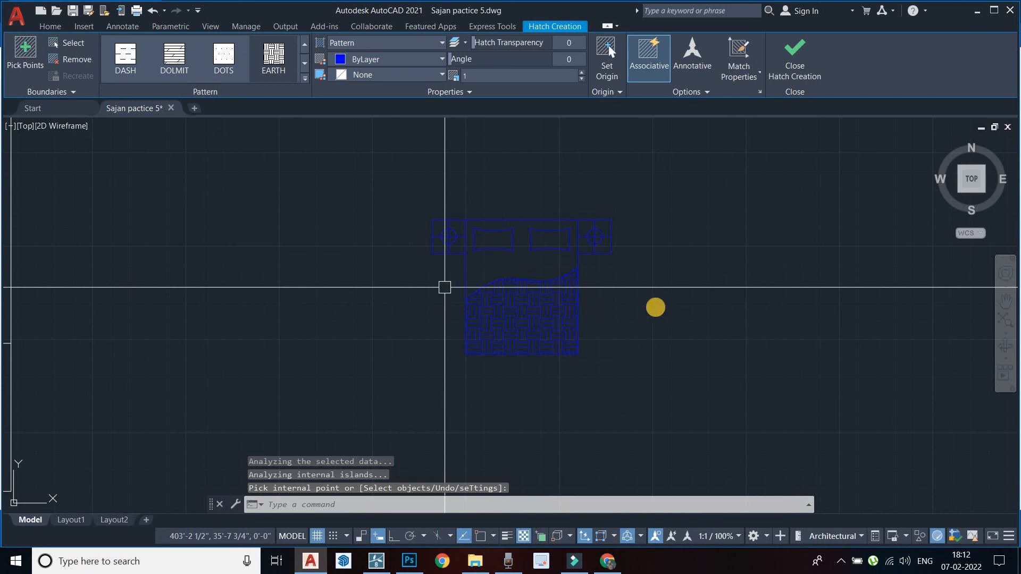
key("Return")
scroll(584, 260, "up", 2)
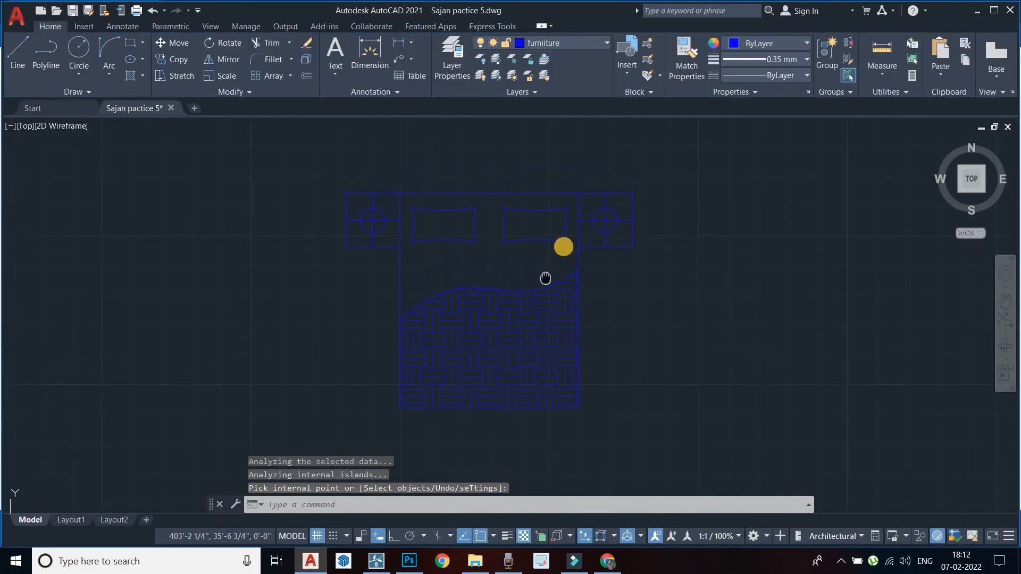
scroll(532, 236, "down", 3)
left_click(620, 355)
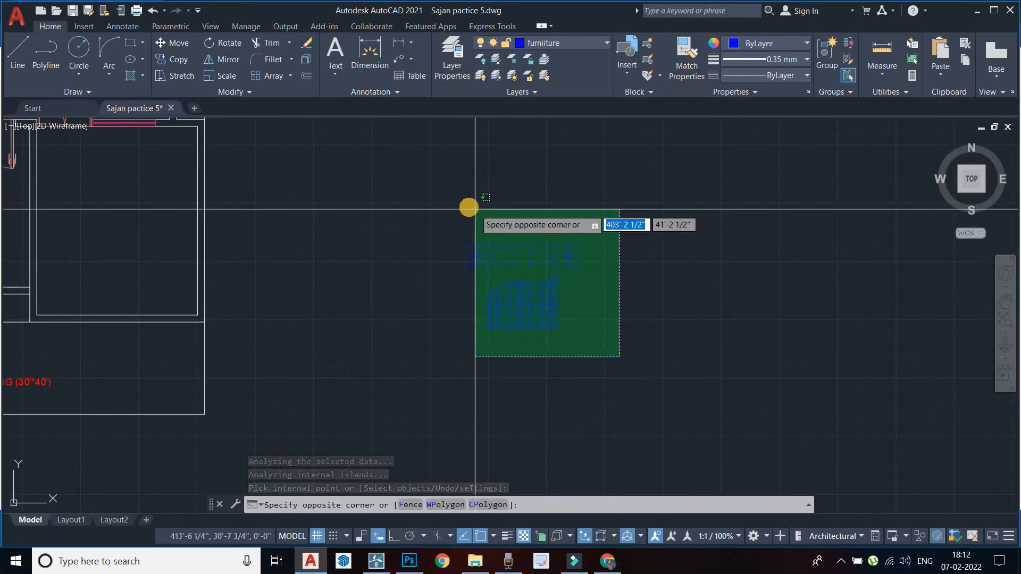
left_click(475, 209)
key("Return")
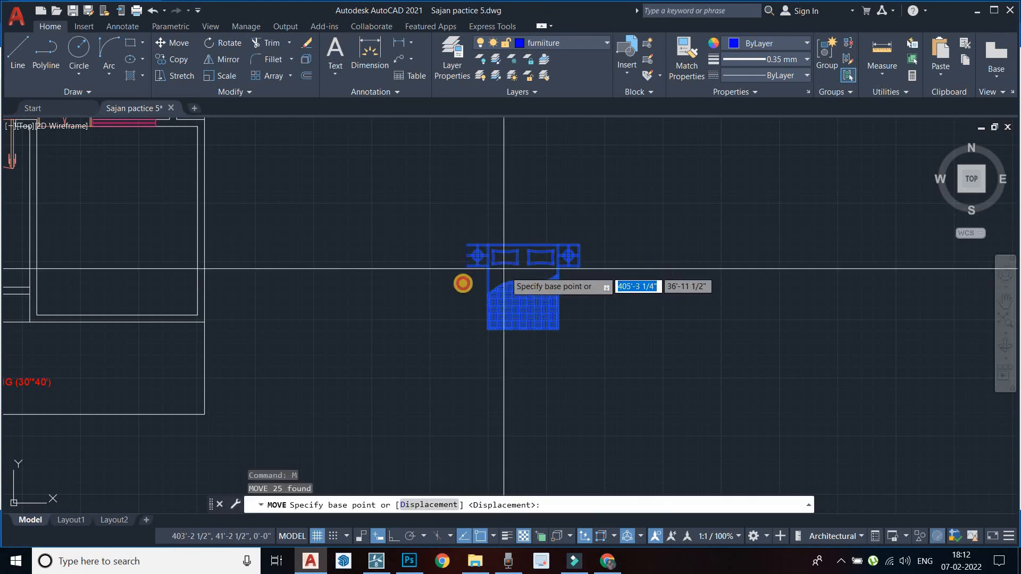
left_click(503, 267)
key("Escape")
Step: Move the complete bed with both nightstands and the hatch into the plan's lower-left bedroom, its foot toward the window in the bottom wall
left_click(619, 357)
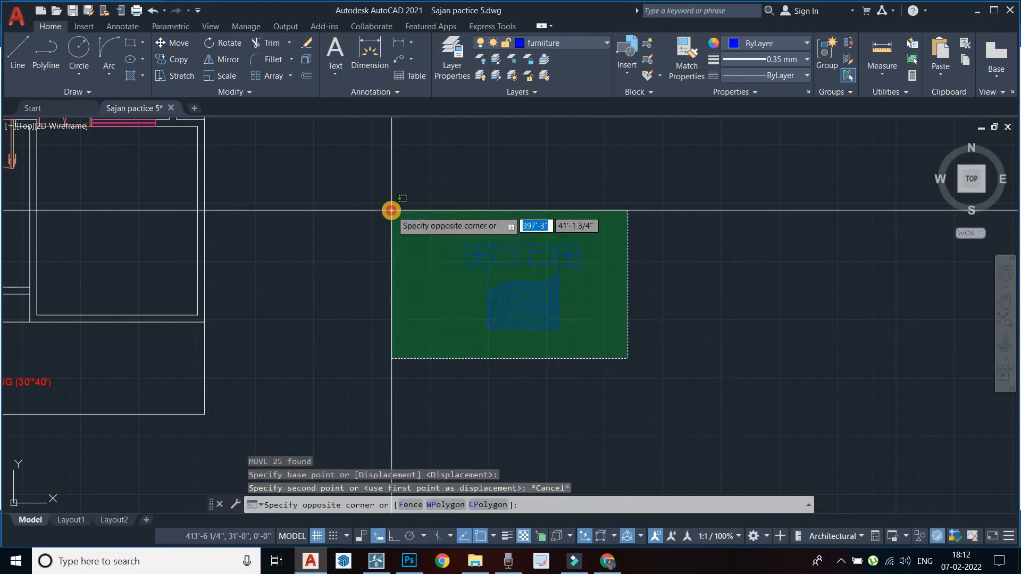
left_click(392, 210)
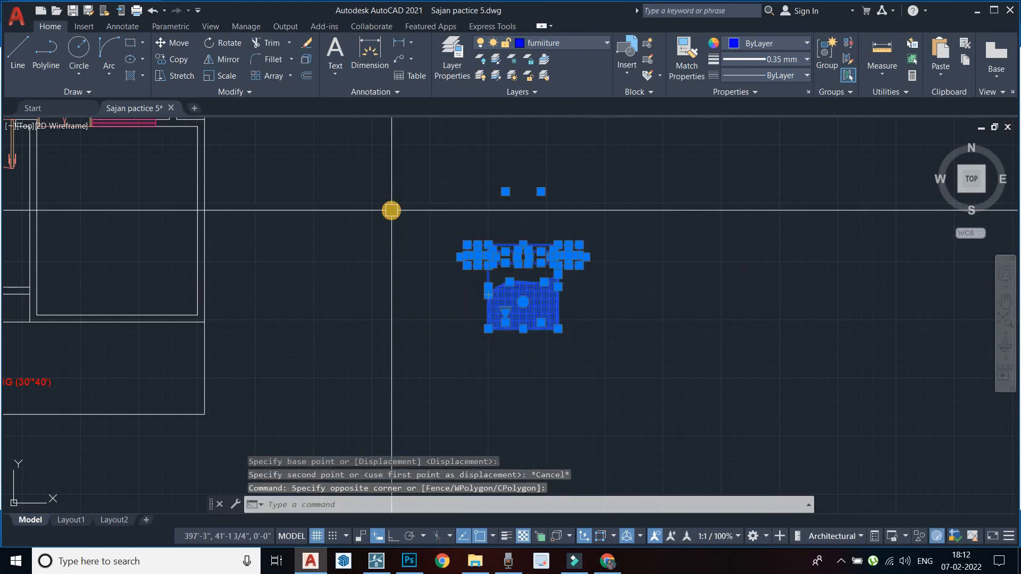
key("Return")
left_click(526, 281)
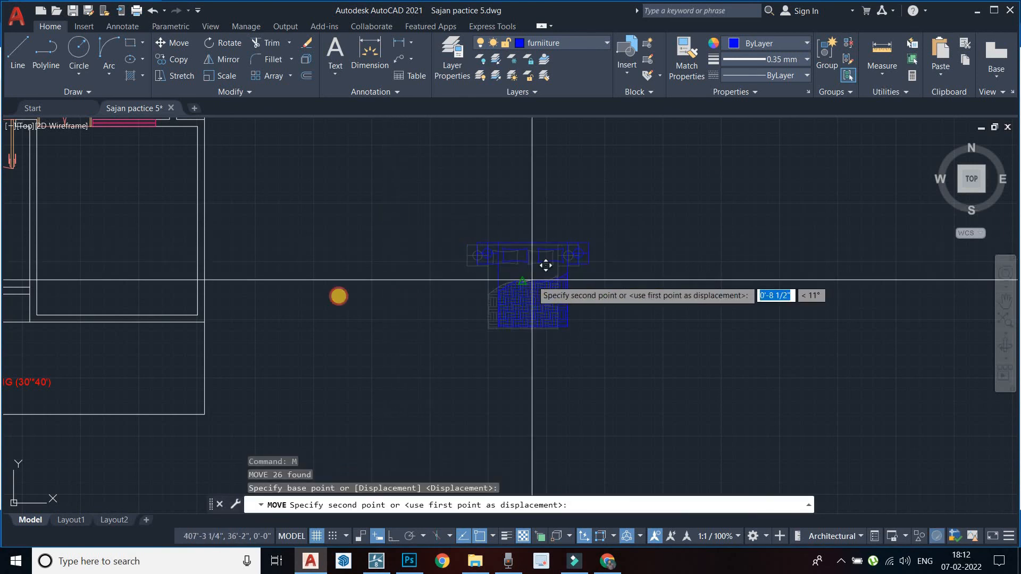
middle_click_drag(360, 295, 732, 258)
middle_click_drag(419, 280, 439, 335)
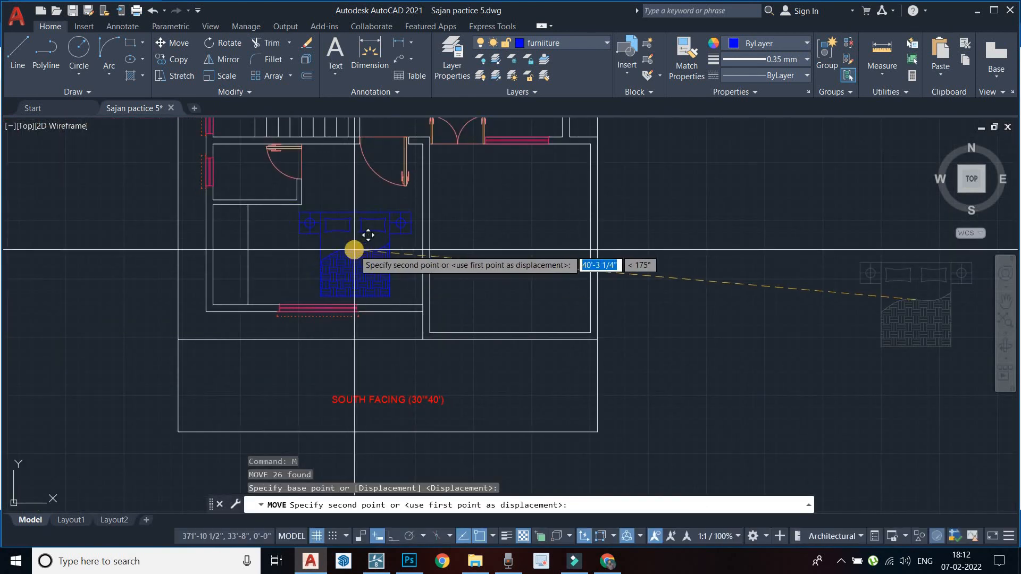
left_click(354, 248)
scroll(372, 266, "down", 5)
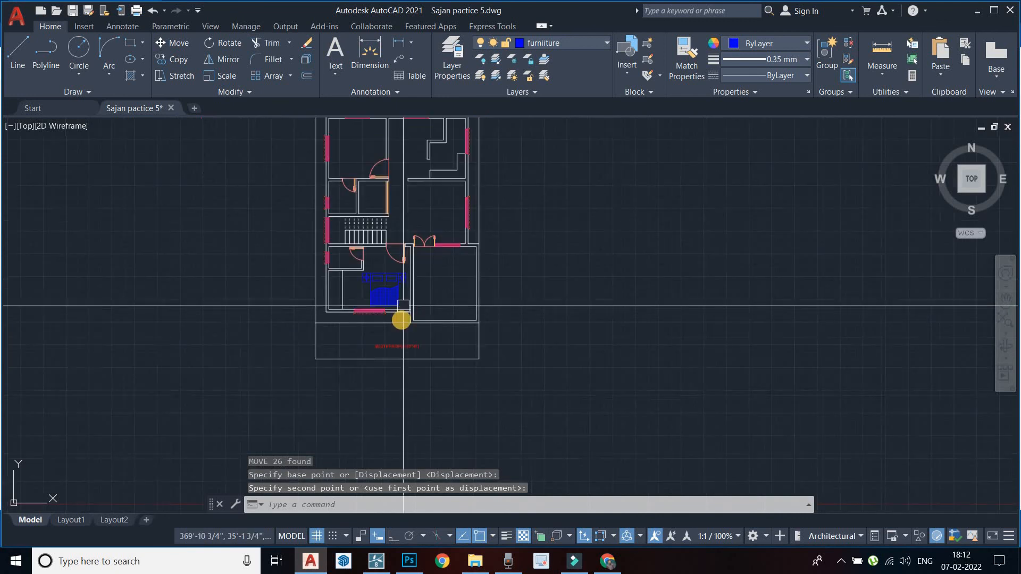
key("Escape")
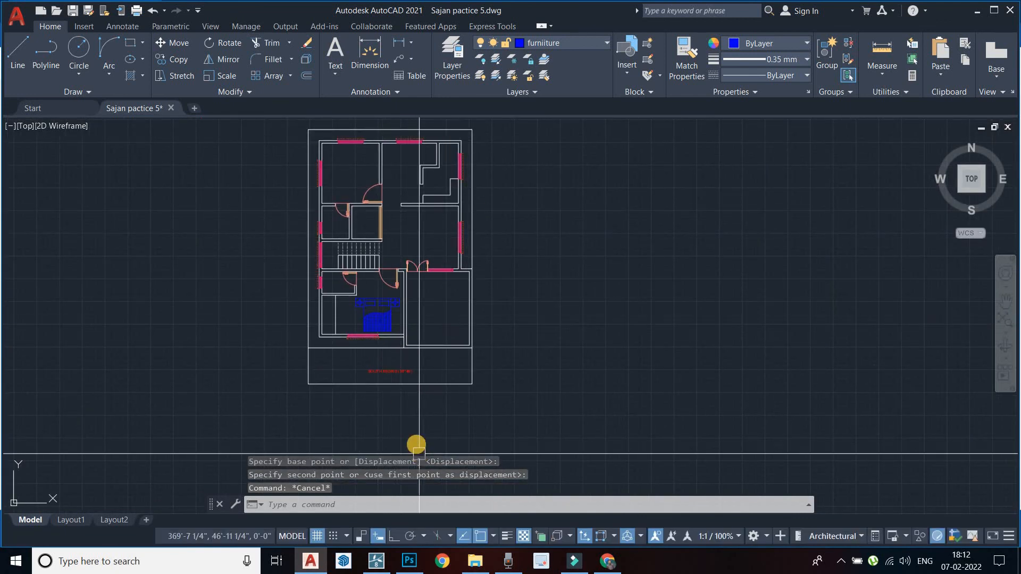
left_click(507, 558)
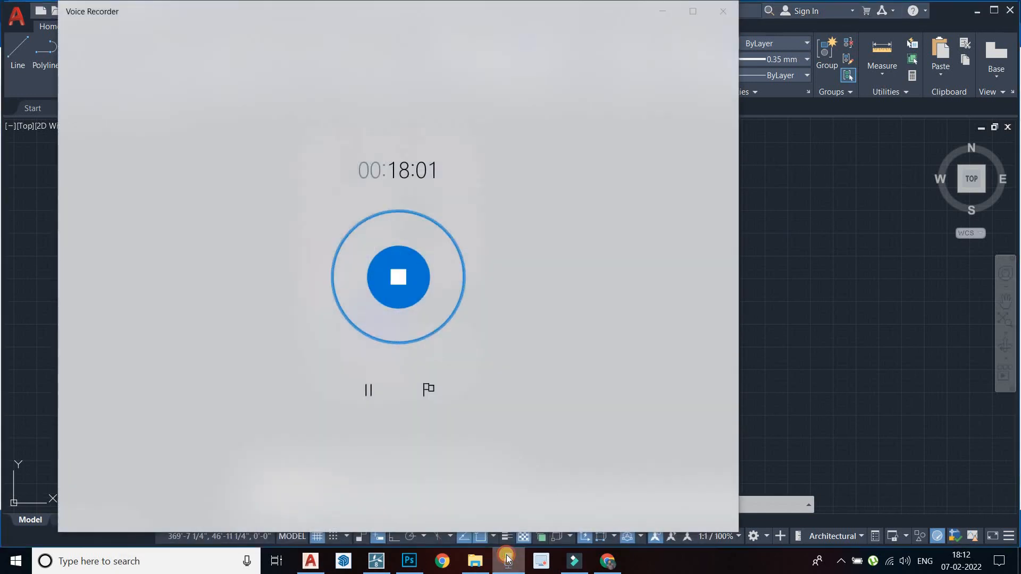
left_click(506, 558)
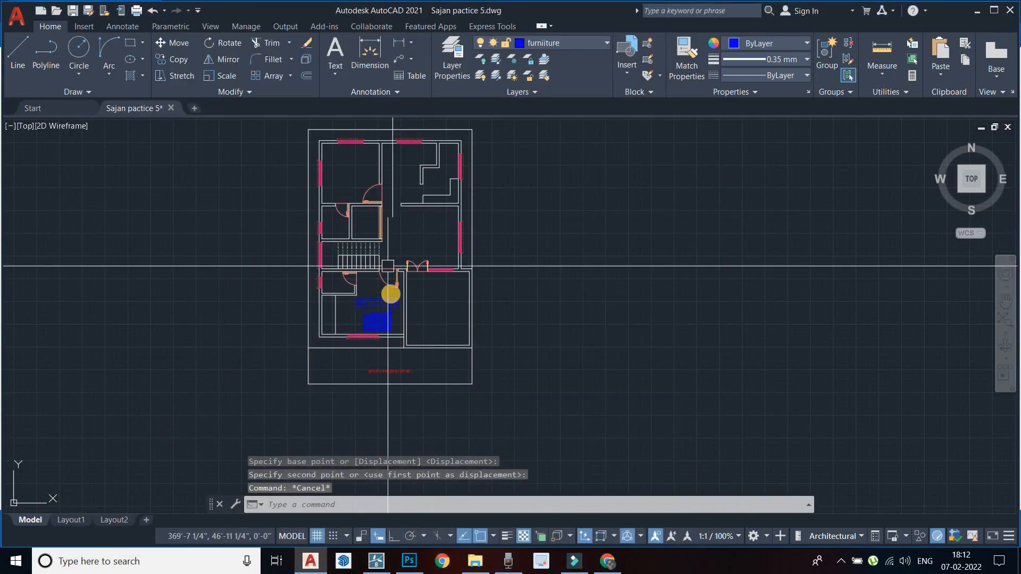
scroll(387, 304, "up", 1)
middle_click_drag(409, 228, 392, 326)
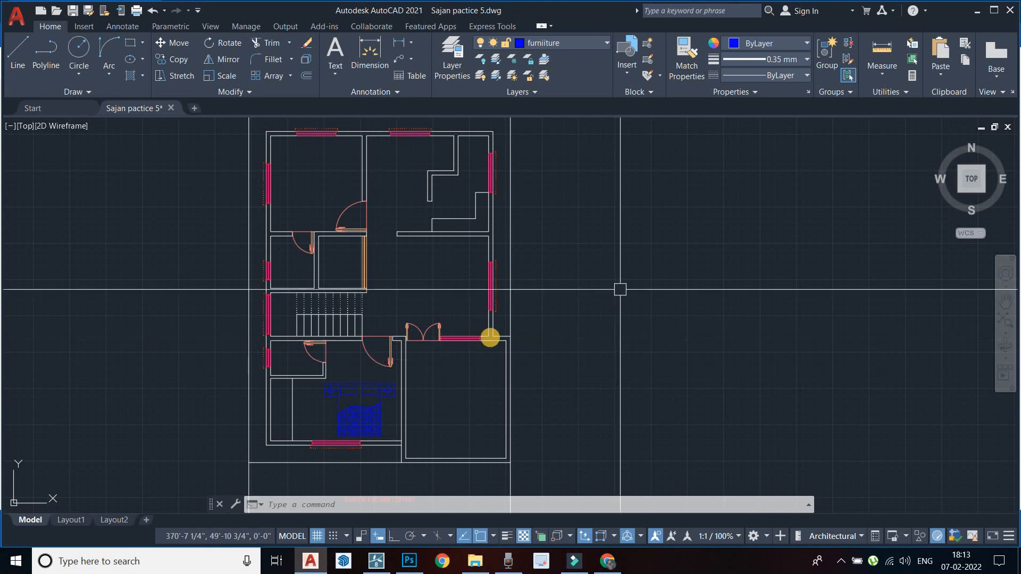
scroll(489, 337, "down", 1)
middle_click_drag(514, 321, 803, 299)
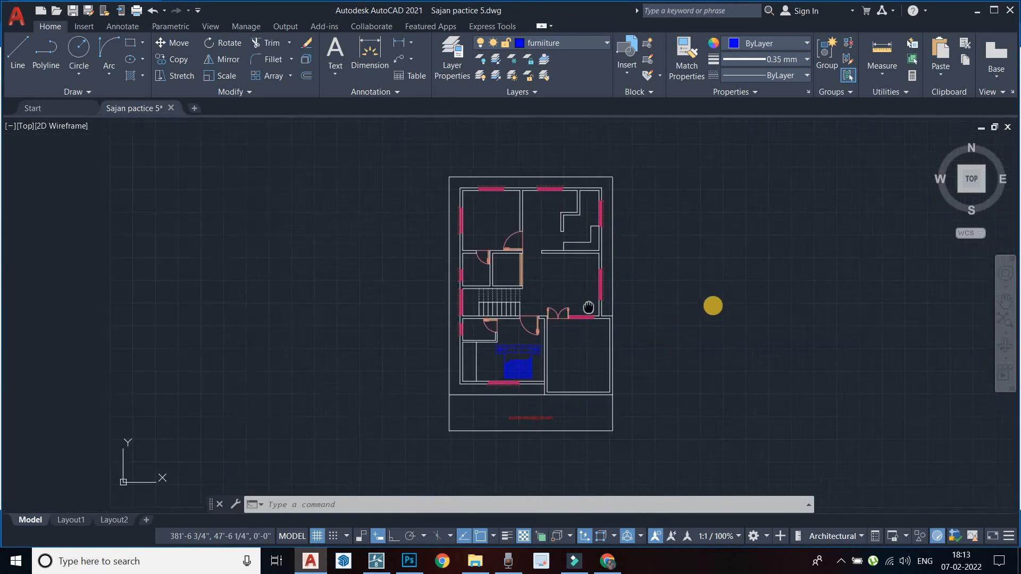